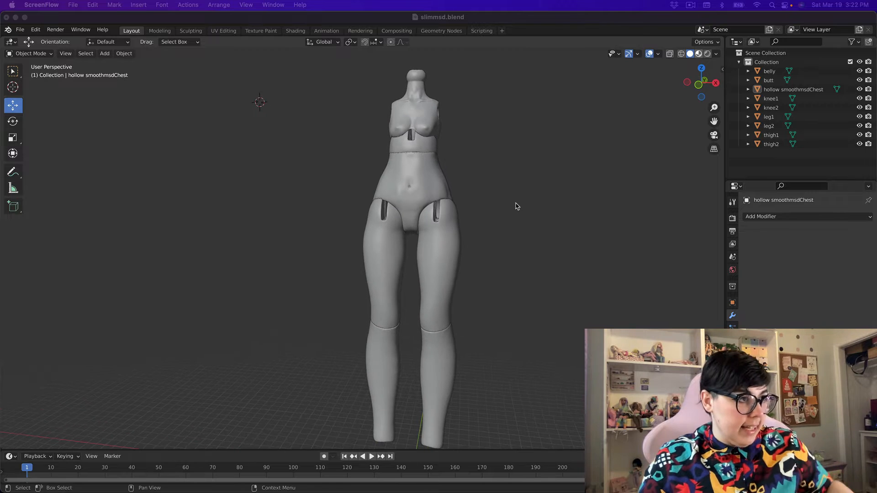
- Add a sphere mesh to the scene for building the thigh's hollow
middle_drag(540, 340, 539, 348)
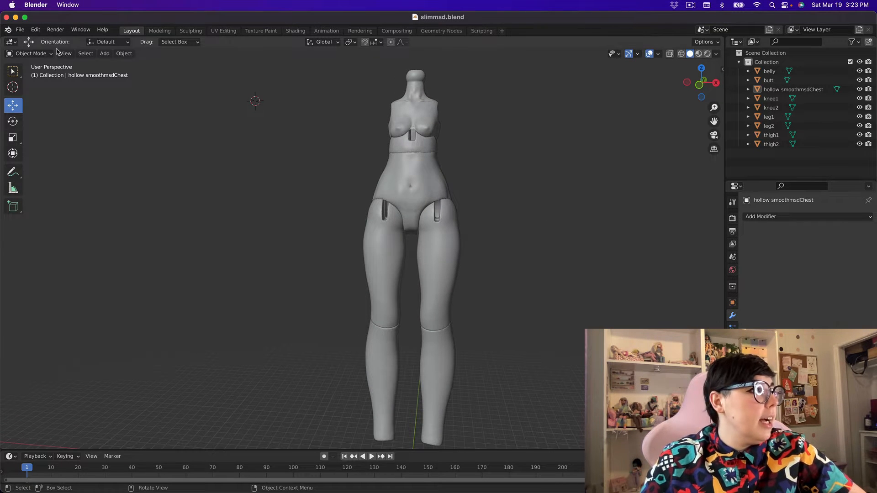
click(101, 58)
mouse_move(120, 64)
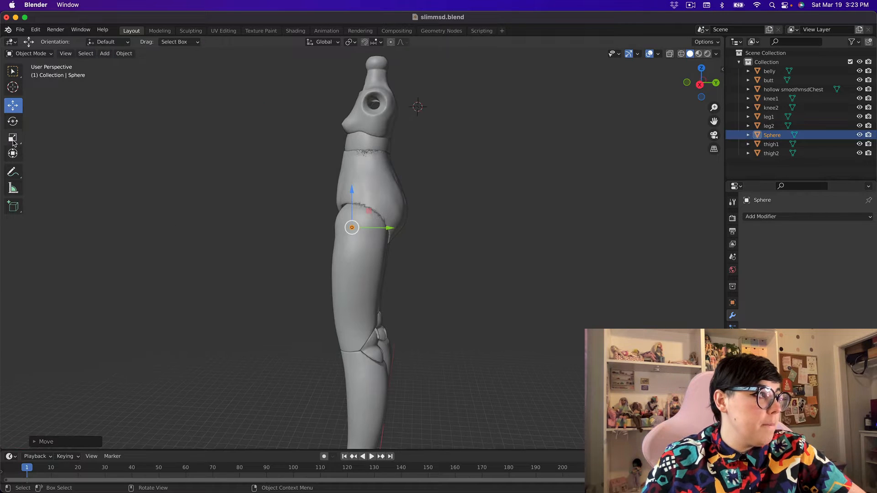
- Enlarge the new sphere beside the doll until it is roughly as wide as the hip joint
key(shift+space)
key(s)
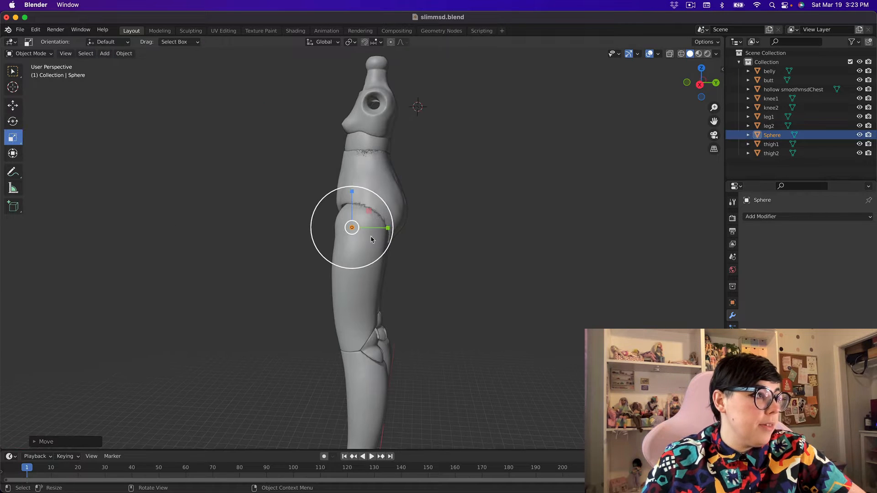
key(s)
key(y)
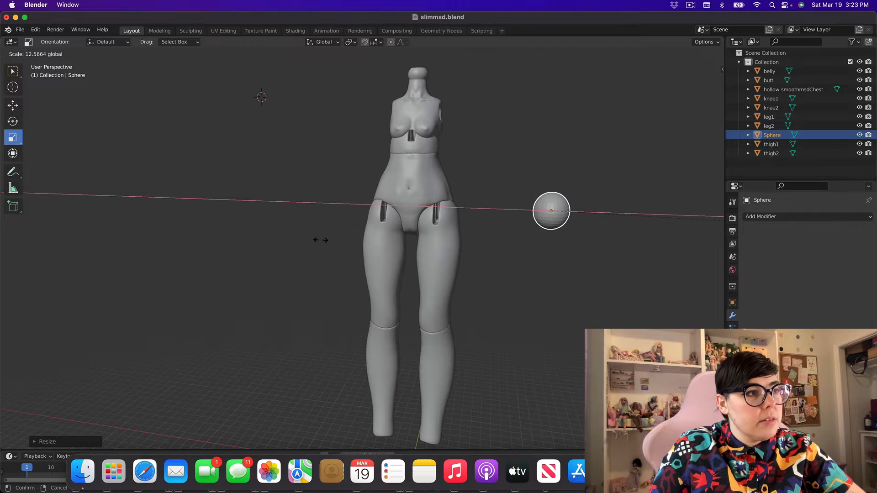
click(658, 235)
middle_drag(659, 235, 609, 231)
drag(589, 217, 593, 215)
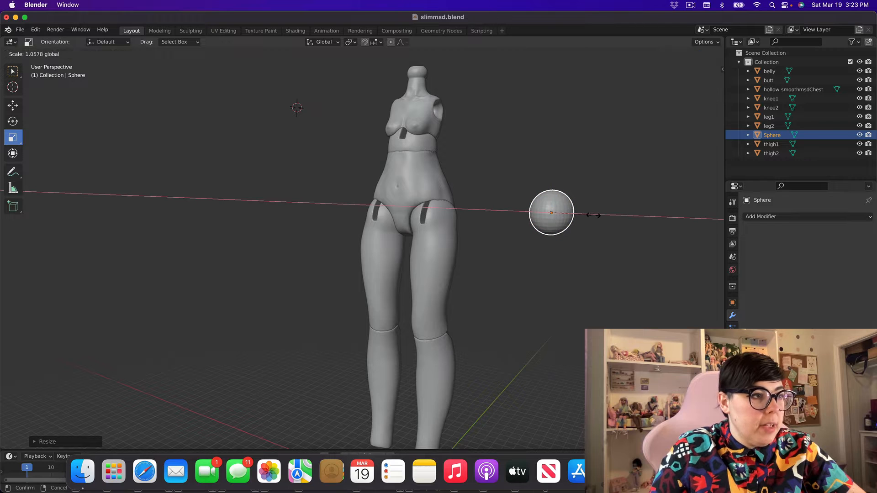
- Move the sphere across to the hip and into the rounded upper end of the thigh
click(14, 72)
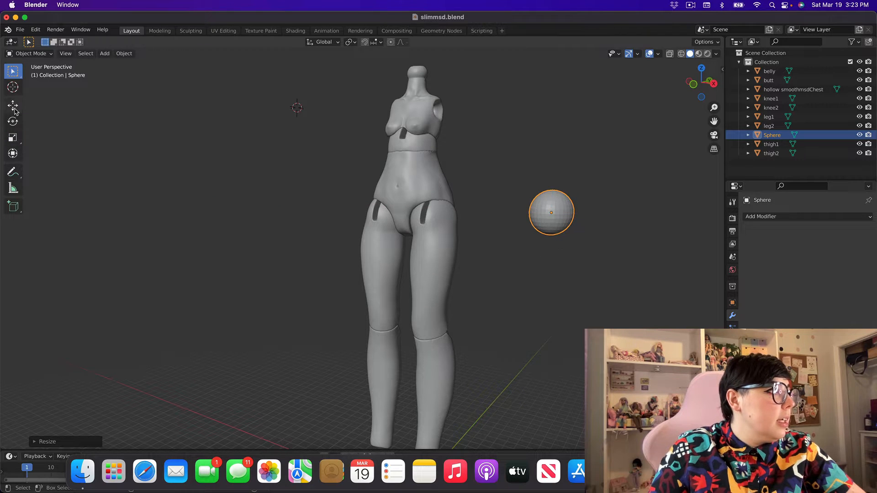
click(14, 106)
drag(547, 216, 510, 257)
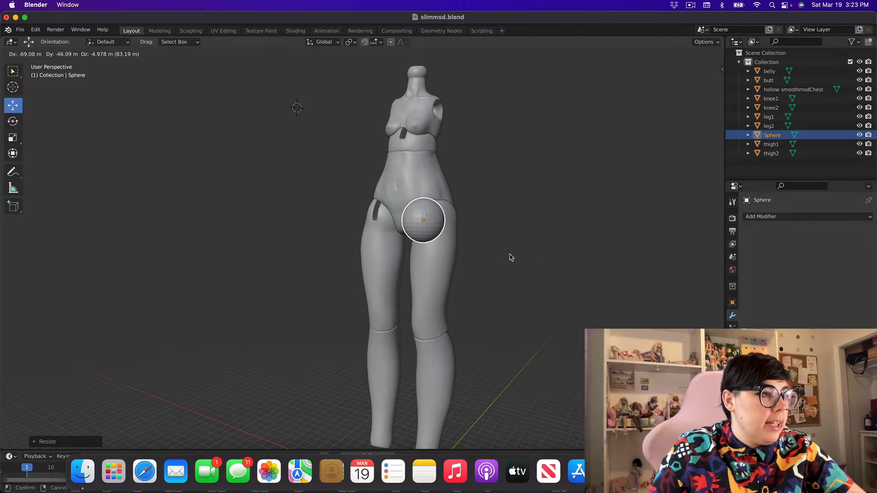
middle_drag(463, 250, 462, 249)
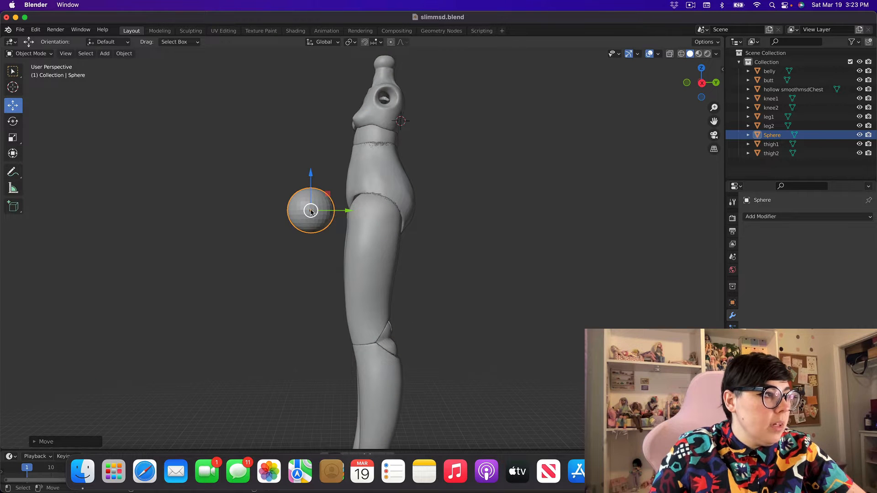
drag(318, 210, 372, 210)
- Move the thigh and the sphere inside it sideways, clear of the rest of the body
middle_drag(372, 211, 480, 230)
drag(480, 230, 491, 231)
middle_drag(567, 316, 551, 335)
scroll(574, 324, up, 5)
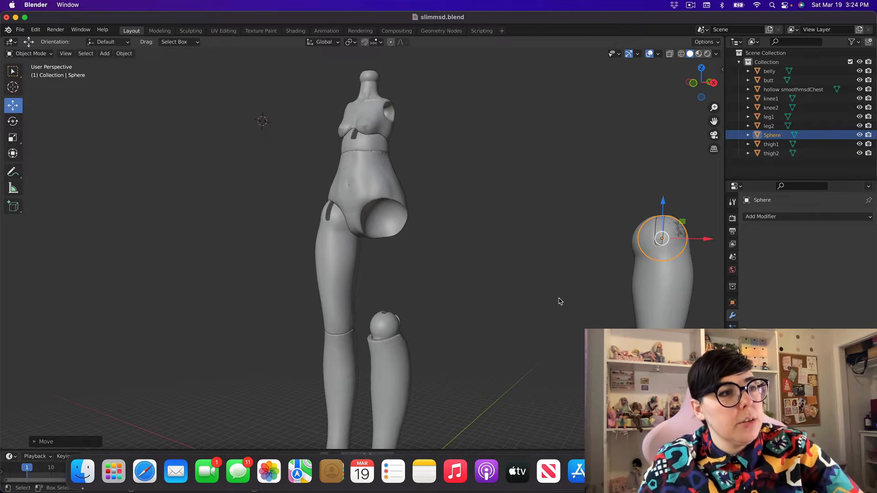
- Scale the sphere along separate axes until it fills the thigh's rounded upper end
click(12, 121)
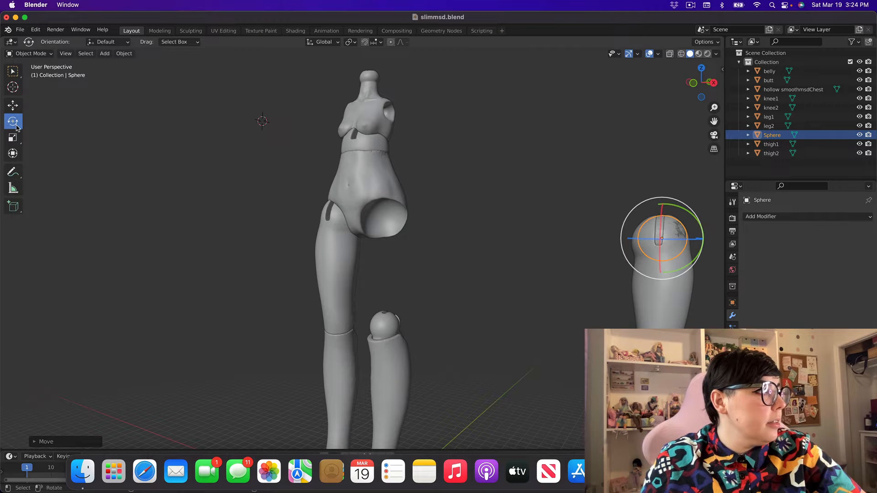
click(13, 137)
drag(703, 241, 663, 204)
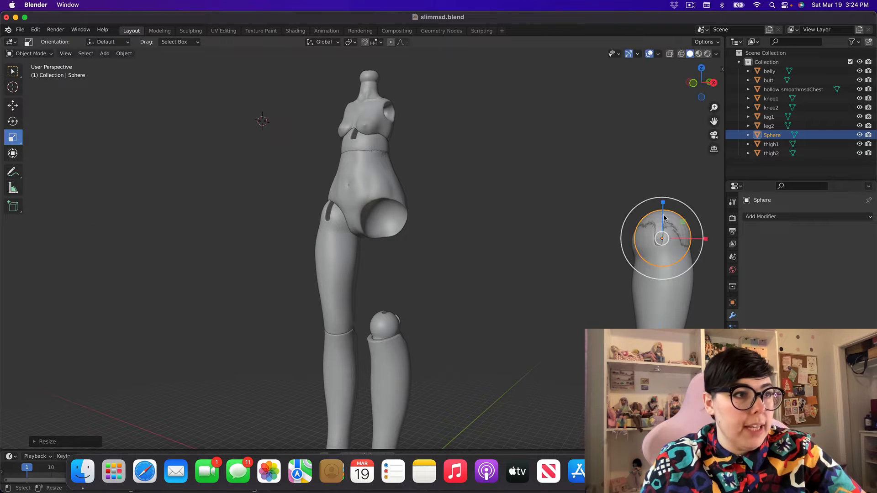
middle_drag(526, 324, 464, 313)
drag(517, 196, 528, 202)
middle_drag(590, 324, 641, 325)
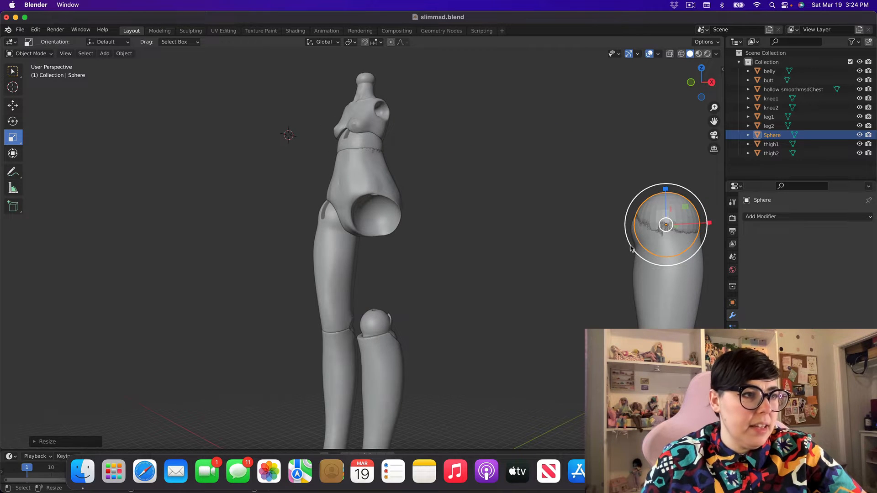
- Reposition the stretched sphere within the thigh's rounded upper end
click(14, 105)
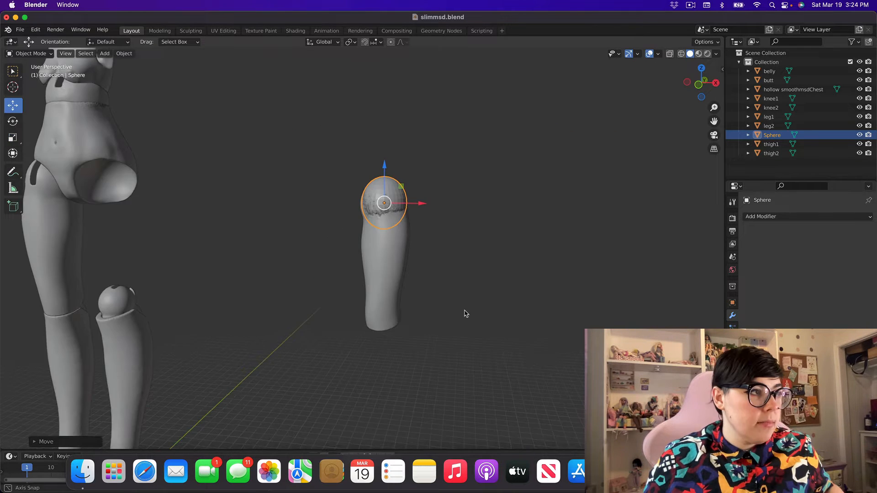
scroll(472, 306, up, 5)
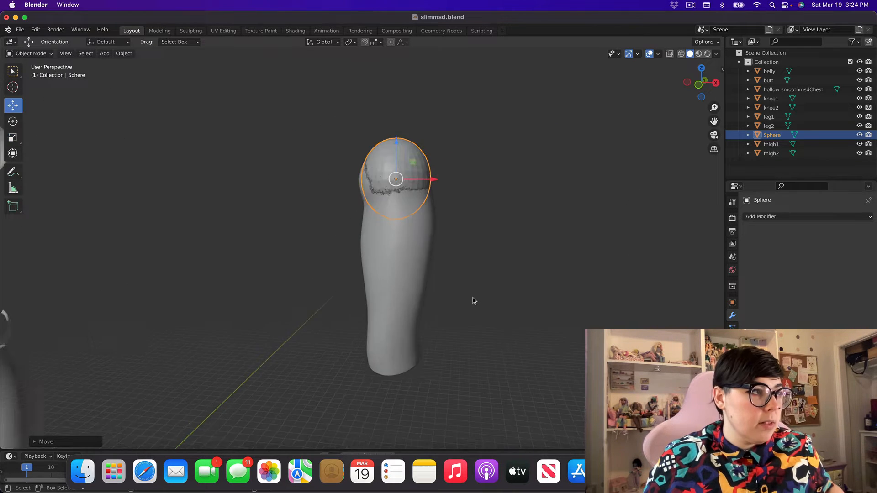
scroll(473, 300, down, 2)
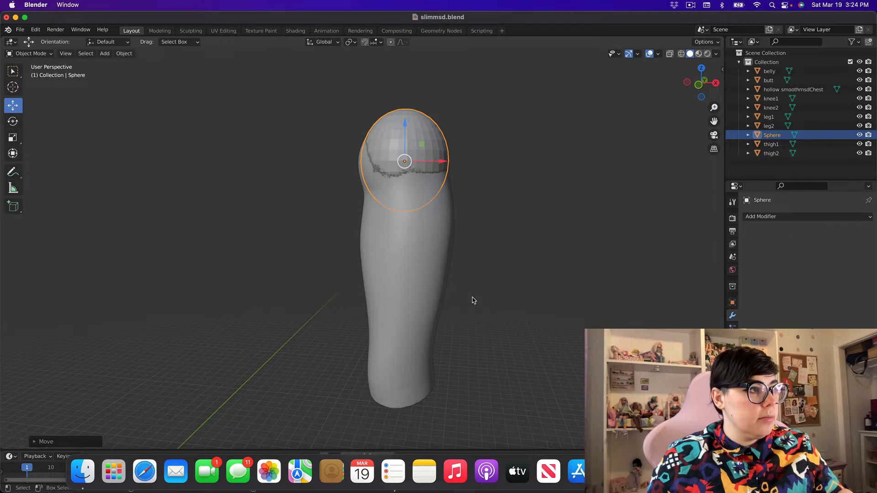
- Paste a copy of the sphere and move it about 19 m down the thigh, overlapping the original
key(ctrl+v)
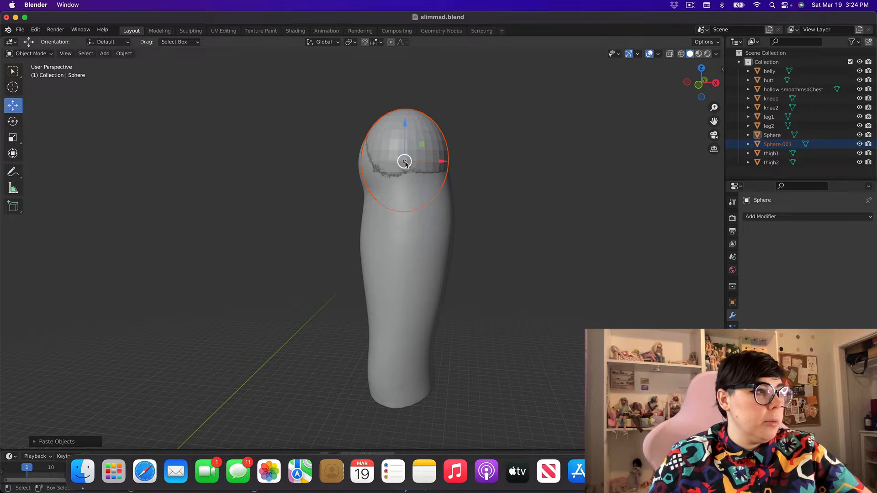
drag(404, 162, 409, 217)
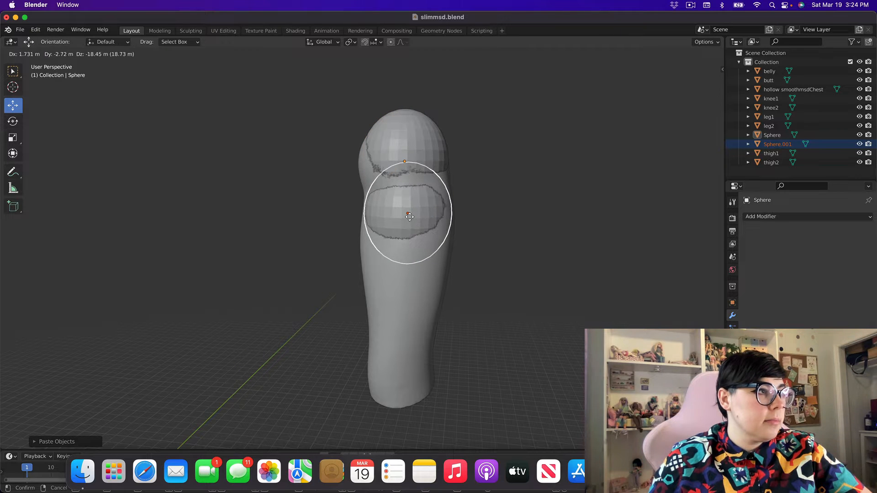
click(610, 105)
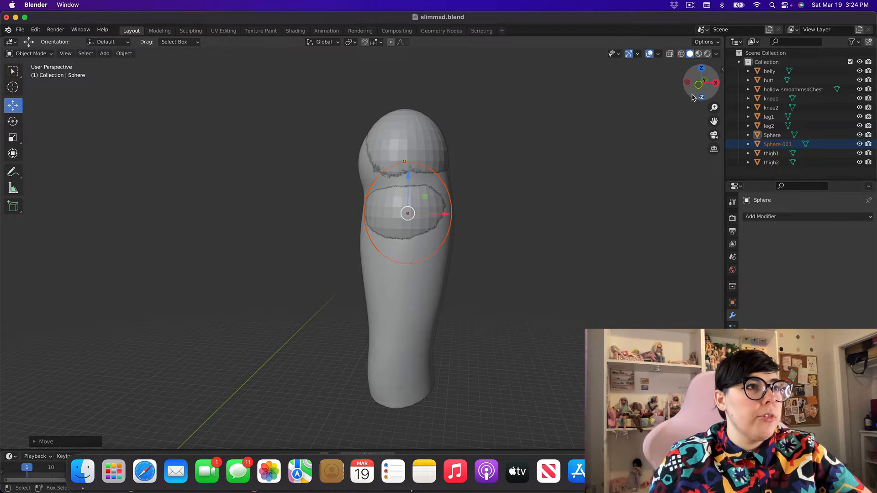
- Turn on X-ray display and nudge the copied sphere about 1.5 m to centre it in the thigh
click(669, 54)
scroll(429, 273, up, 3)
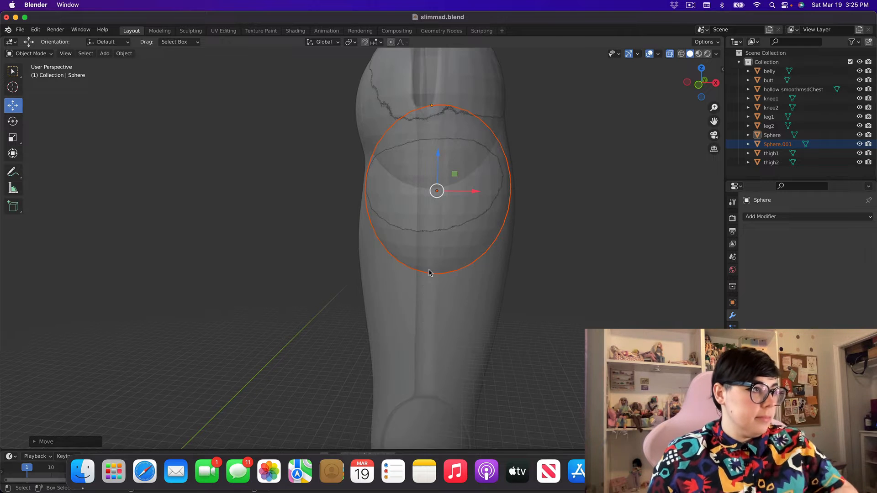
shift+middle_drag(540, 210, 550, 256)
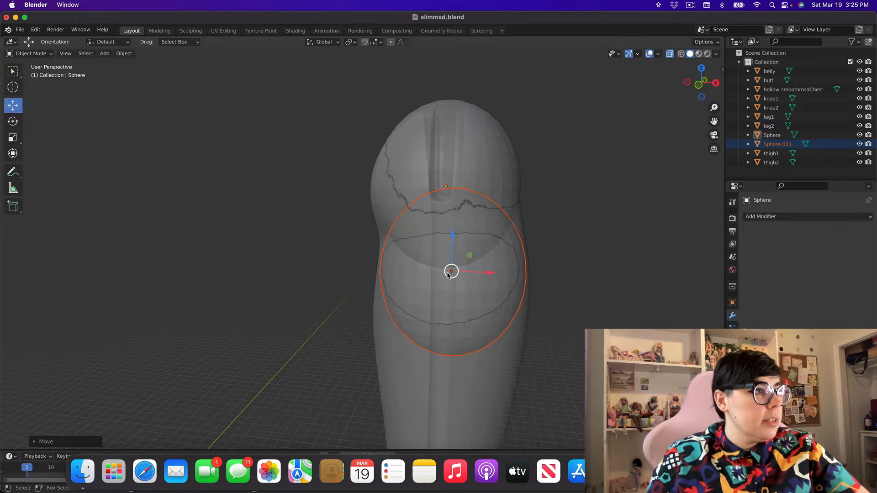
key(g)
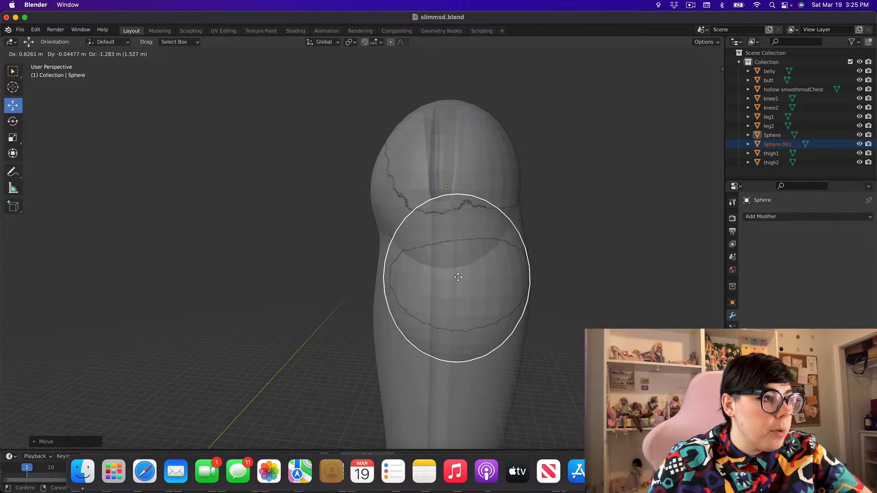
- Shrink the copied sphere to fit inside the thigh walls, scaling X to about 0.91, Y to about 0.82, and reducing Z slightly
click(15, 137)
click(13, 137)
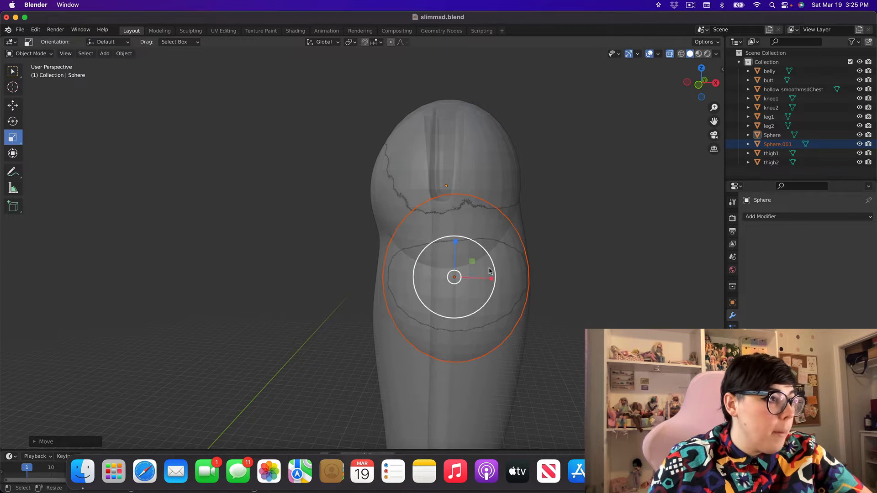
key(s)
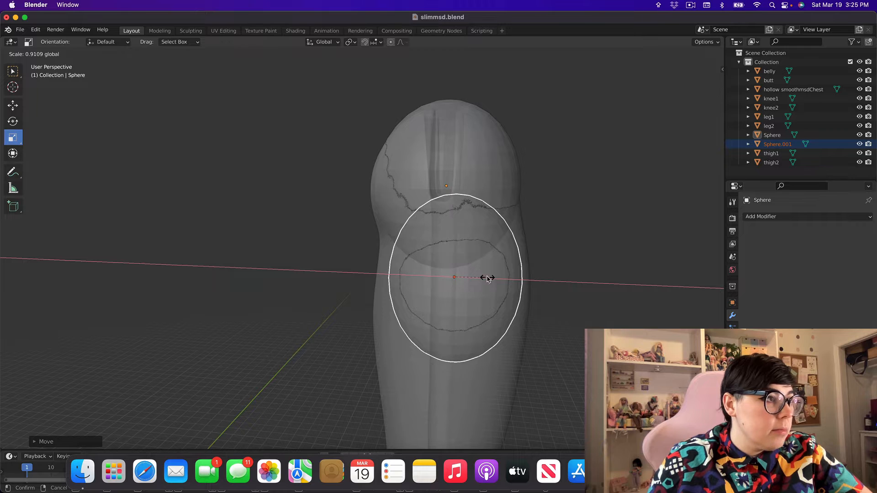
click(487, 278)
drag(456, 247, 455, 254)
middle_drag(512, 304, 472, 297)
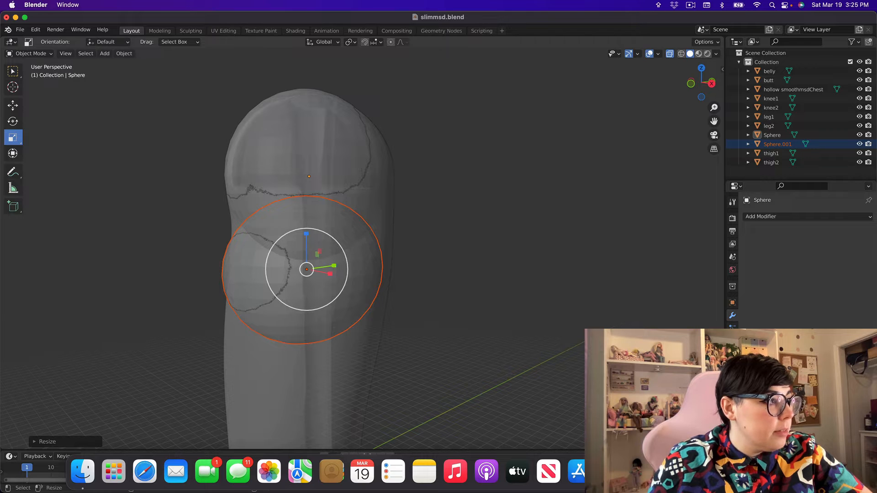
drag(334, 266, 323, 273)
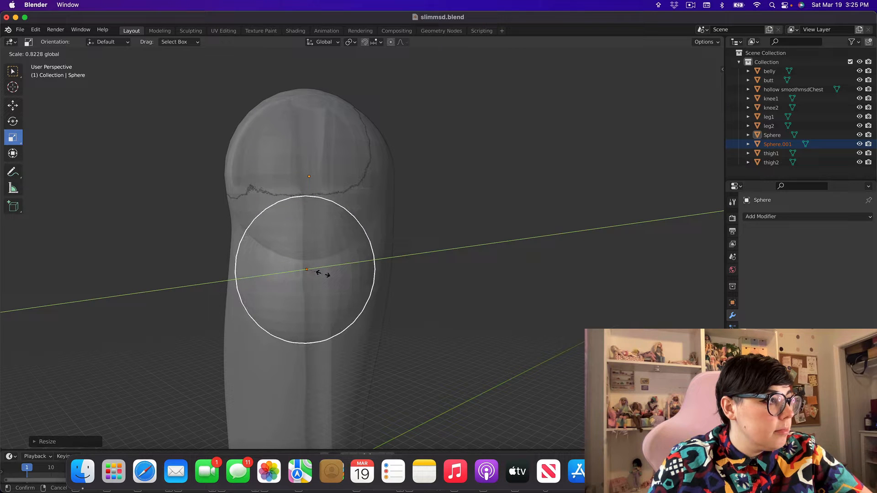
drag(429, 288, 438, 290)
middle_drag(438, 290, 443, 290)
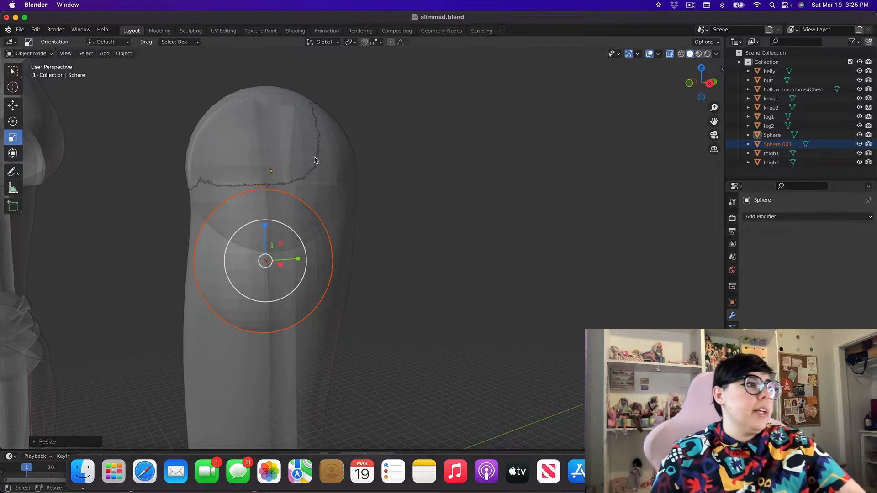
middle_drag(377, 265, 397, 265)
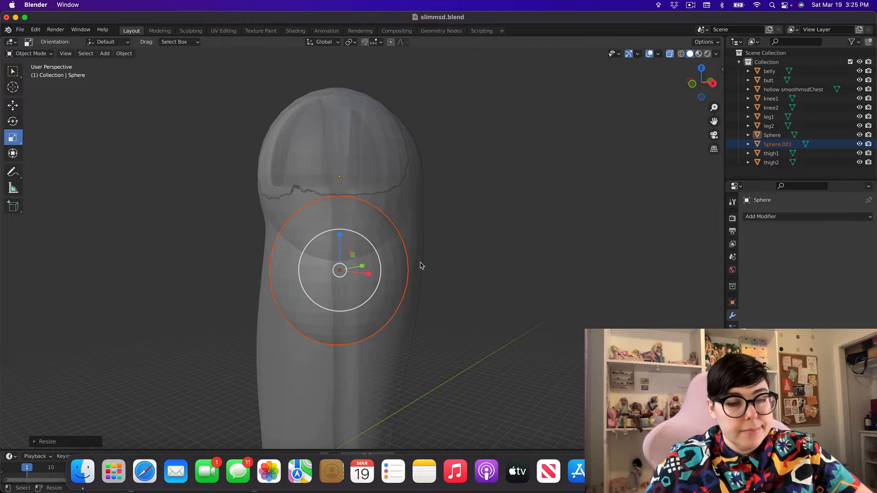
middle_drag(438, 268, 461, 270)
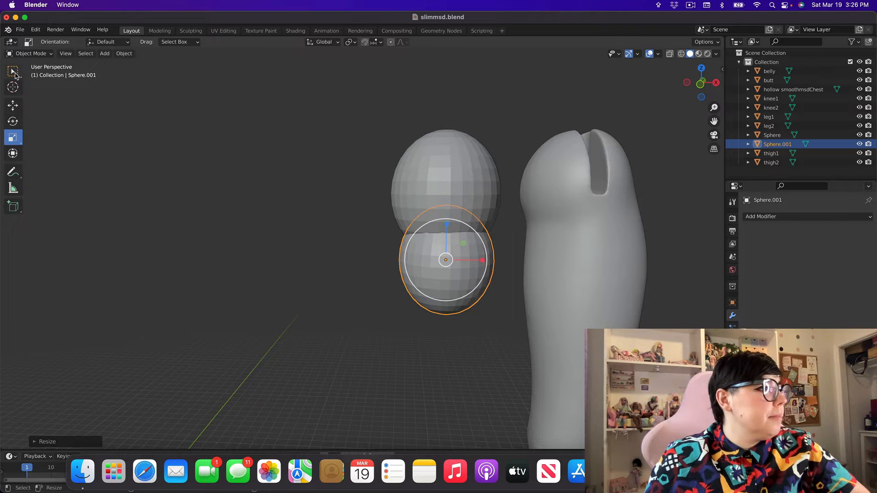
- Add a Boolean modifier to the upper sphere, set it to Union with Sphere.001, and apply it
click(438, 187)
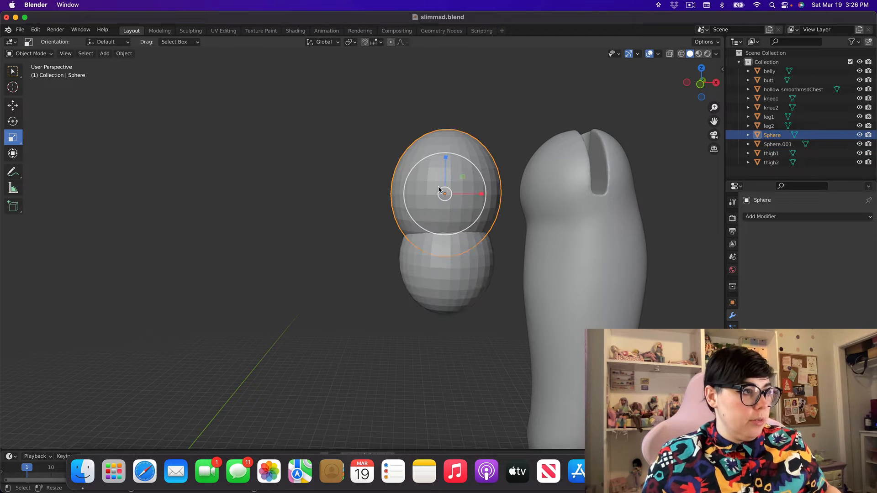
click(816, 217)
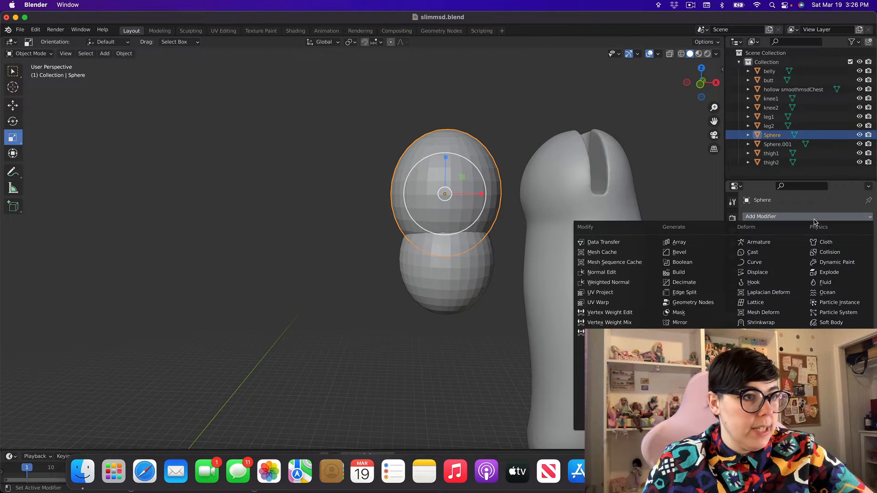
click(694, 267)
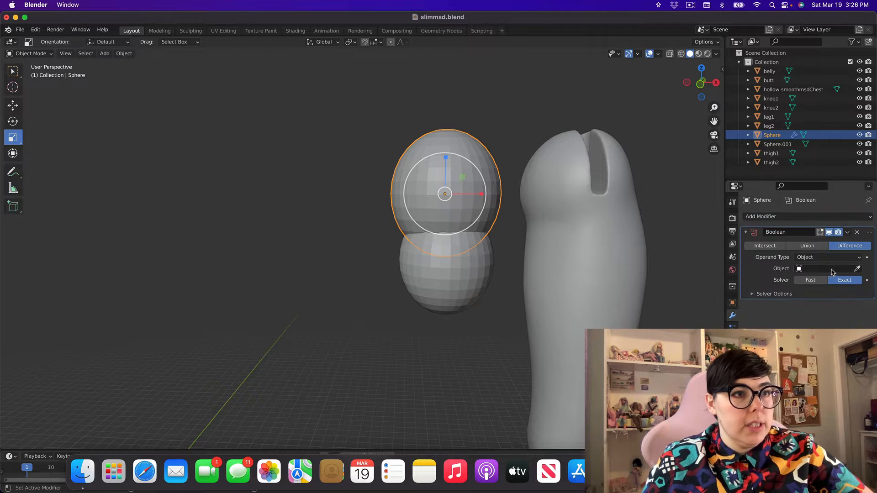
click(807, 246)
click(857, 269)
click(448, 287)
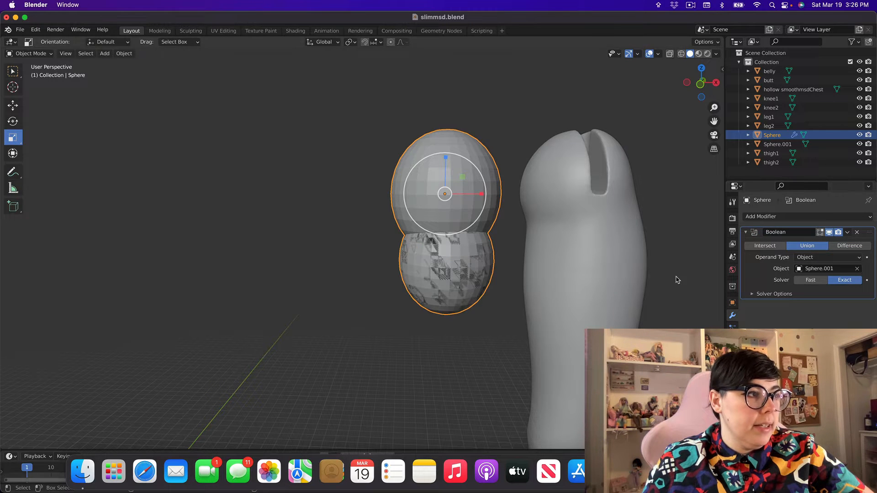
click(847, 232)
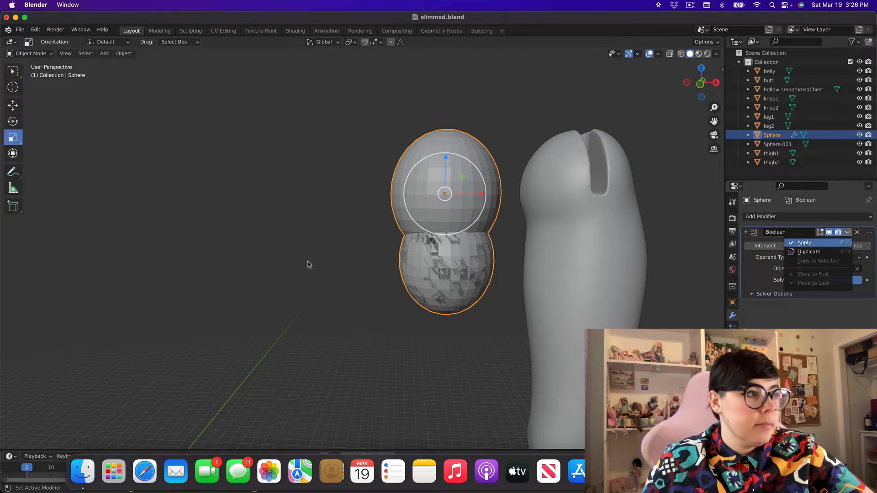
key(ctrl+a)
key(s)
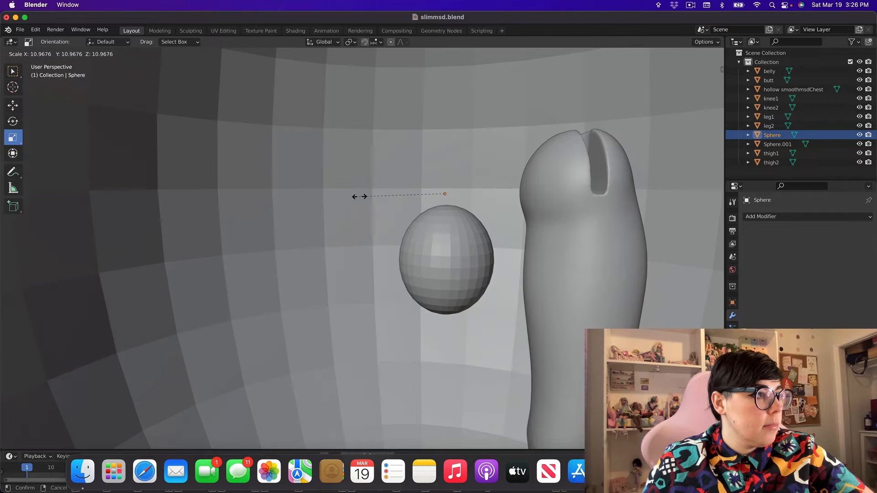
click(361, 200)
key(ctrl+z)
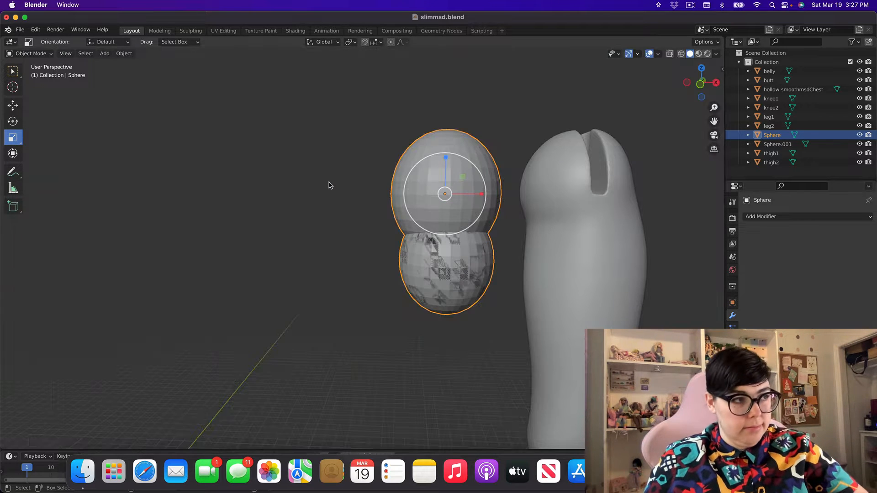
- Move the merged sphere shape away from the thigh and delete the leftover lower sphere
click(13, 106)
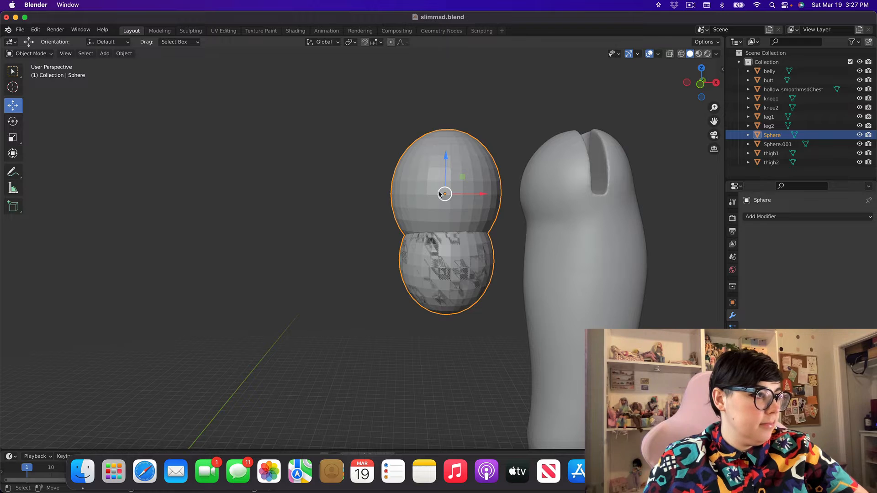
drag(439, 192, 329, 196)
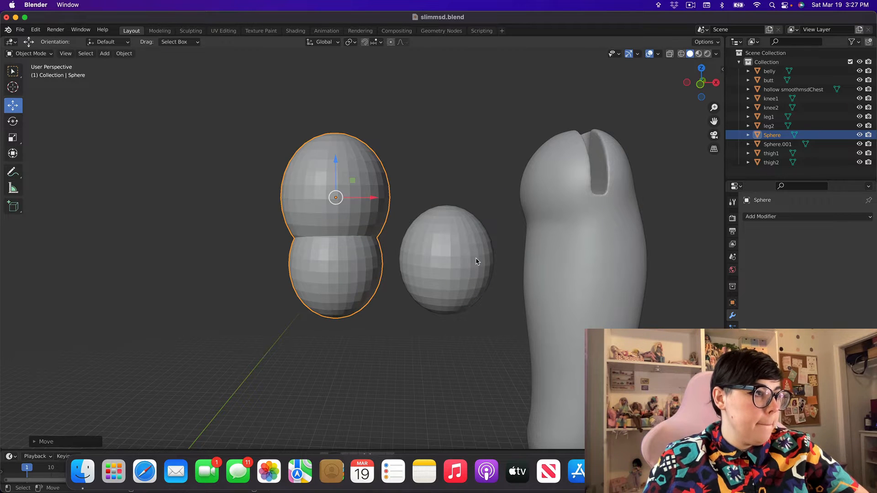
key(alt+a)
click(453, 248)
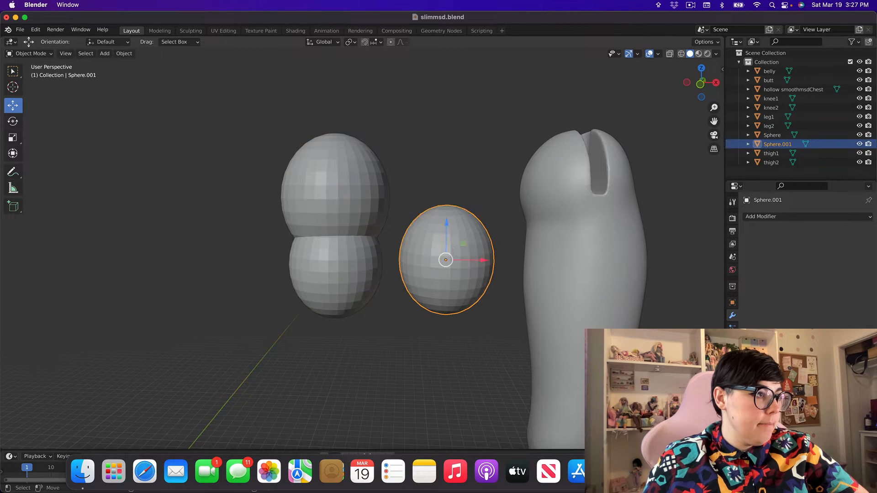
right_click(450, 251)
click(431, 248)
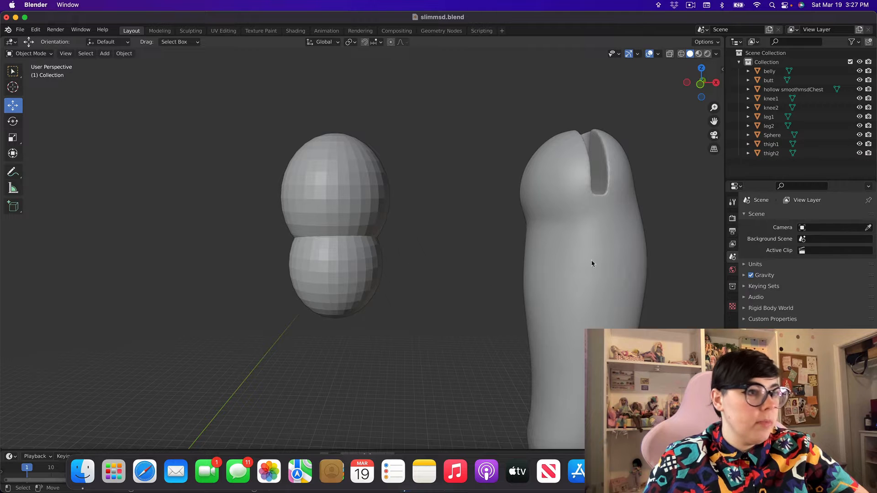
- Smooth the merged spheres by adding and applying a Catmull-Clark Subdivision modifier with viewport level 1 twice
click(772, 135)
click(769, 217)
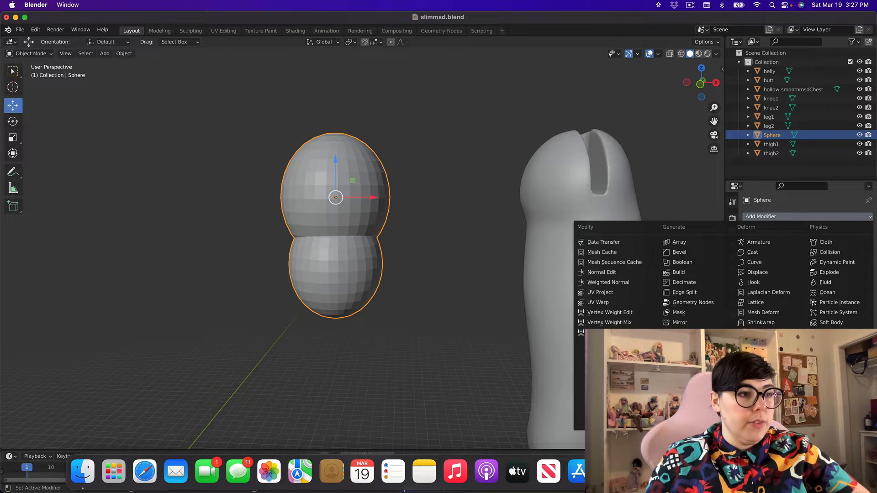
click(686, 382)
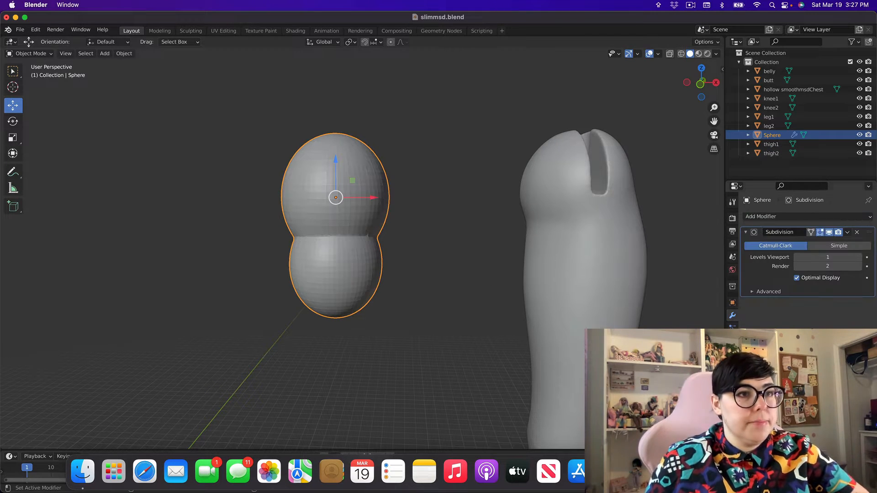
click(847, 233)
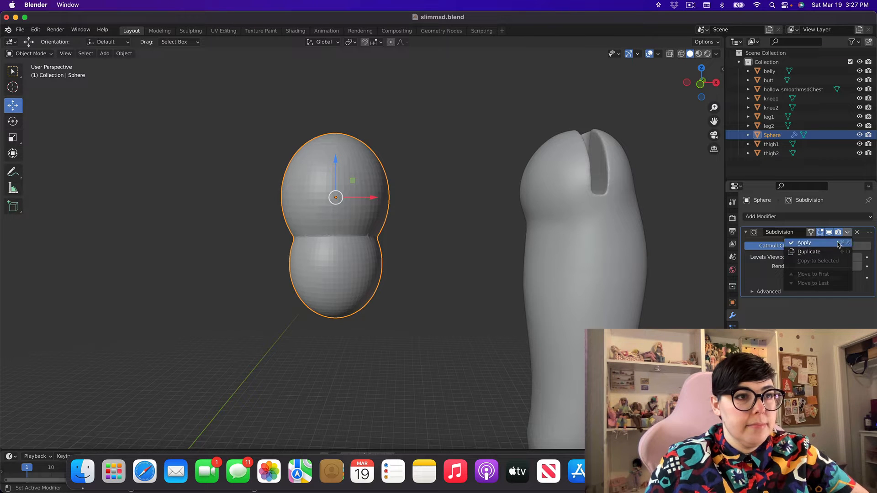
click(839, 244)
click(804, 217)
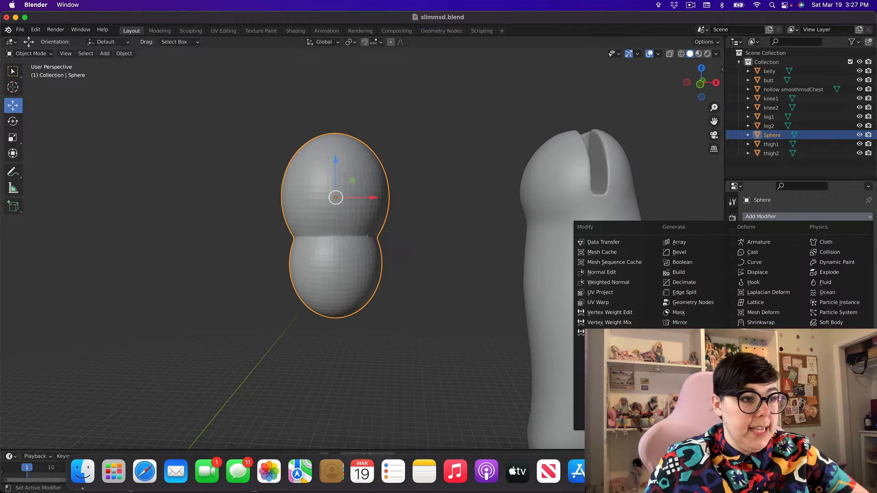
click(685, 383)
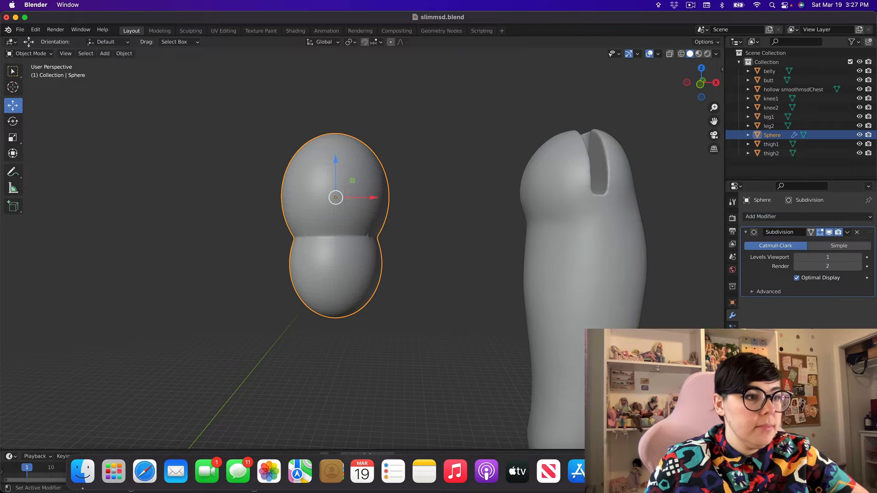
click(847, 232)
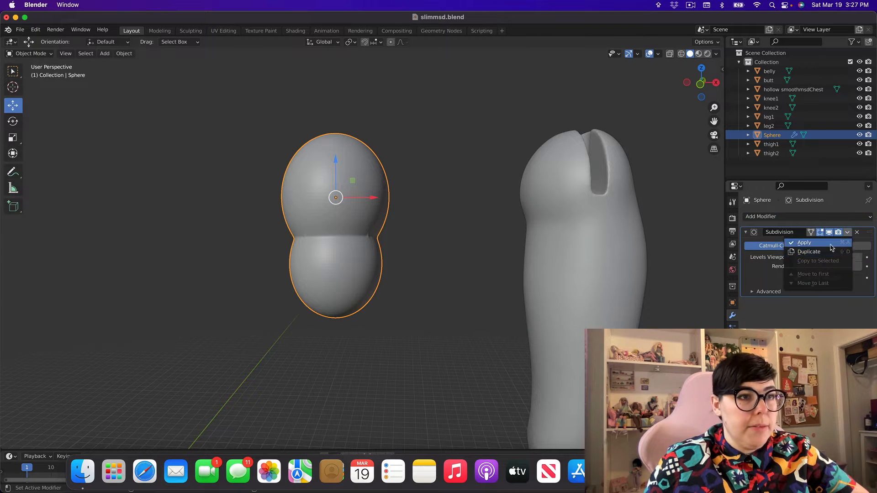
click(803, 243)
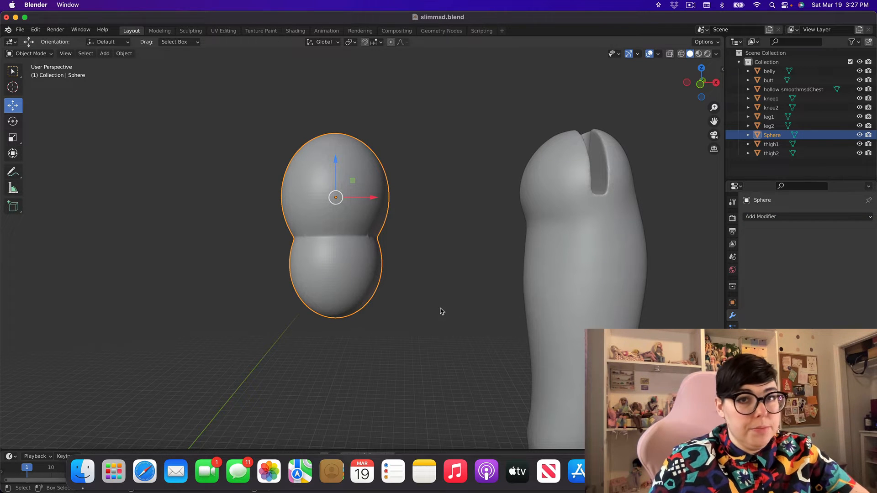
- Move the merged spheres about 15 m, slightly upward and closer to the thigh
middle_drag(462, 315, 452, 313)
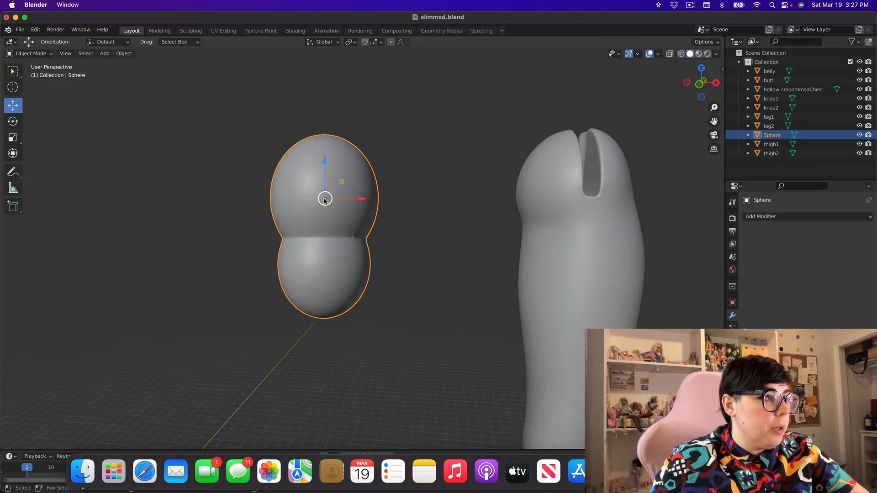
drag(325, 200, 377, 180)
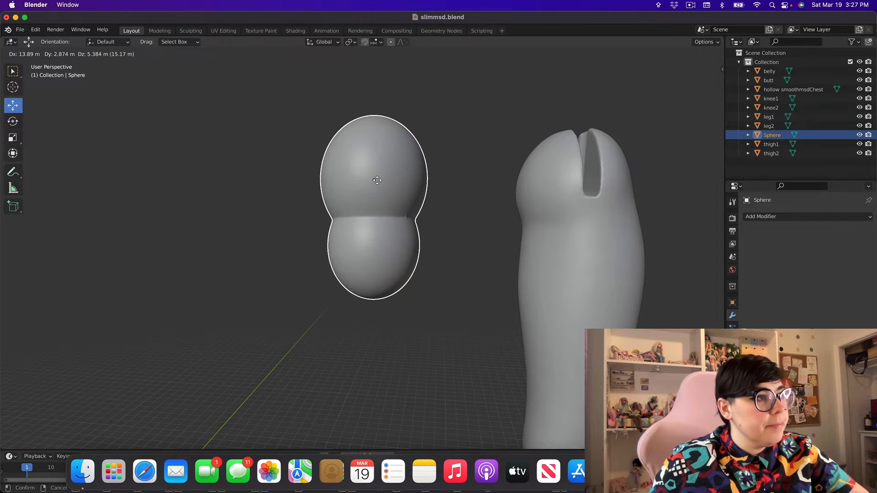
click(467, 247)
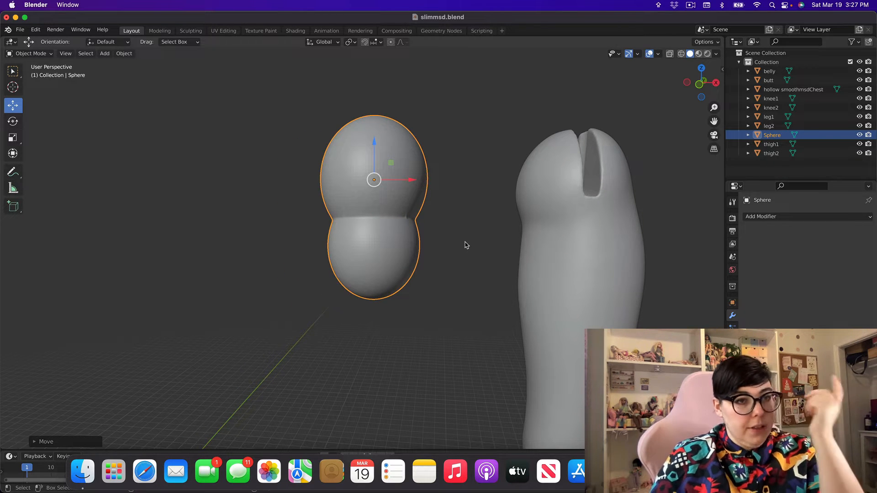
- Add a mesh cylinder and move it from the 3D cursor to beside the merged spheres
mouse_move(464, 245)
middle_down()
mouse_move(460, 282)
mouse_move(460, 260)
middle_up()
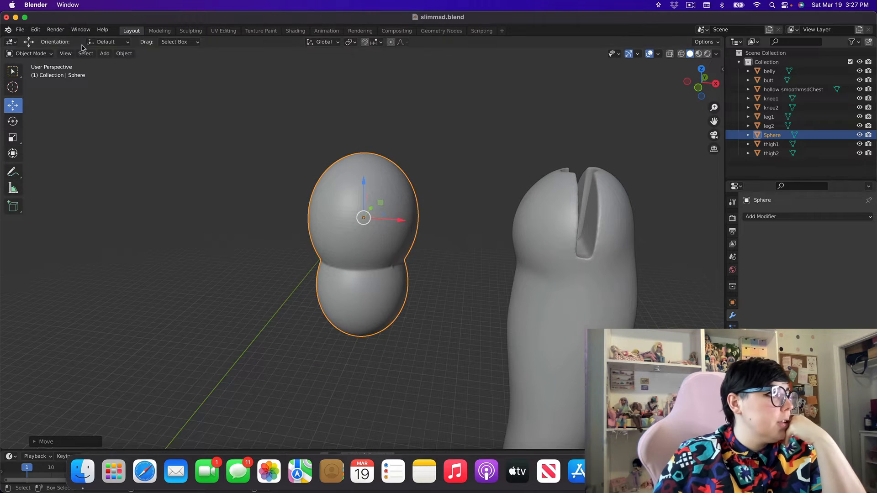
click(105, 53)
mouse_move(114, 63)
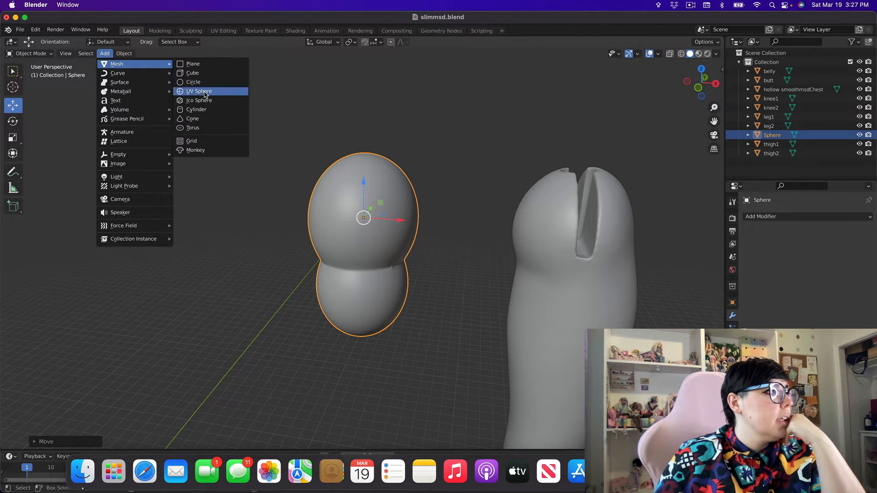
key(Return)
scroll(370, 274, down, 5)
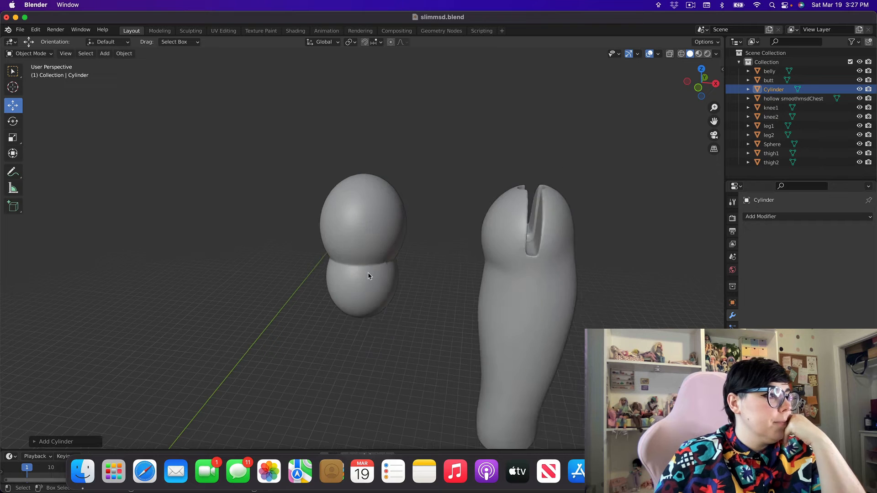
drag(70, 132, 328, 272)
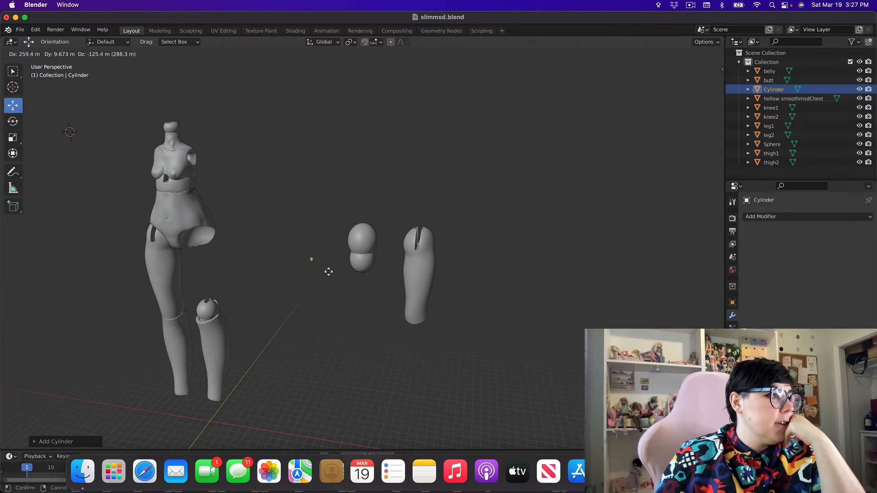
- Stretch the cylinder along Z, widen it in Y and X into a tall rod, and shade it smooth
click(12, 138)
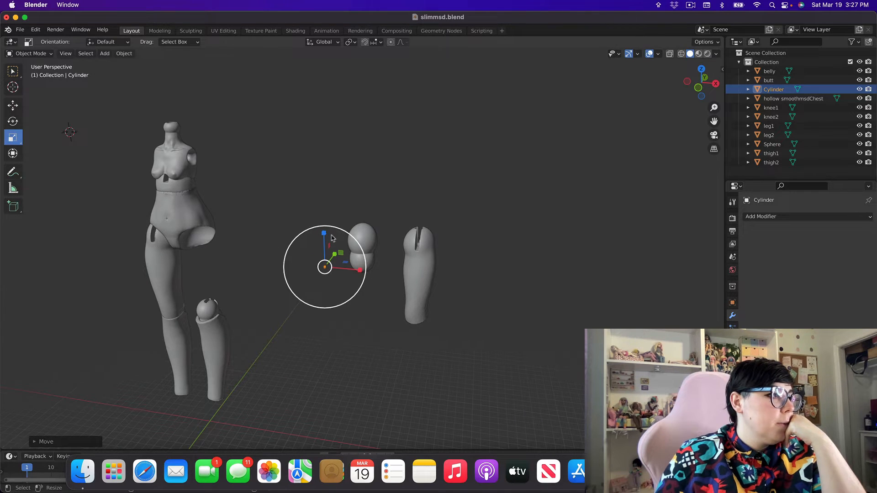
drag(327, 240, 338, 492)
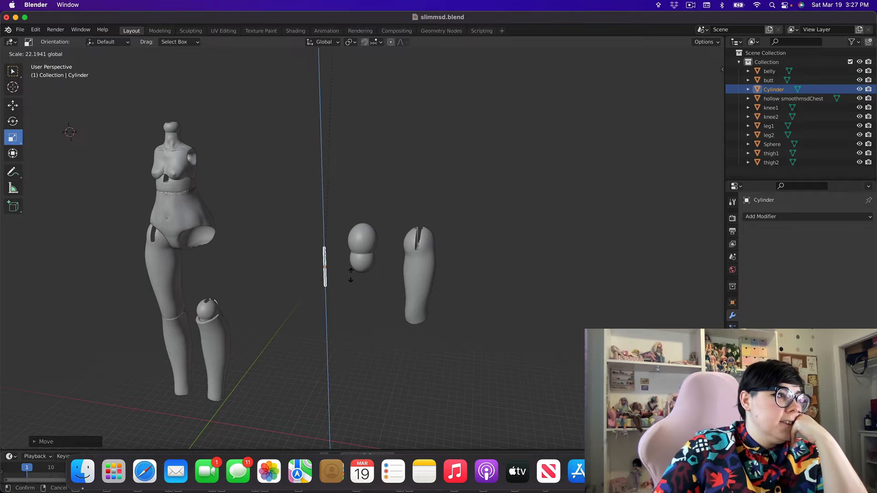
drag(365, 354, 337, 383)
middle_drag(337, 383, 296, 357)
drag(351, 251, 499, 265)
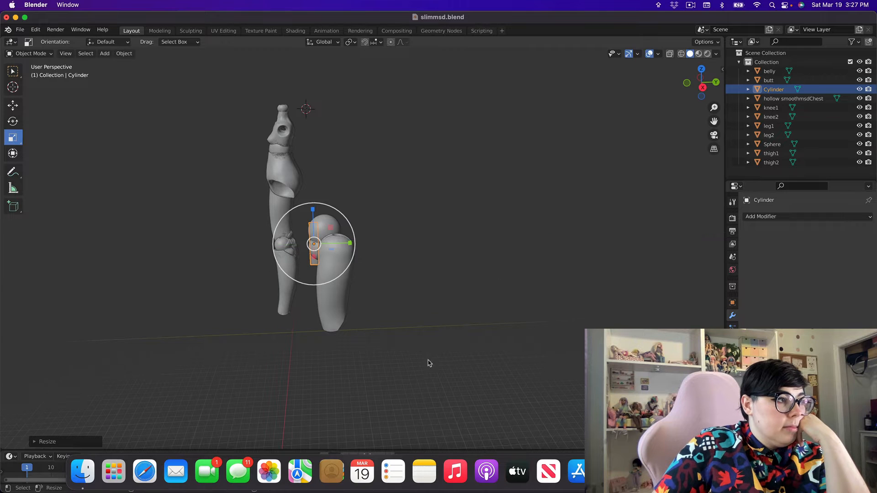
middle_drag(429, 362, 507, 337)
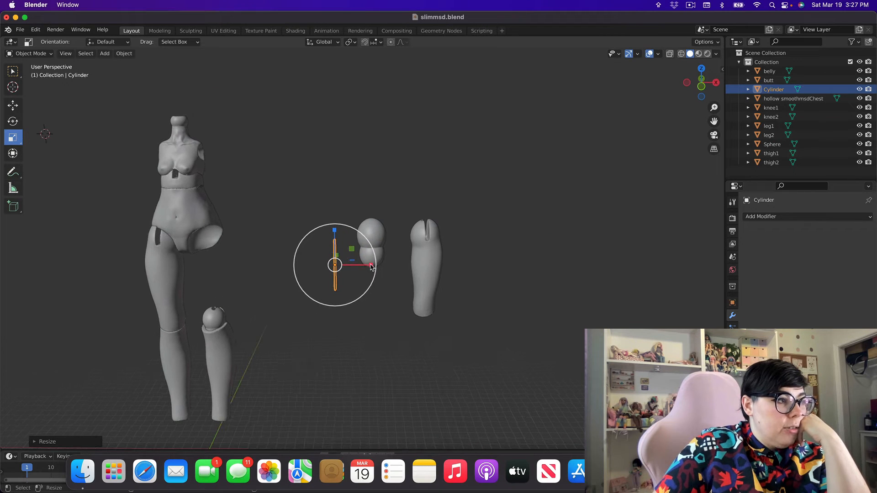
drag(371, 267, 472, 282)
scroll(472, 282, up, 5)
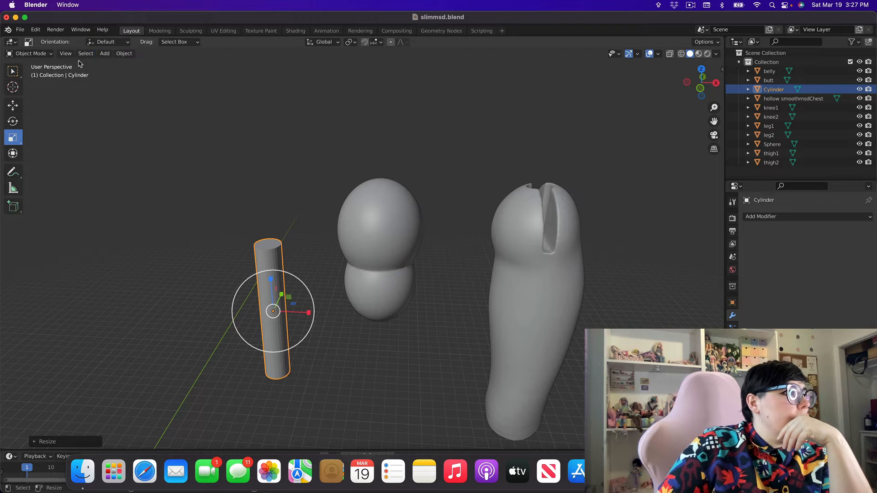
click(124, 54)
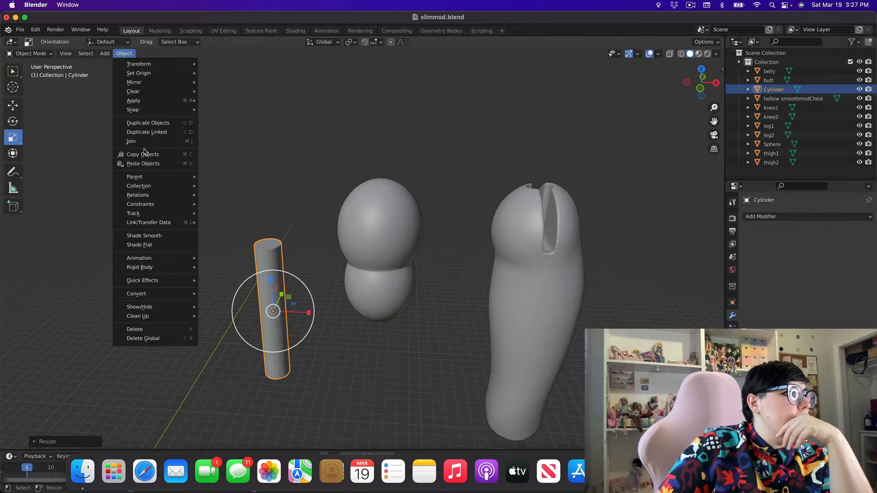
click(163, 239)
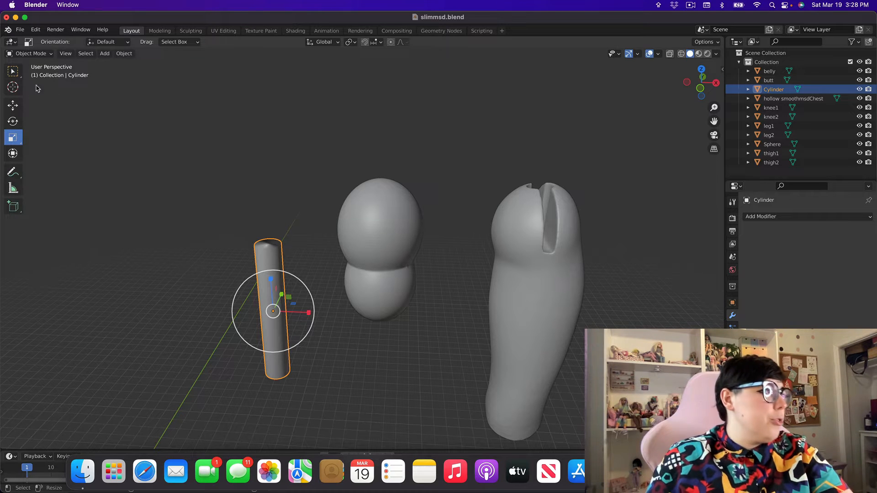
- Turn on X-ray display and position the cylinder vertically through the centre of the merged spheres
click(13, 106)
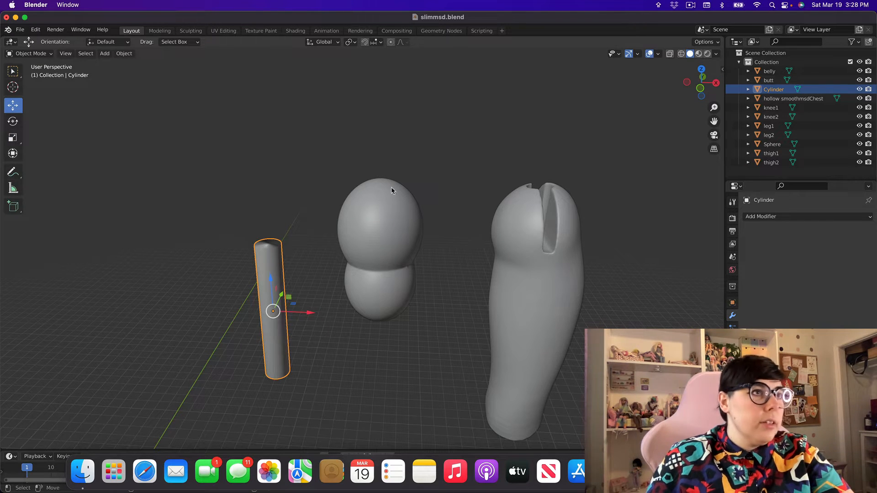
click(668, 53)
mouse_move(392, 322)
middle_down()
mouse_move(417, 298)
mouse_move(397, 305)
middle_up()
key(g)
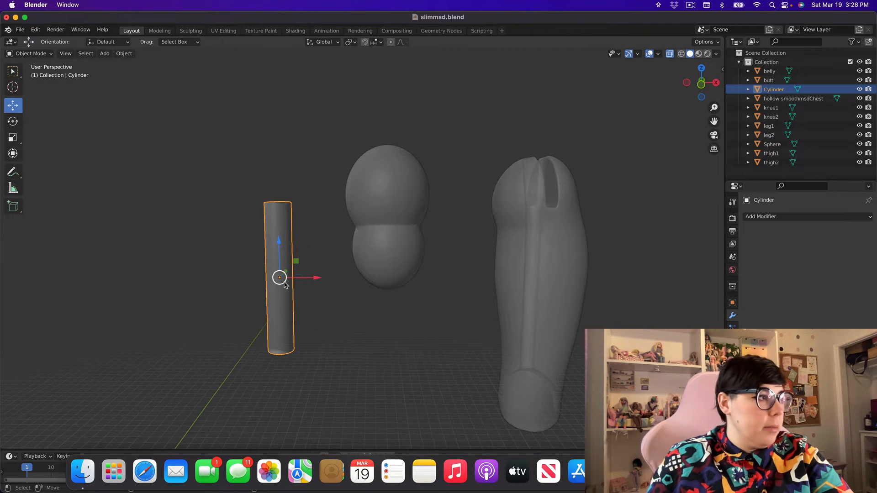
click(427, 183)
middle_drag(427, 182, 461, 210)
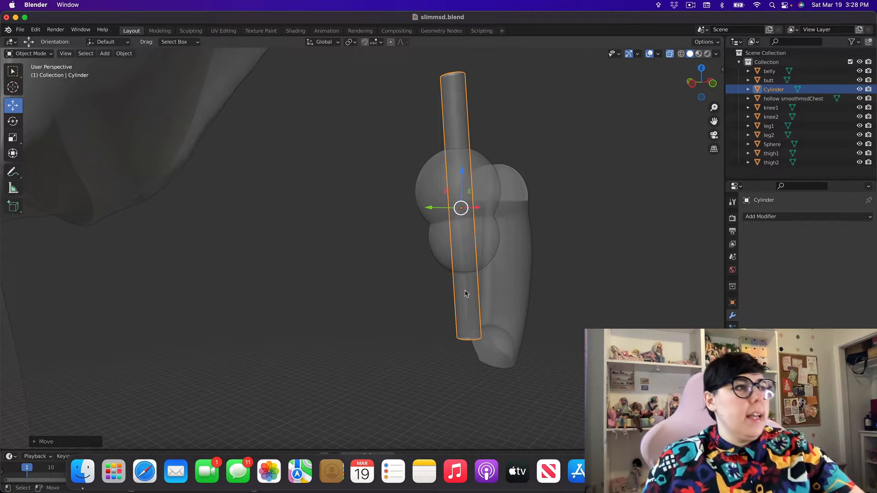
middle_drag(392, 376, 345, 372)
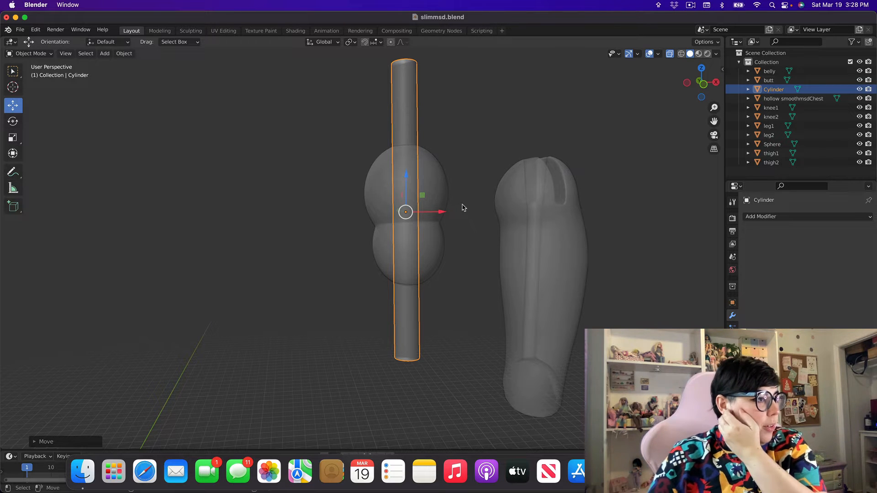
- Shorten the cylinder along Z so it protrudes only slightly above and below the merged spheres
click(18, 137)
drag(406, 179, 411, 191)
click(13, 105)
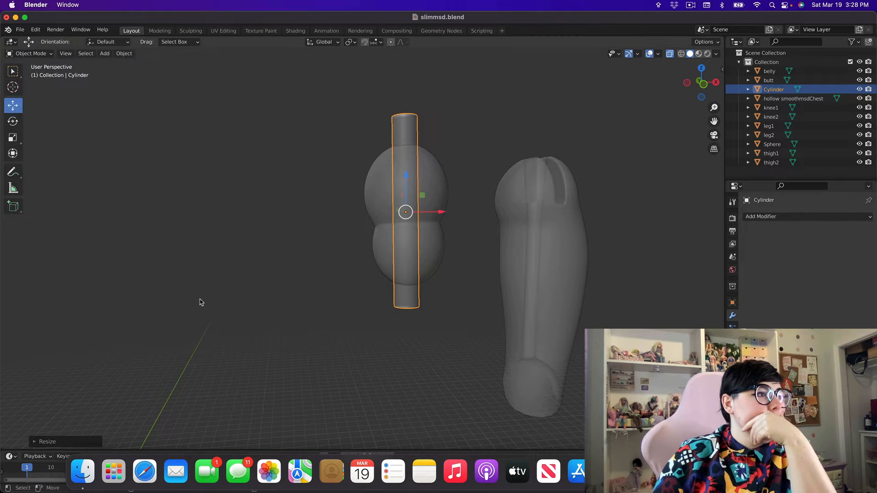
- Add a Boolean modifier to the merged spheres, set to Difference with the cylinder, and apply it
middle_drag(325, 289, 303, 194)
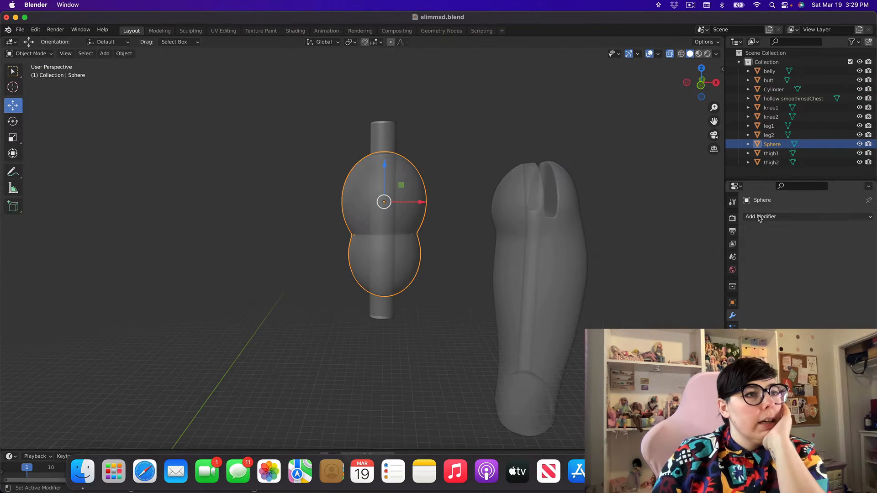
click(759, 219)
click(710, 267)
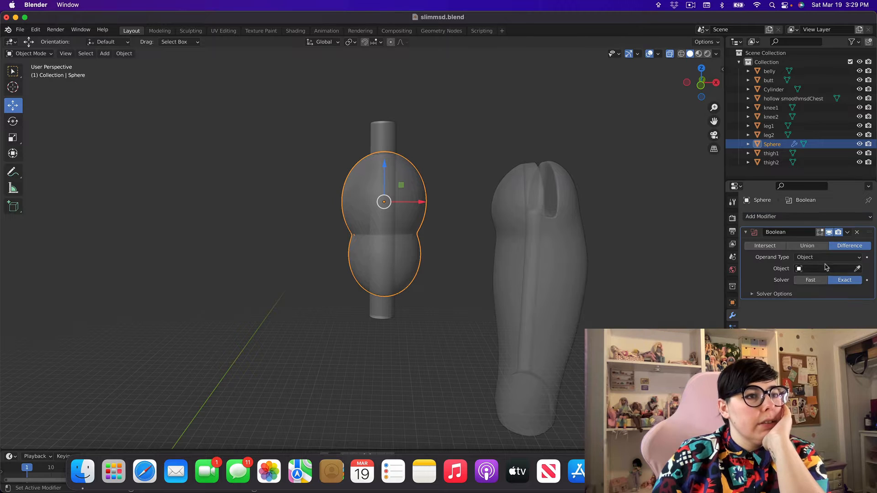
click(857, 266)
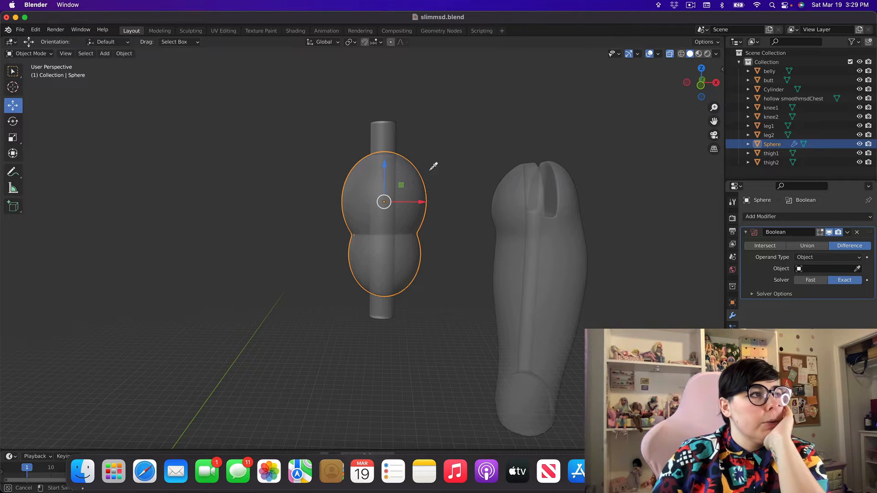
click(391, 137)
- Move the cylinder aside, clear of the merged spheres, and turn off X-ray display
drag(391, 140, 262, 147)
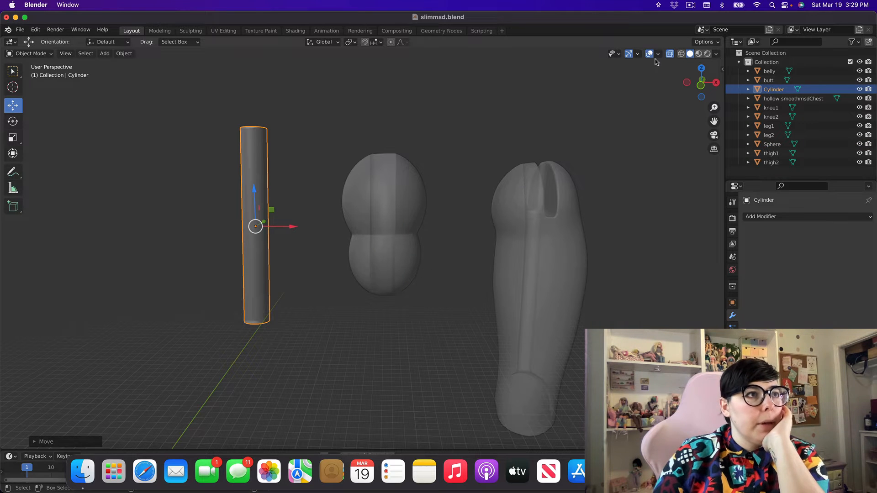
click(669, 54)
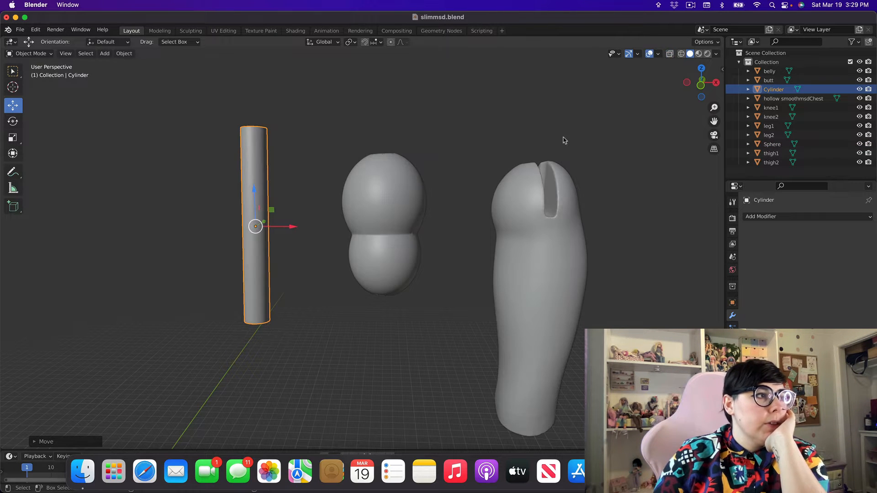
- Add a cube mesh and move it from its starting position towards the doll parts
middle_drag(438, 228, 429, 183)
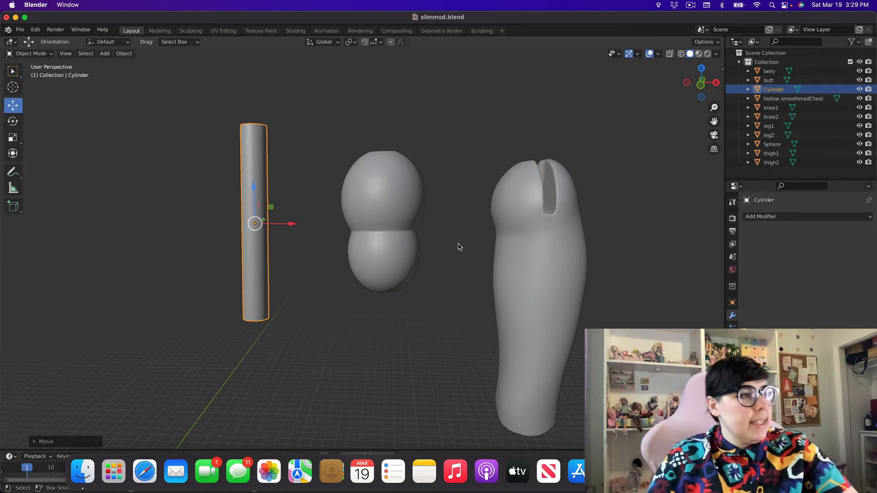
middle_drag(447, 232, 451, 242)
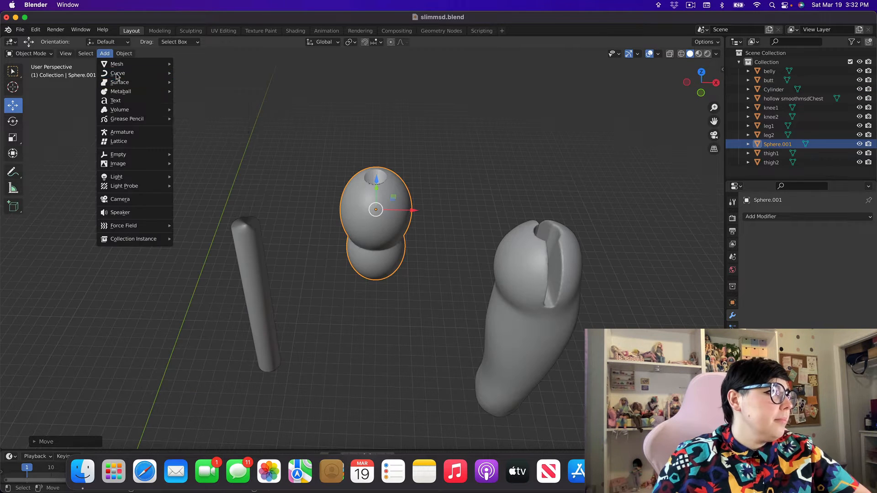
mouse_move(132, 63)
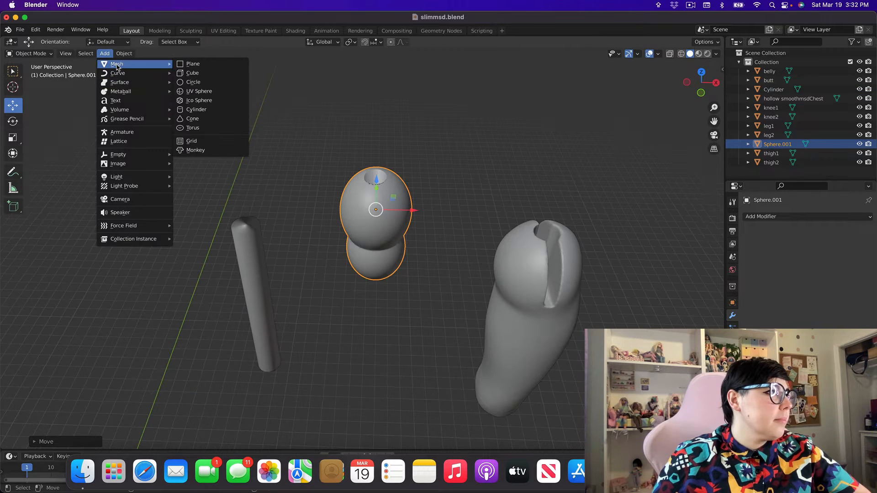
click(208, 75)
scroll(272, 233, down, 5)
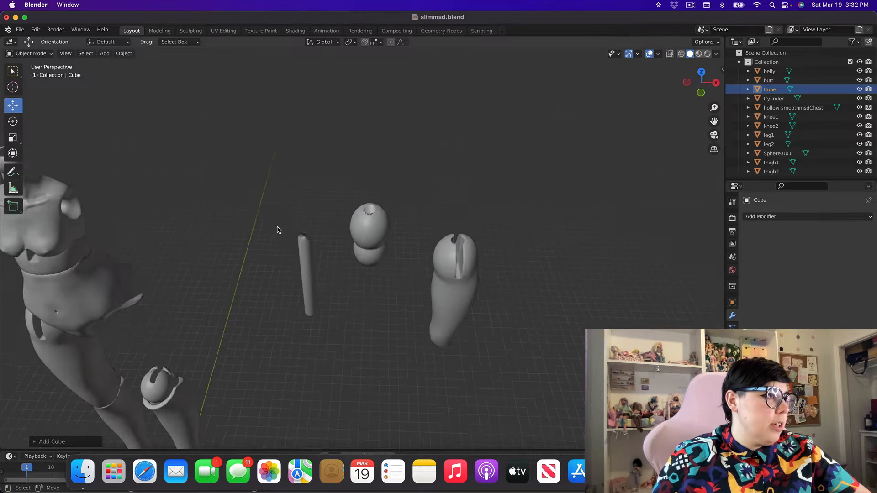
scroll(70, 184, down, 2)
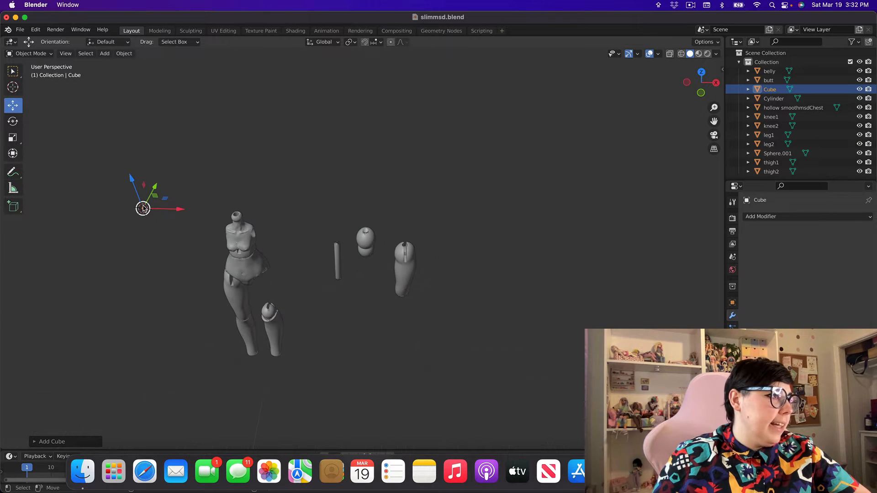
key(g)
click(320, 234)
middle_drag(320, 234, 333, 188)
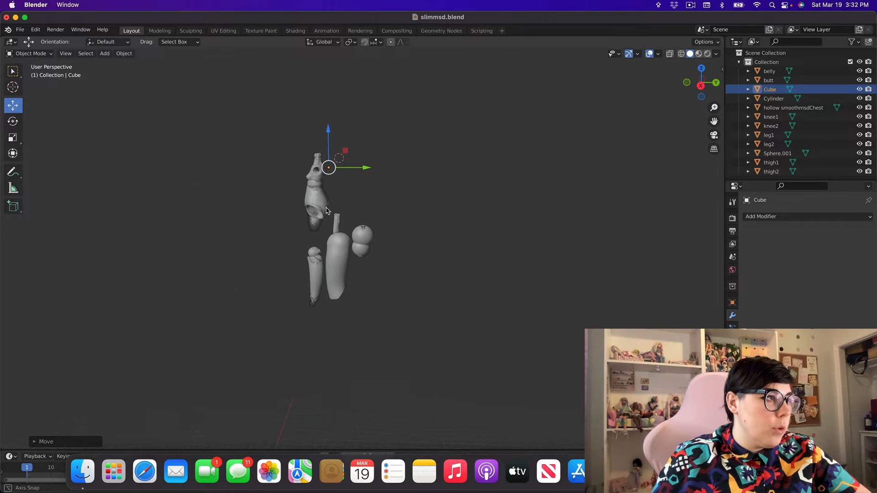
scroll(333, 188, up, 3)
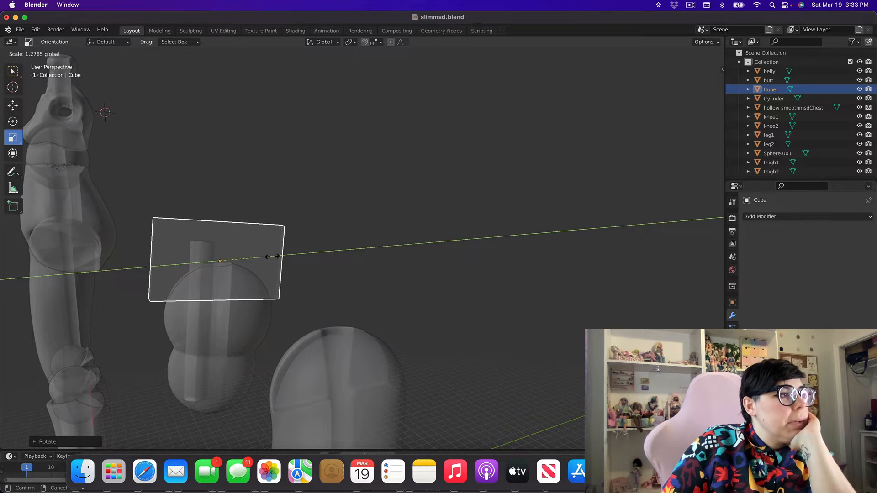
- Scale the cube into a slab, thin along X and wide along Y, and position it through the top of the upper sphere
click(269, 255)
scroll(375, 305, up, 2)
middle_drag(375, 305, 401, 308)
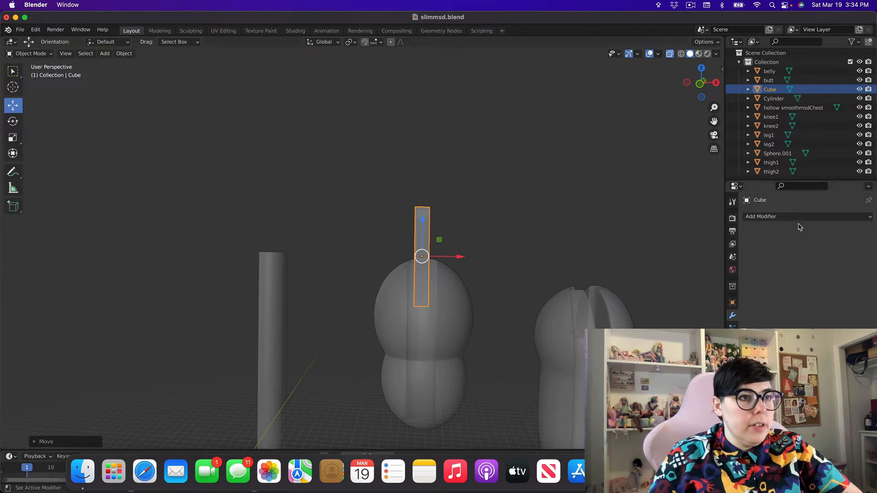
- Cut the slab out of the merged spheres' top with a Boolean modifier set to Difference, and apply it
click(777, 153)
click(760, 216)
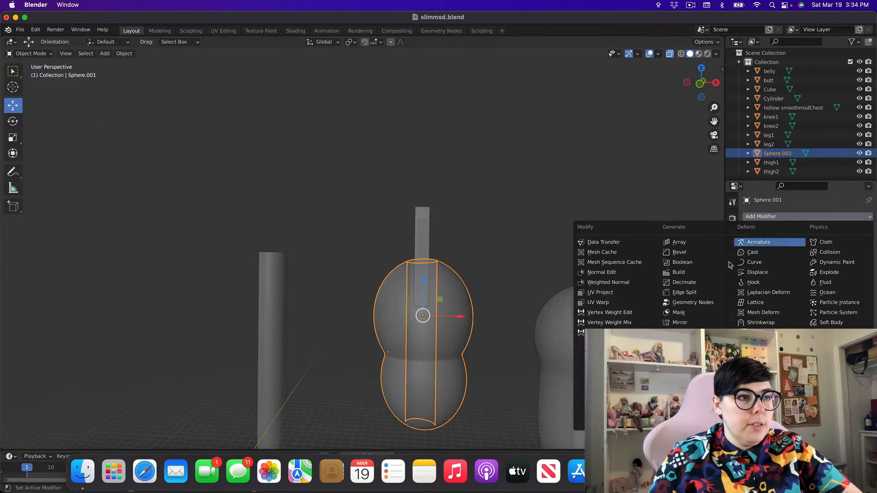
click(684, 272)
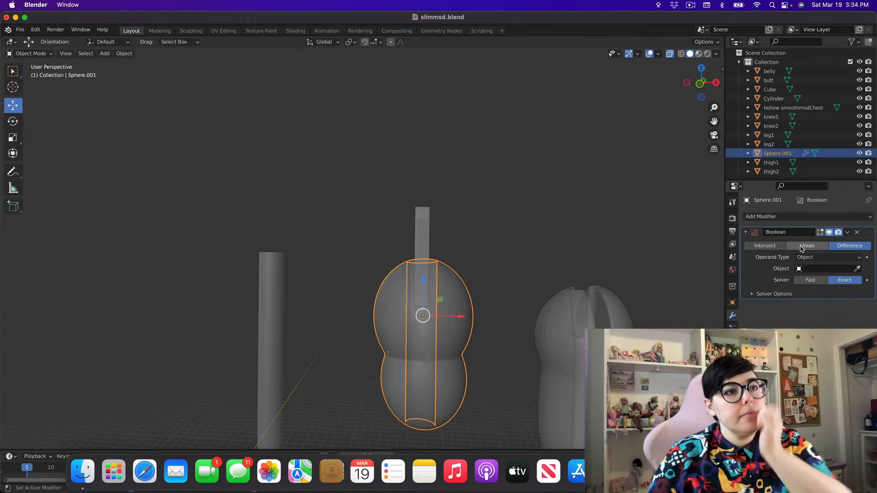
key(ctrl+z)
- Move the slab aside, clear of the merged spheres and the cylinder, and turn off X-ray display
click(422, 258)
drag(422, 259, 235, 215)
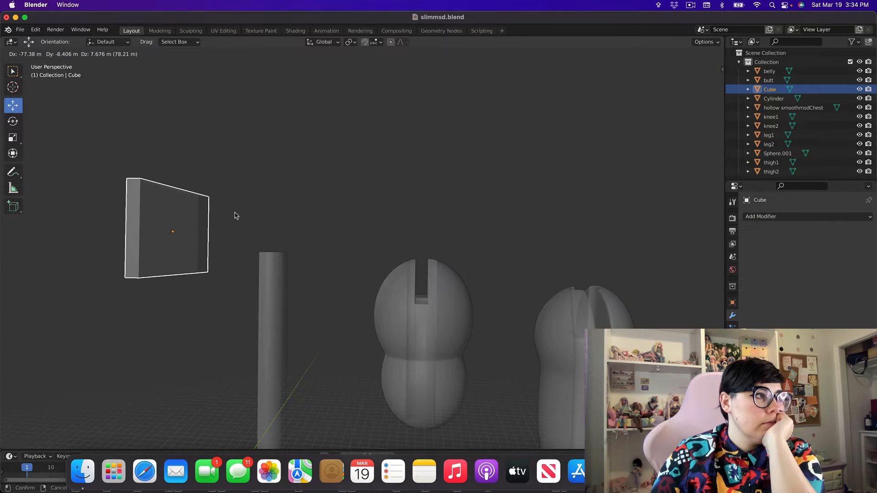
click(668, 58)
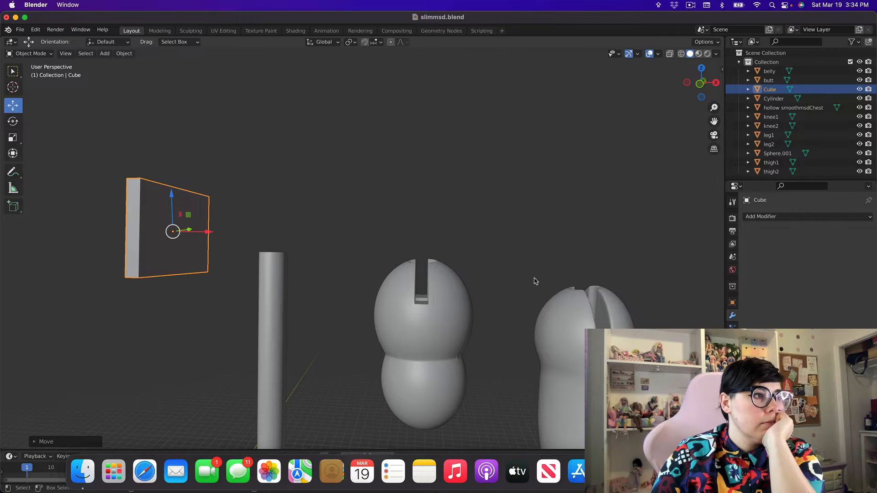
middle_drag(534, 280, 523, 309)
- Lay the cylinder horizontally from front to back, scale it down, and place it at the base of the upper sphere's slot
click(284, 337)
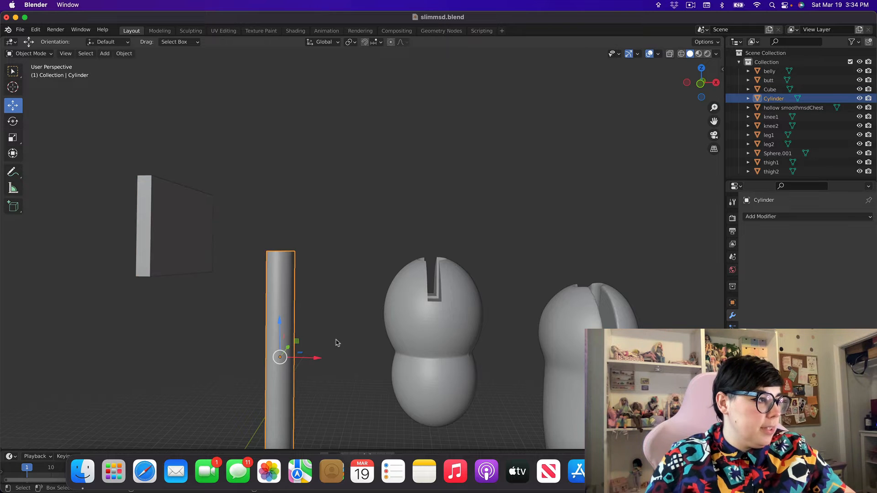
middle_drag(338, 352, 306, 380)
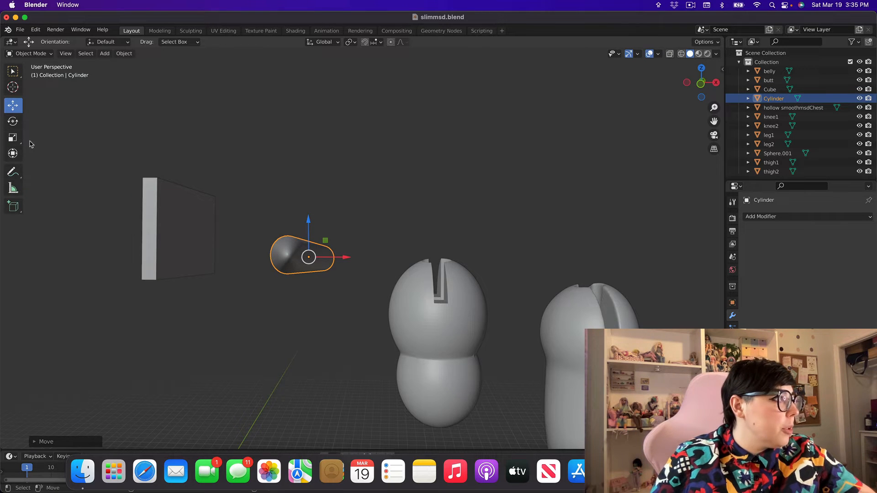
click(13, 137)
drag(350, 260, 331, 258)
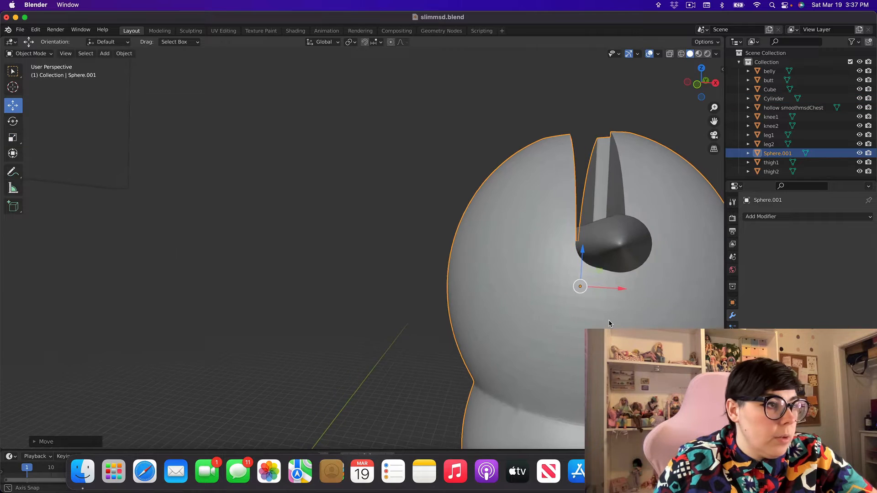
- Round the slot's base by applying a Boolean Difference with the cylinder to the merged spheres, and move the cylinder aside
middle_drag(609, 319, 433, 306)
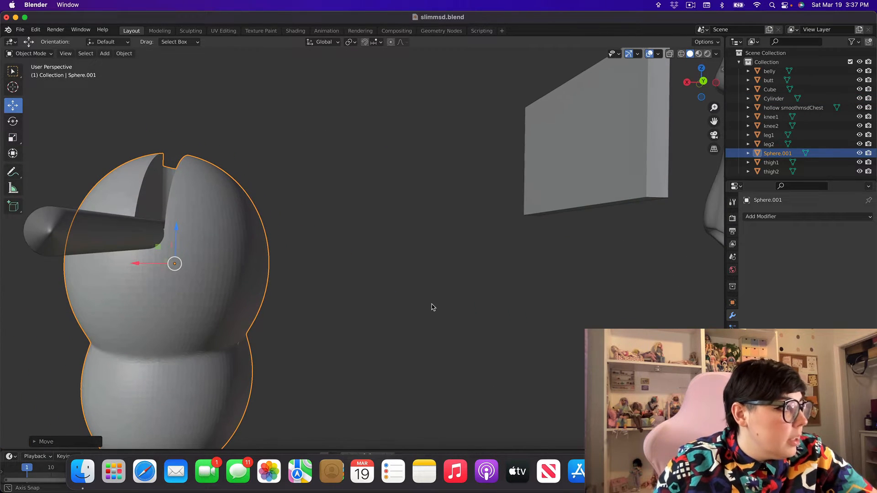
click(775, 217)
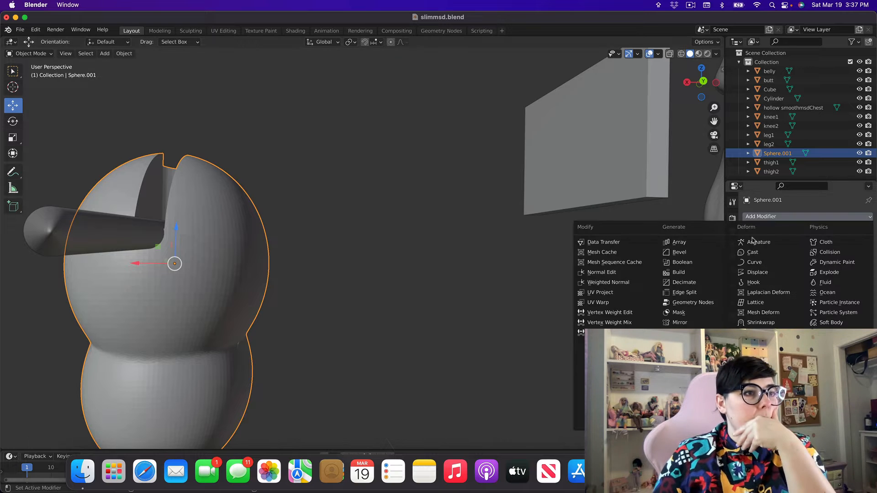
click(713, 264)
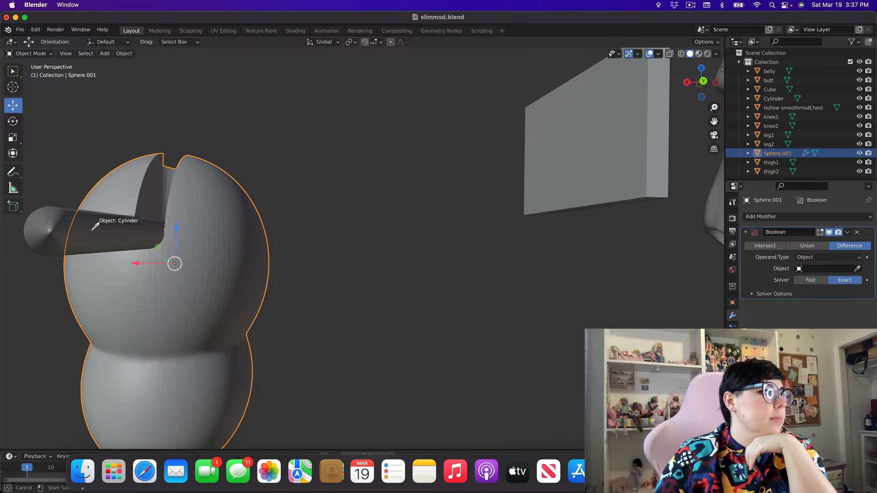
click(55, 227)
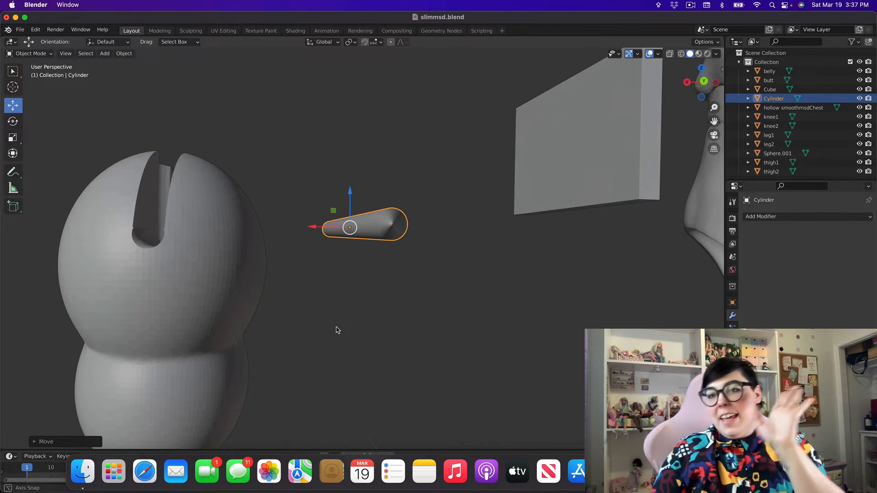
- Turn on X-ray display and position the slab vertically through the bottom centre of the lower sphere
middle_drag(364, 338, 528, 380)
scroll(463, 340, down, 5)
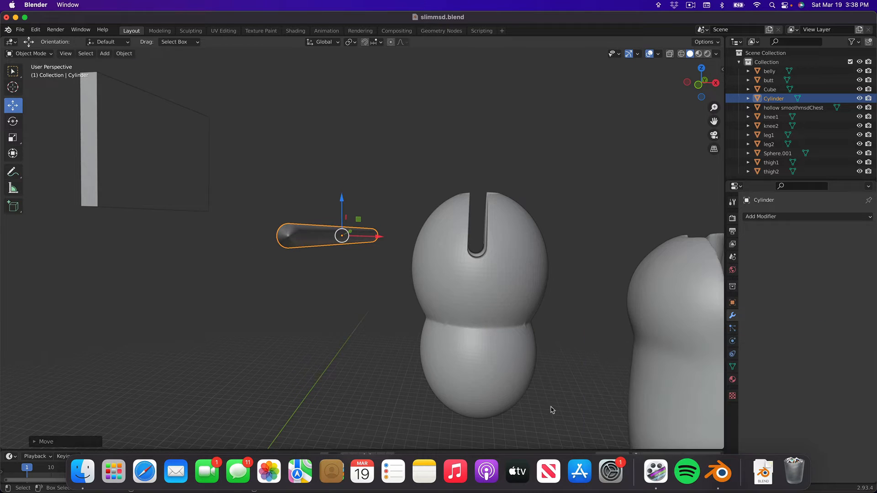
shift+middle_drag(547, 414, 587, 358)
click(101, 114)
key(g)
click(545, 366)
click(670, 56)
middle_drag(456, 319, 463, 340)
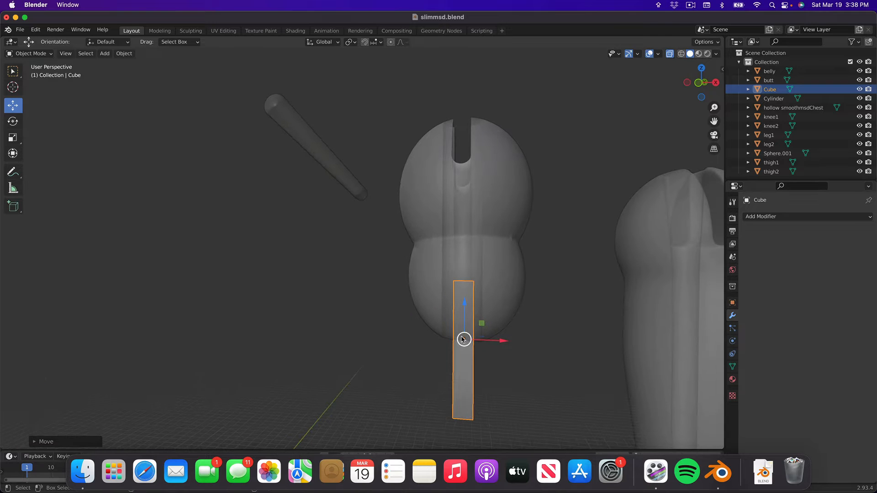
drag(464, 338, 461, 327)
middle_drag(500, 363, 548, 380)
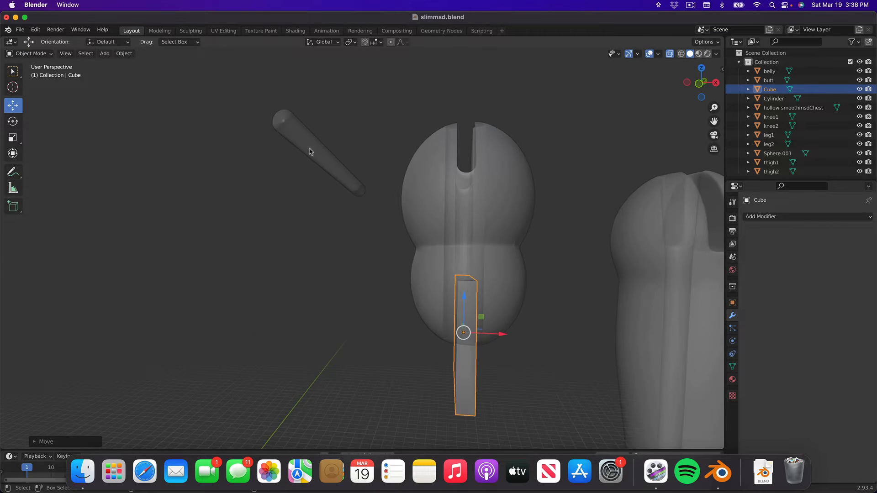
- Place the cylinder across the lower sphere at the slab's upper end
click(310, 151)
key(g)
click(517, 329)
middle_drag(517, 329, 489, 325)
- Cut the slab out of the lower sphere with an applied Boolean Difference modifier, and move the slab aside
click(489, 325)
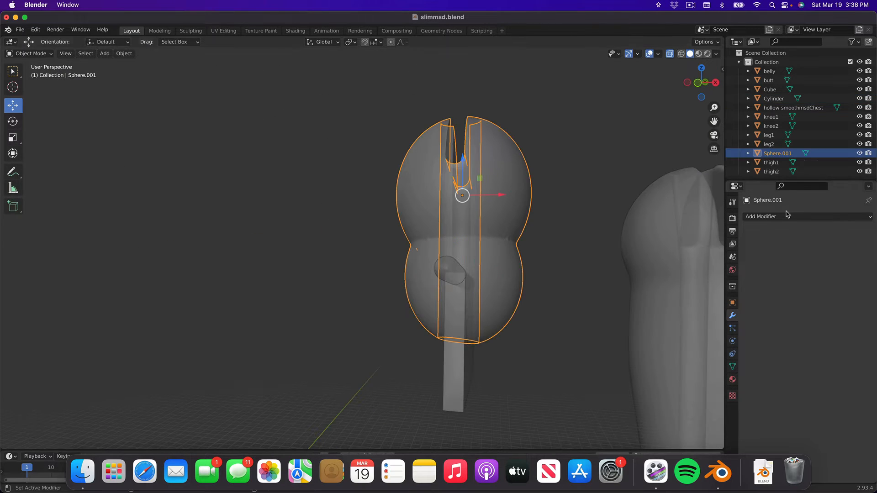
click(806, 217)
click(690, 262)
click(856, 269)
click(459, 378)
click(847, 233)
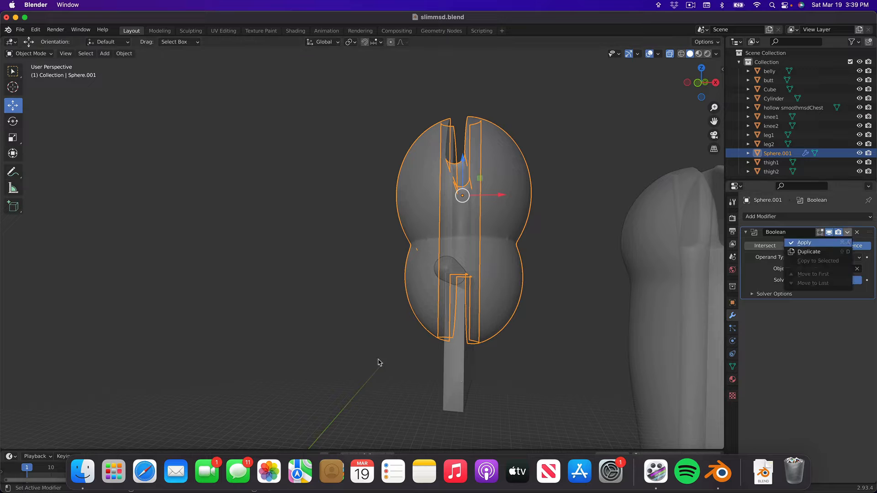
click(810, 242)
click(450, 374)
drag(450, 373, 233, 291)
- Add a Boolean modifier to the merged spheres, set to Difference with the cylinder at the lower slot, and apply it
click(493, 293)
click(806, 217)
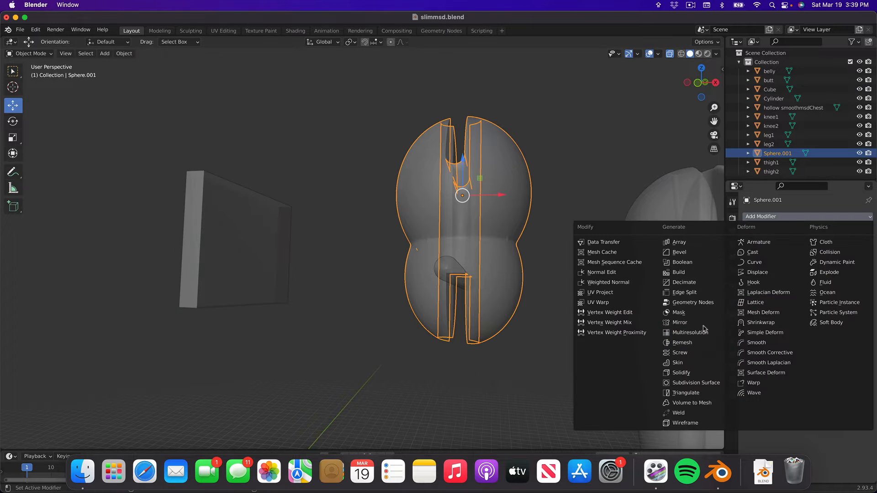
click(682, 262)
click(856, 268)
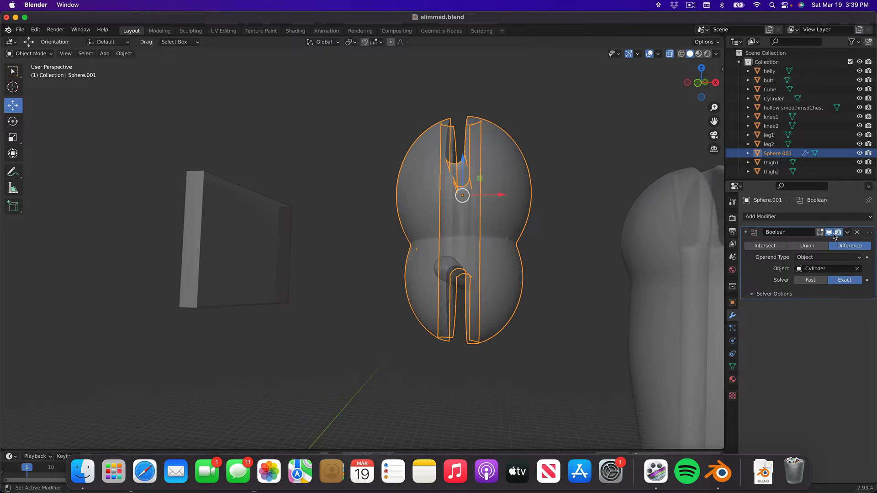
click(456, 276)
click(847, 232)
click(809, 242)
- Move the cylinder aside, above the slab, and turn off X-ray display
click(449, 268)
mouse_move(449, 267)
mouse_down()
mouse_move(336, 253)
mouse_move(190, 148)
mouse_up()
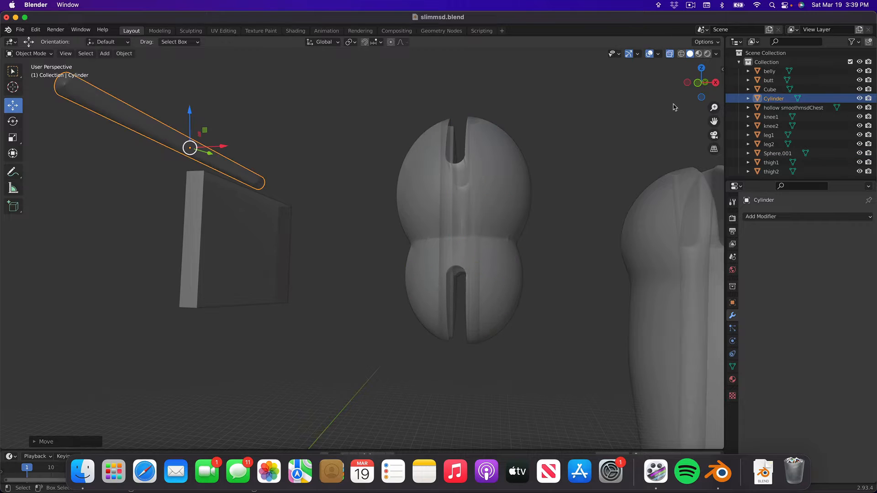
click(670, 53)
middle_drag(576, 216, 556, 221)
scroll(556, 219, down, 3)
scroll(554, 221, down, 2)
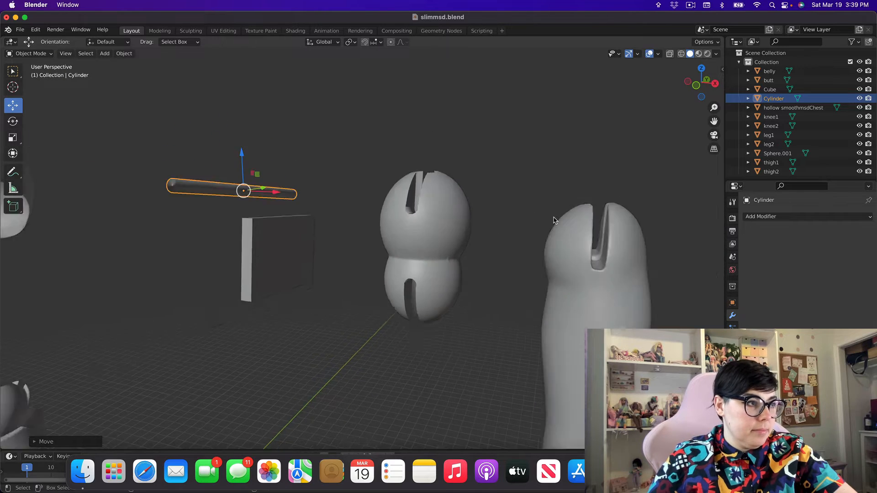
- Duplicate the separate thigh and move the original to the far side of the doll's body
click(554, 221)
scroll(554, 221, down, 5)
key(g)
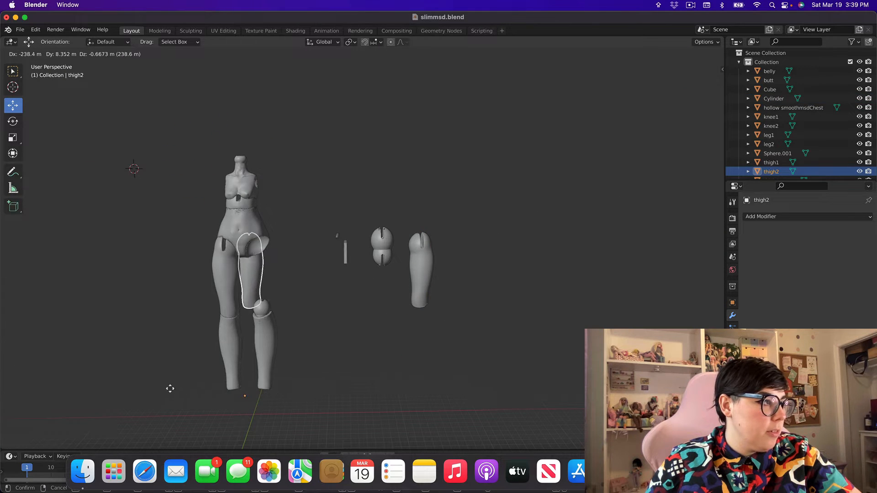
click(459, 313)
scroll(457, 308, up, 3)
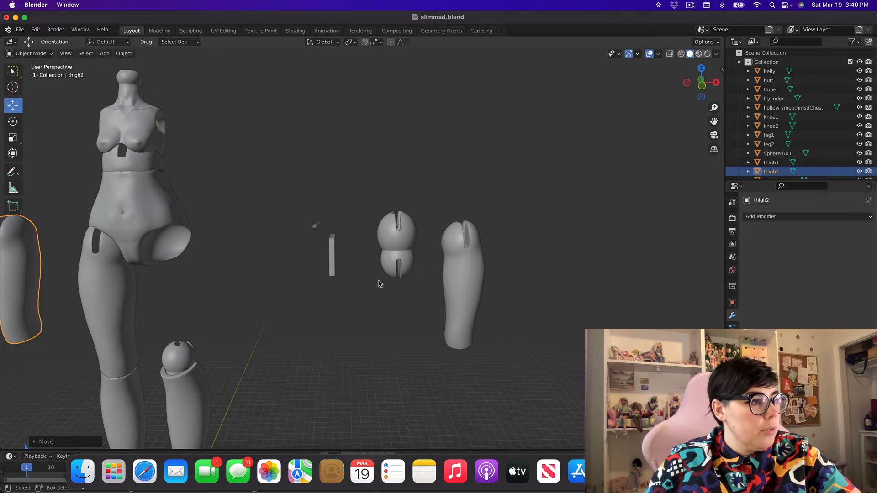
- Move the slab to the outer side of the duplicated thigh and scale it up into a large block
click(476, 296)
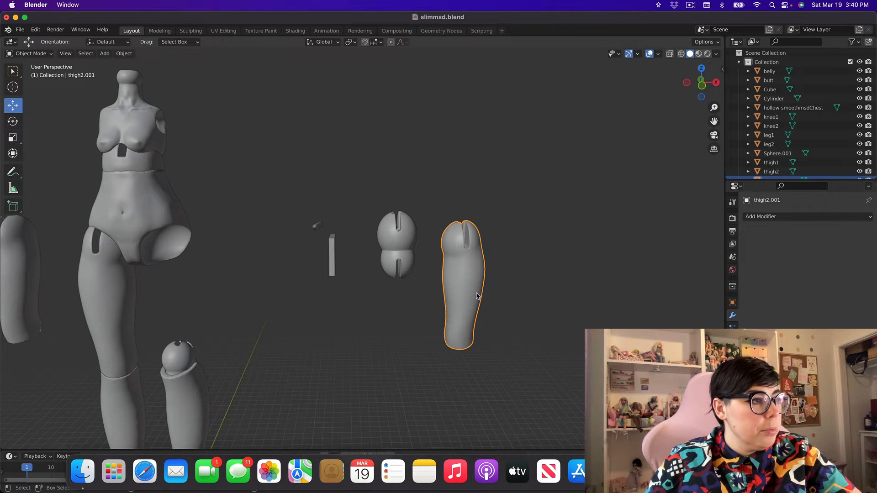
click(331, 254)
key(g)
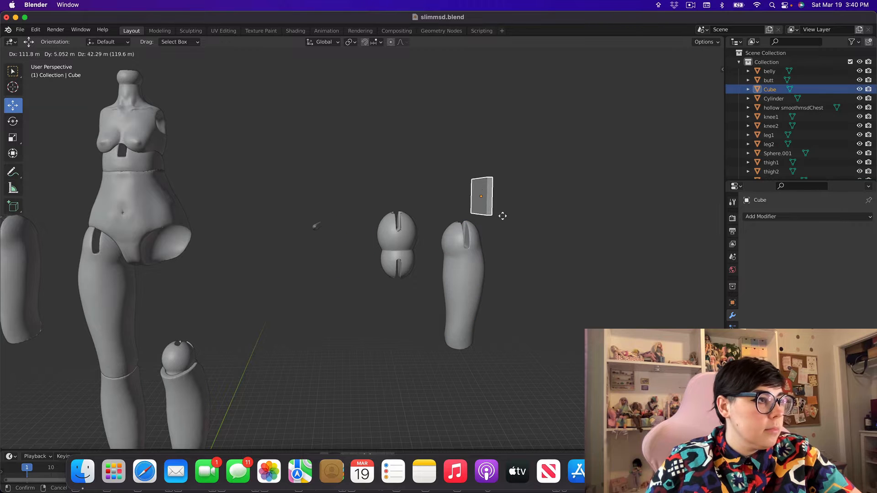
click(563, 268)
mouse_move(563, 268)
middle_down()
mouse_move(542, 267)
mouse_move(569, 268)
middle_up()
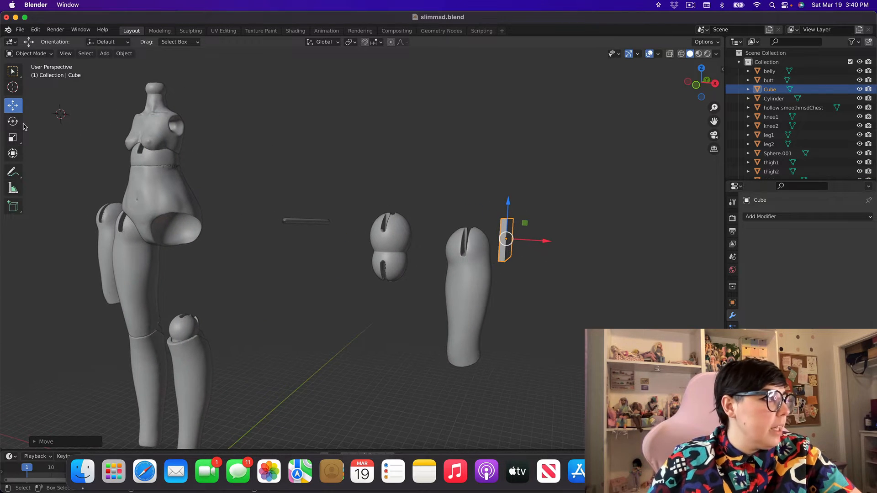
click(12, 137)
drag(541, 243, 325, 294)
middle_drag(568, 304, 481, 284)
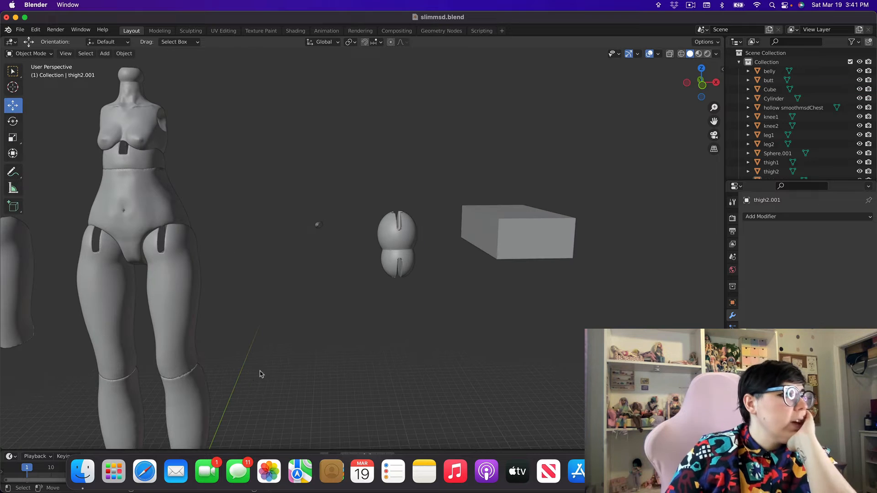
middle_drag(257, 371, 384, 352)
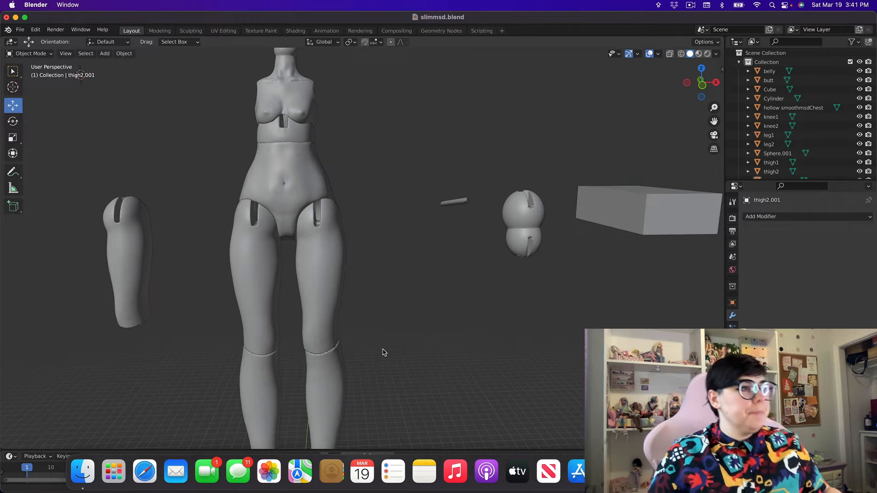
- Move the slotted double-ball joint into the upper thigh copy so its upper ball lines up with the thigh's hip ball
click(522, 211)
key(g)
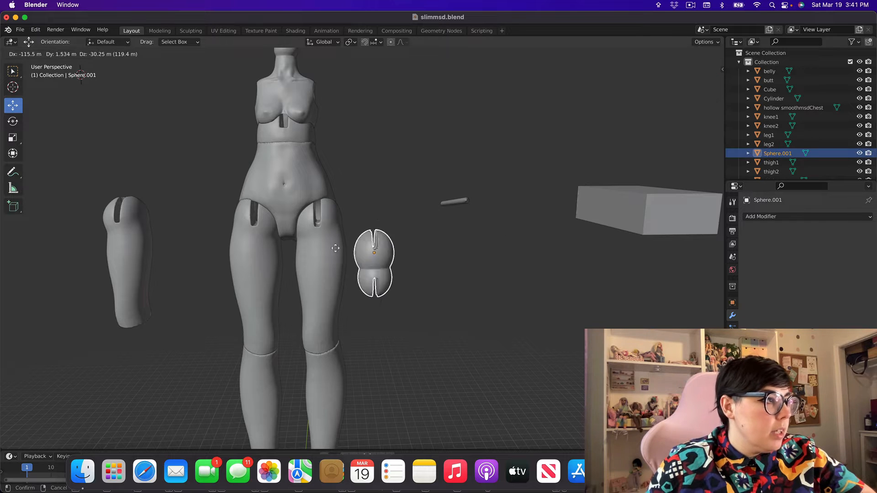
click(311, 221)
middle_drag(315, 224, 385, 273)
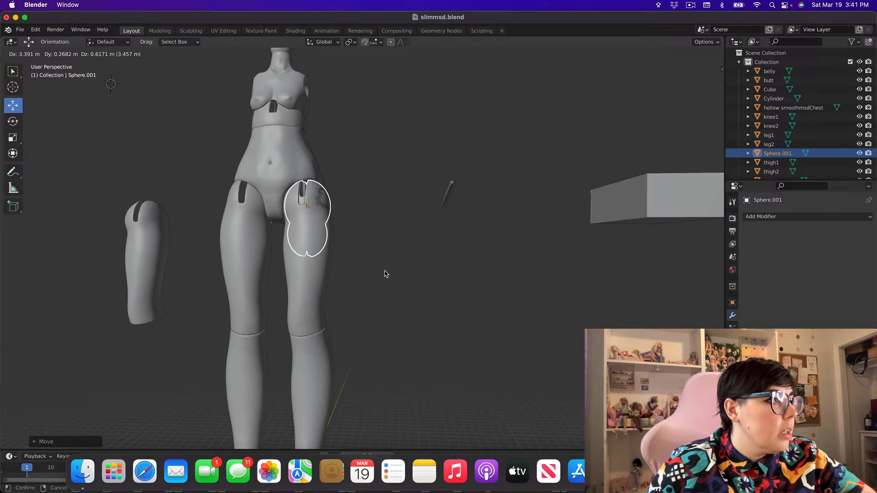
click(386, 277)
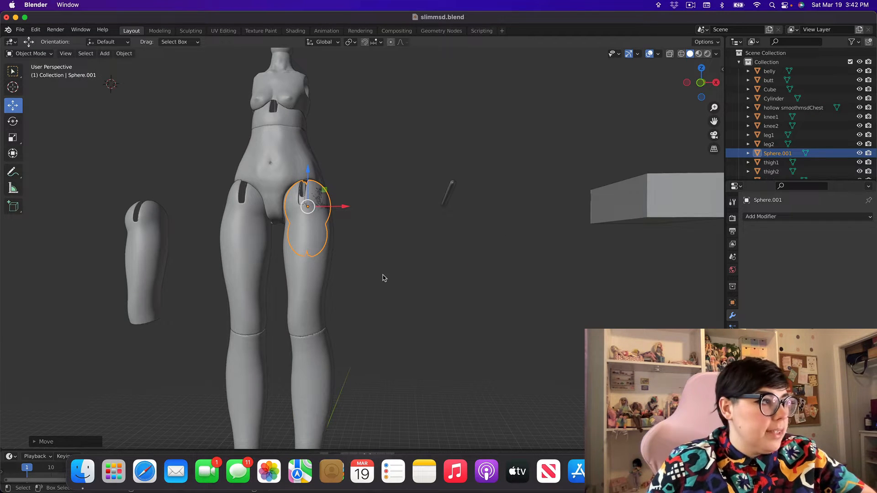
middle_drag(333, 285, 371, 280)
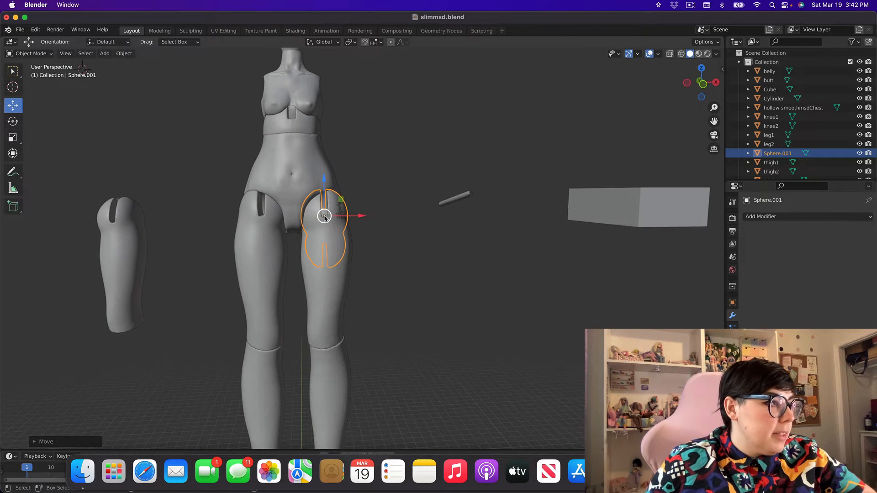
drag(323, 215, 323, 215)
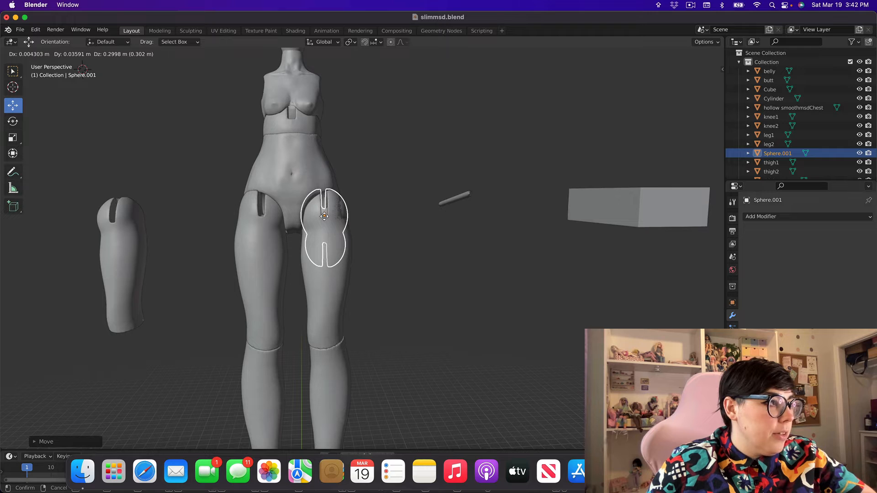
drag(445, 272, 446, 271)
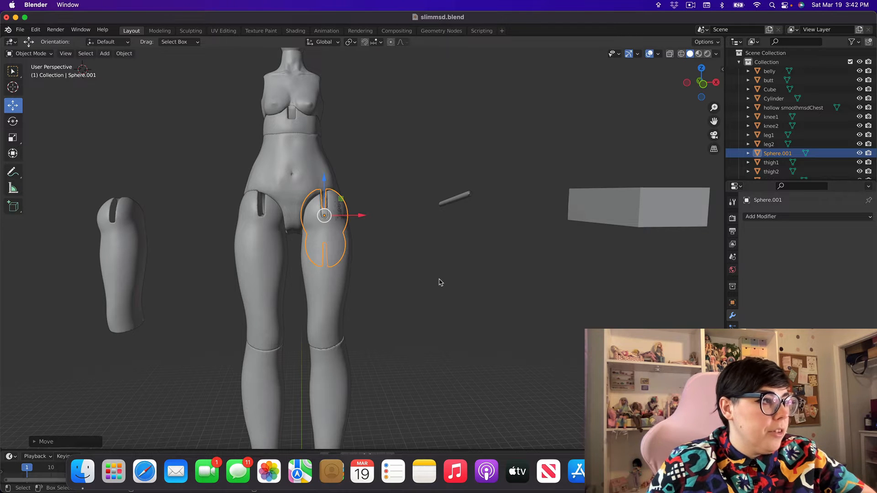
click(431, 265)
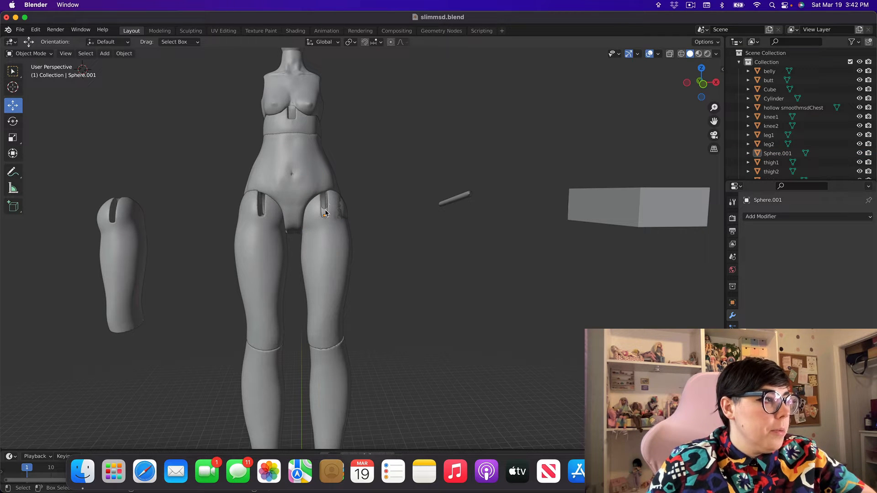
- Turn on X-ray display and move the block across the upper thigh copy, around the double-ball joint
click(325, 213)
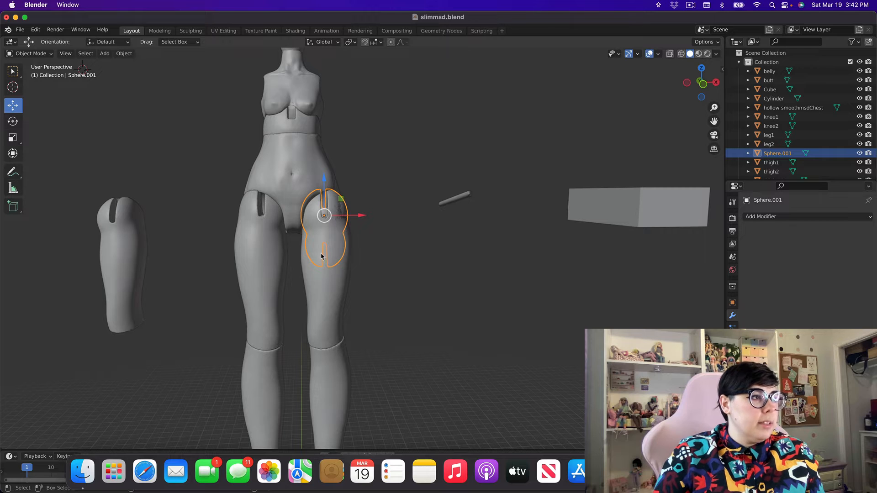
drag(348, 245, 331, 254)
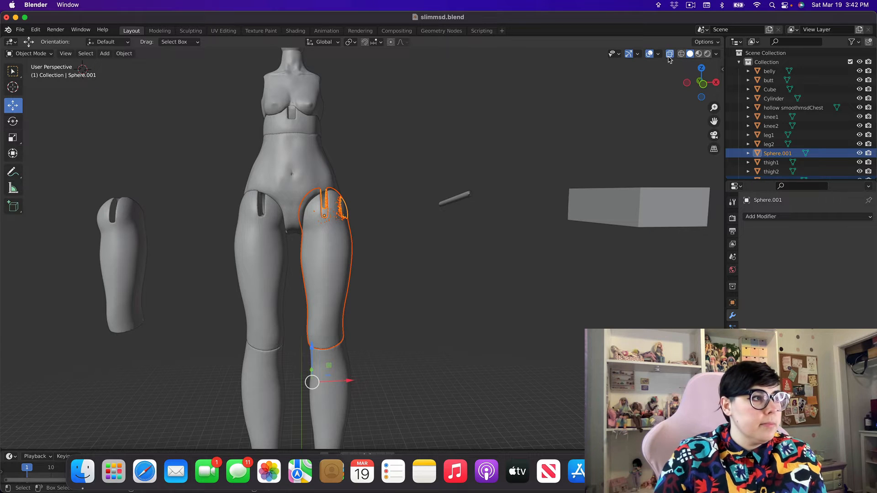
key(alt+z)
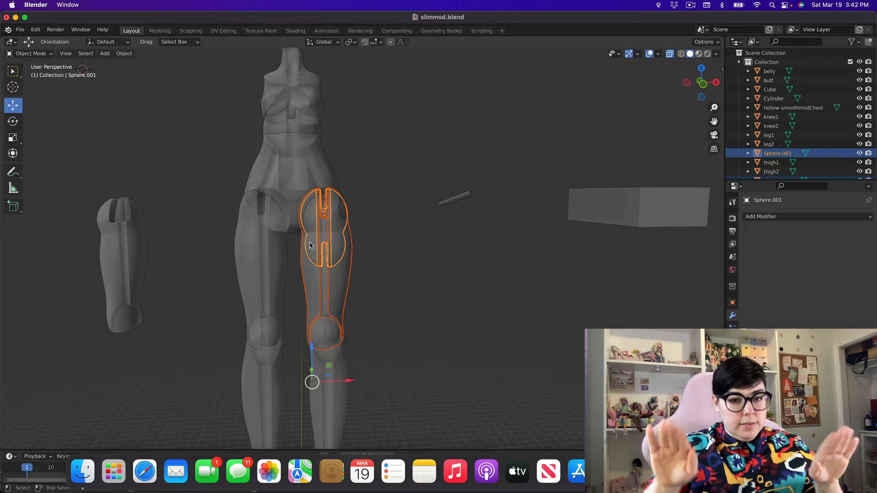
click(642, 213)
drag(630, 211, 323, 277)
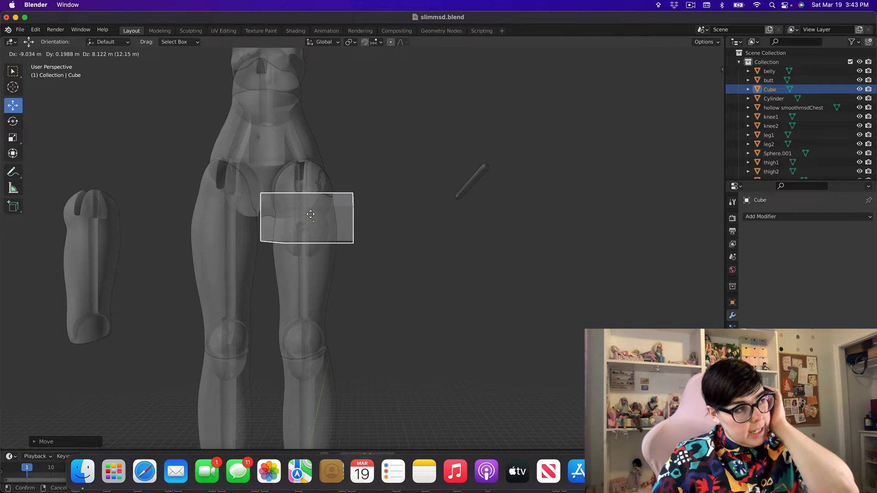
drag(310, 214, 311, 207)
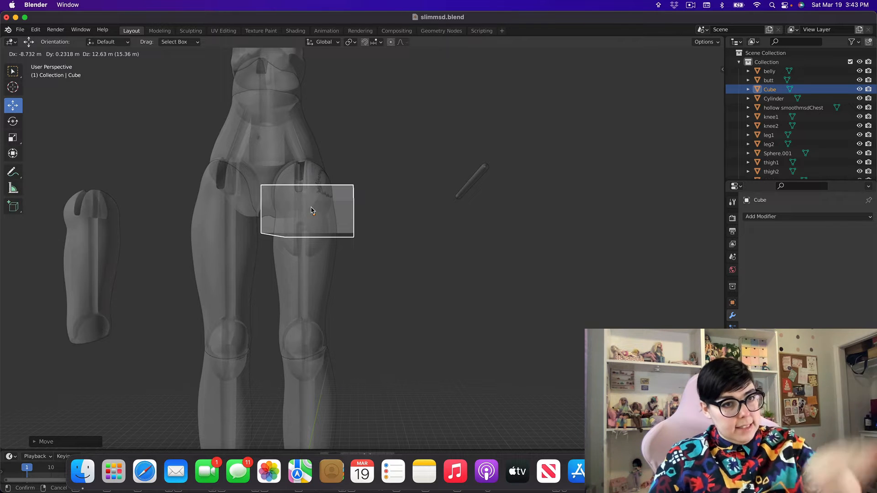
drag(310, 210, 312, 211)
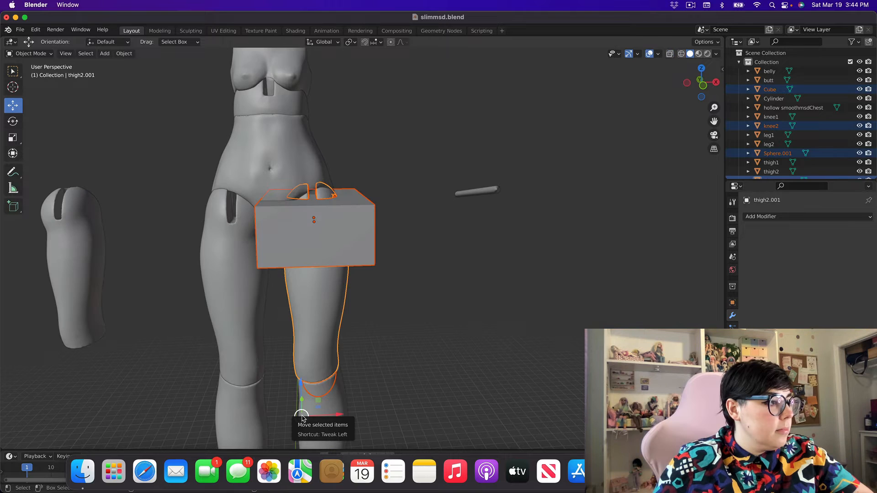
- Move the thigh copy, knee ball, double-ball joint and block together about 149 m out to the side of the doll
drag(302, 415, 565, 405)
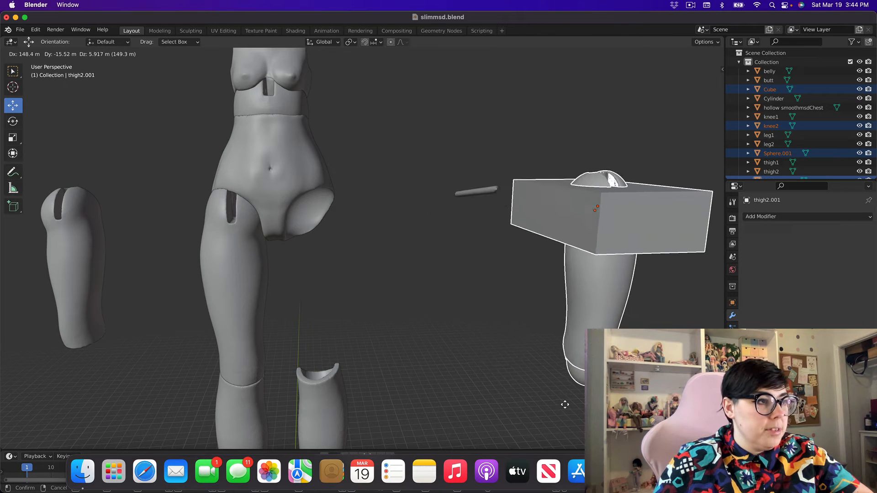
drag(467, 334, 467, 333)
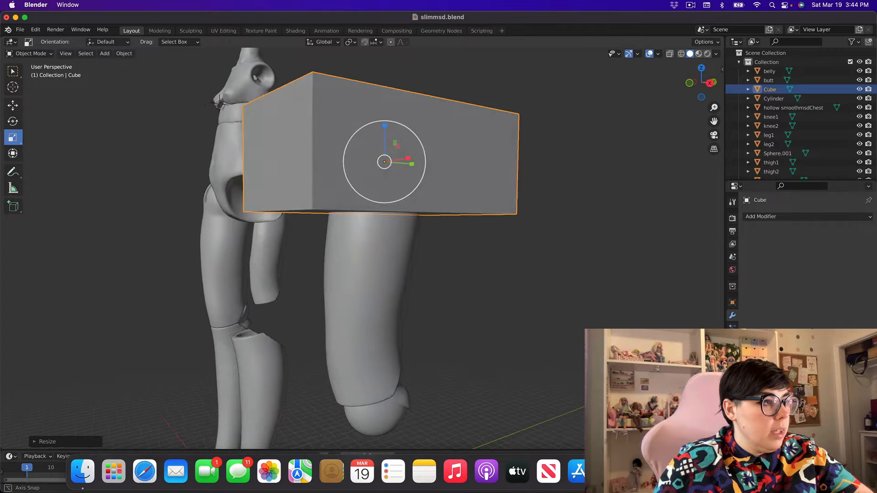
- Add a Boolean modifier set to Difference to the thigh copy and start picking its cutter object
middle_drag(503, 298, 566, 298)
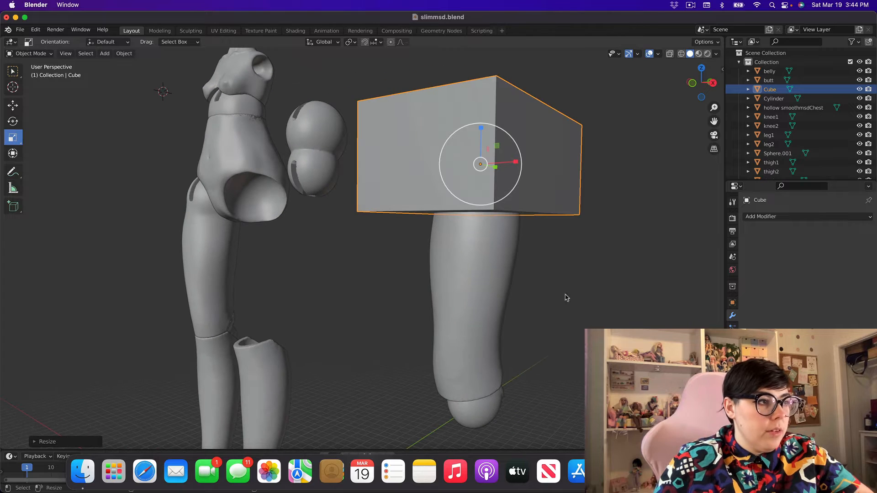
click(771, 179)
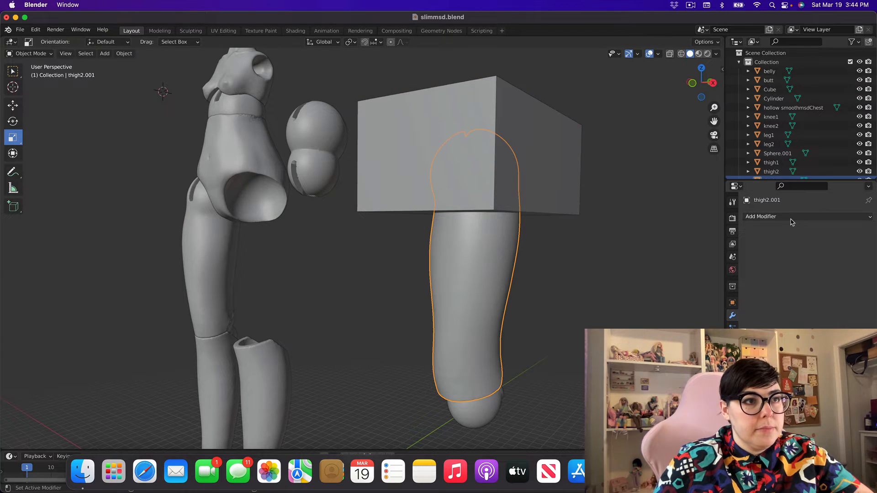
click(792, 217)
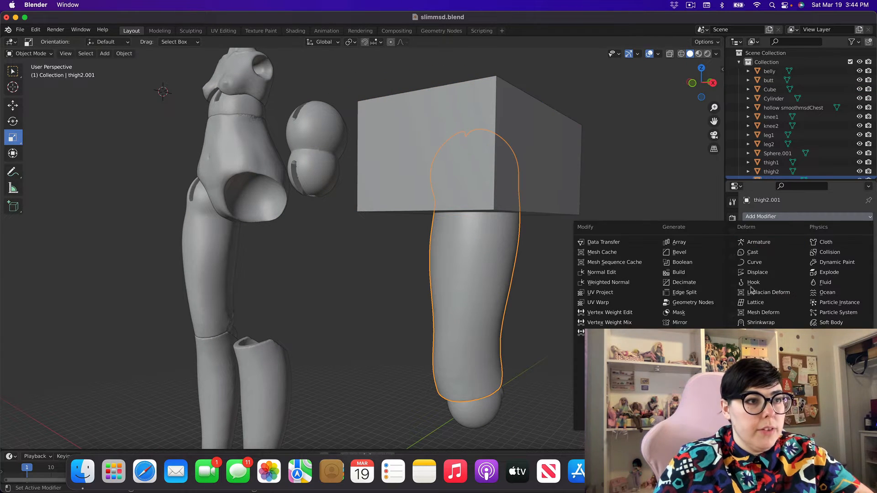
click(694, 265)
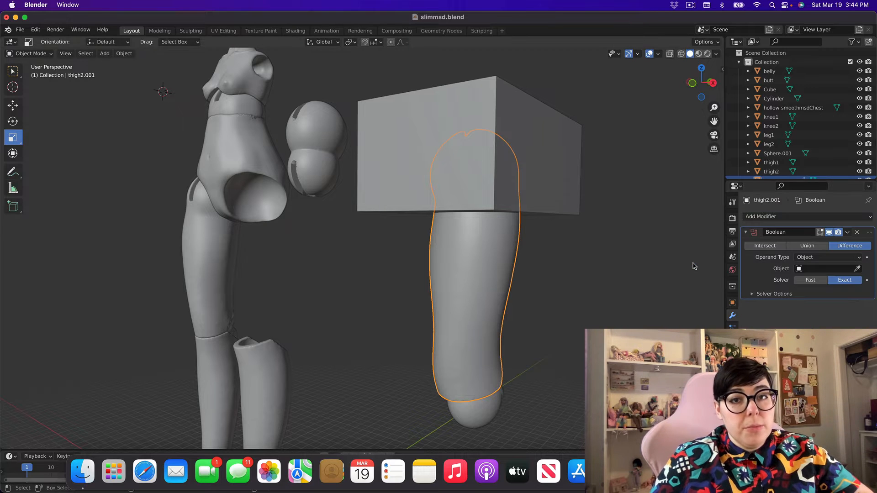
click(858, 270)
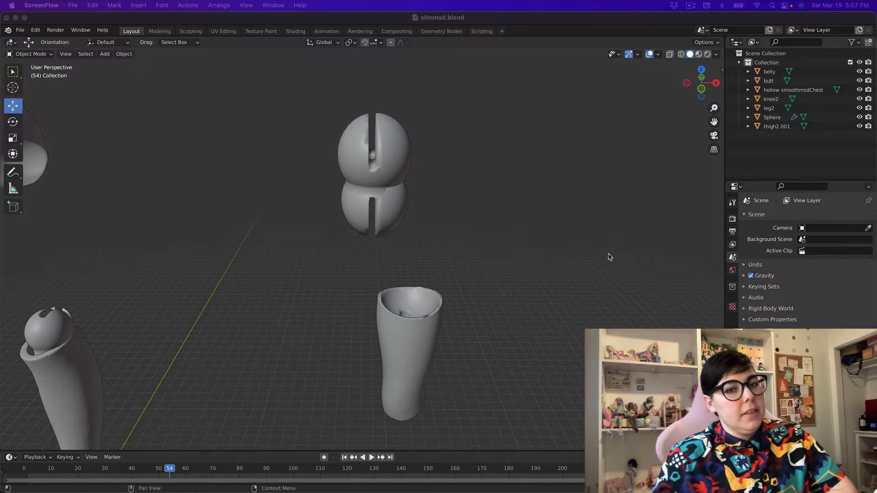
- Move the slotted double-ball joint from above the cut thigh to the doll's open hip socket
scroll(534, 310, up, 2)
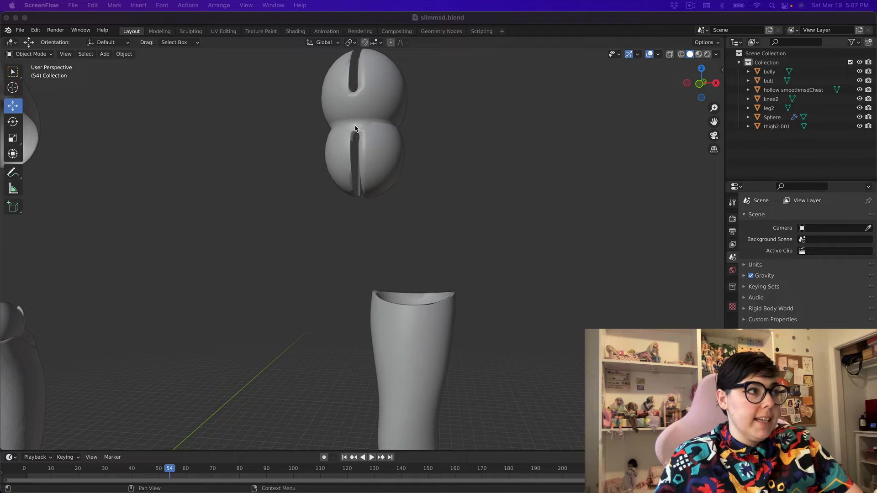
middle_drag(504, 285, 437, 289)
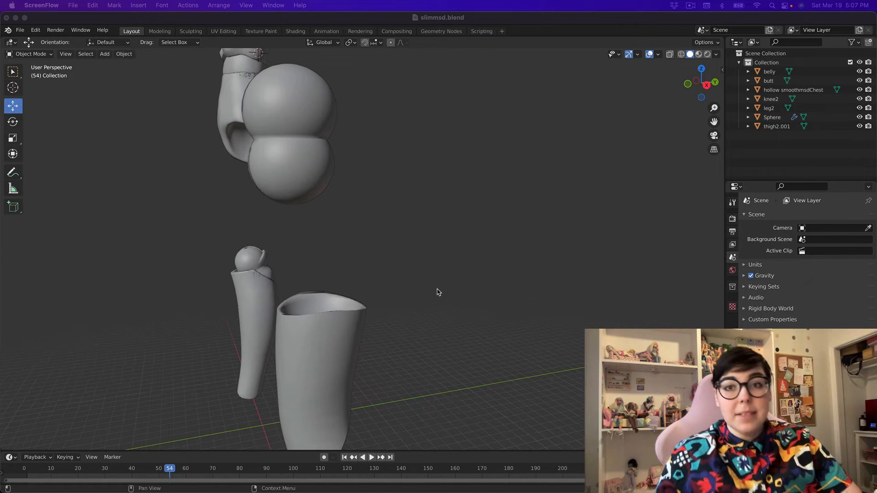
middle_drag(432, 237, 512, 233)
scroll(232, 205, down, 3)
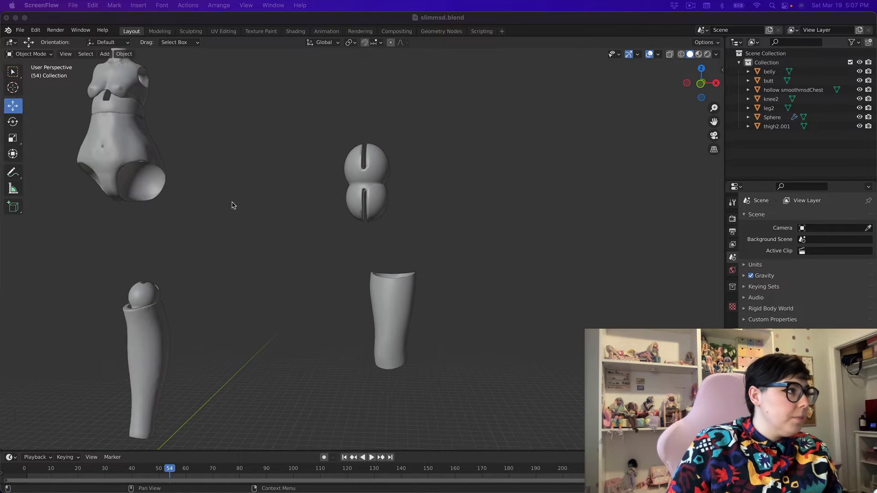
click(361, 179)
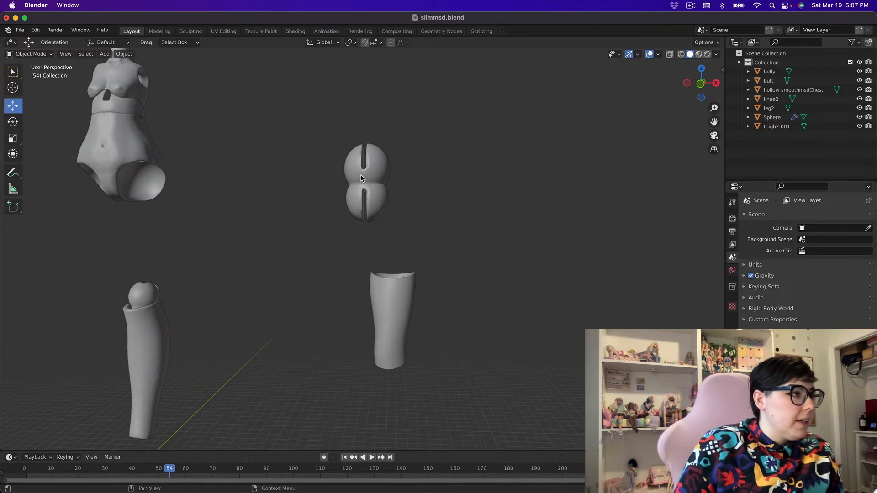
click(367, 199)
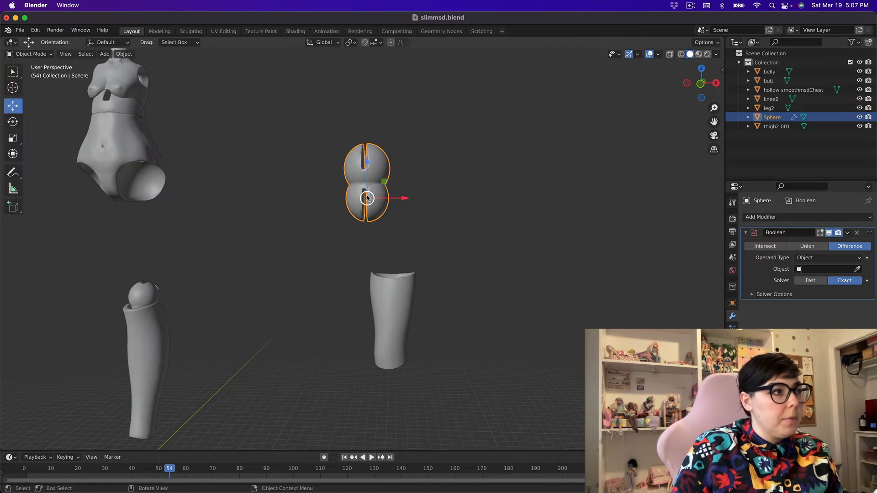
drag(366, 198, 150, 223)
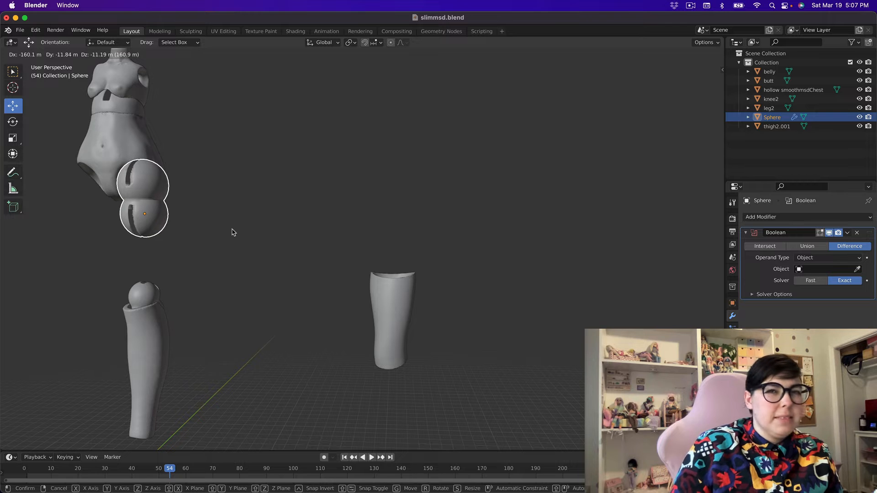
drag(233, 232, 237, 231)
- Align the double-ball joint front to back with the hip socket and move it sideways into the socket
middle_drag(237, 231, 174, 237)
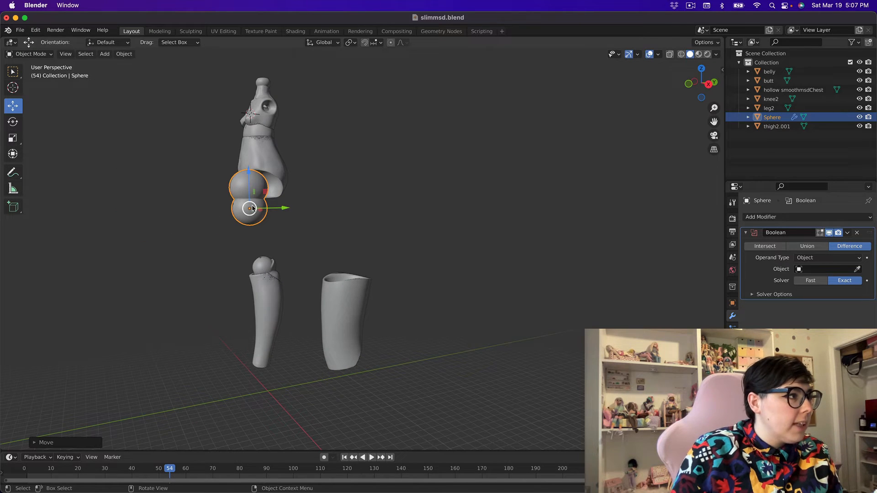
drag(252, 208, 344, 230)
scroll(390, 233, up, 5)
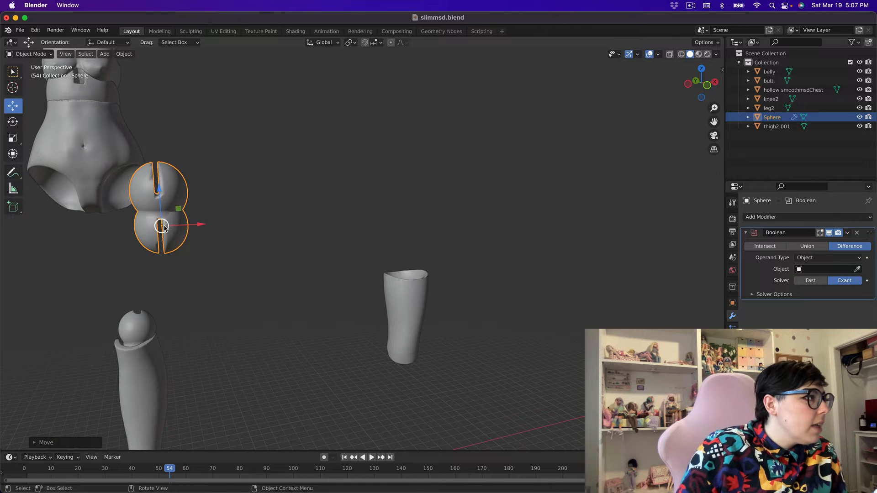
drag(162, 226, 137, 230)
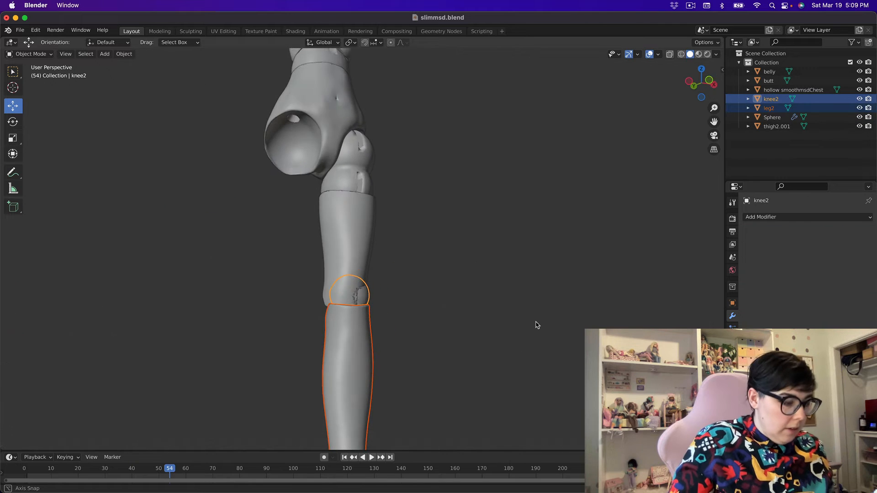
- Nudge the knee ball and lower leg together to line them up with the lower end of the thigh
middle_drag(537, 325, 402, 304)
scroll(366, 338, down, 1)
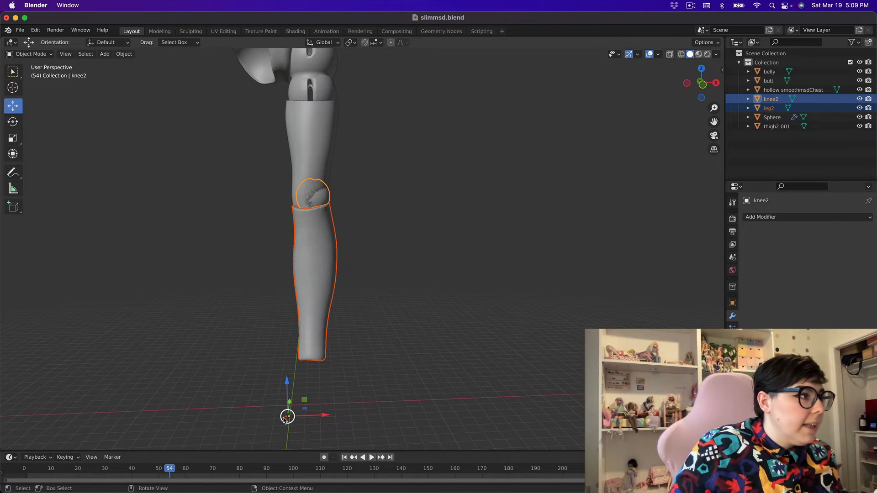
drag(286, 418, 291, 420)
drag(409, 321, 411, 315)
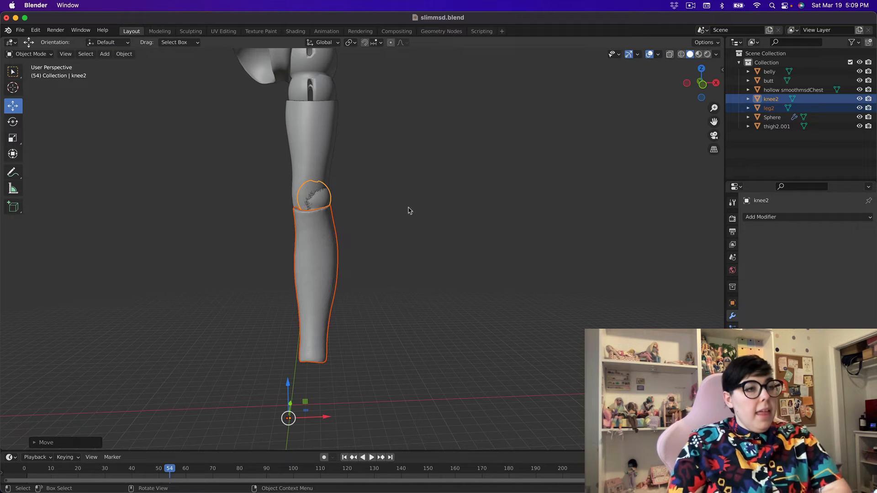
click(423, 246)
- Select the double-ball joint, thigh, knee ball and lower leg together and shift the whole leg slightly to align it under the hip
middle_drag(411, 147, 353, 215)
scroll(438, 203, down, 6)
scroll(442, 229, up, 2)
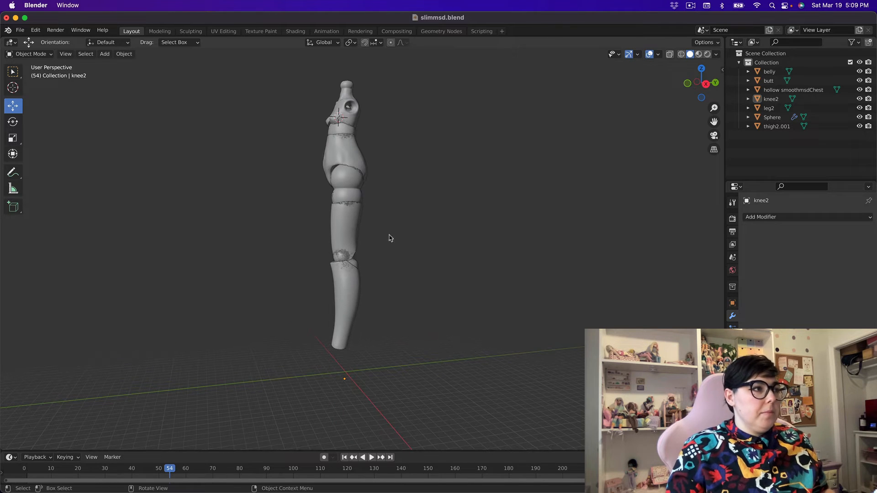
middle_drag(387, 286, 378, 324)
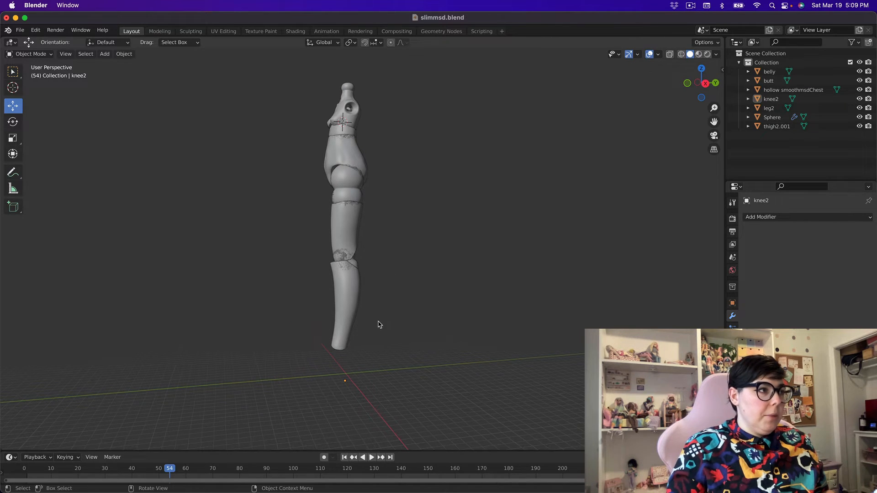
drag(378, 325, 351, 199)
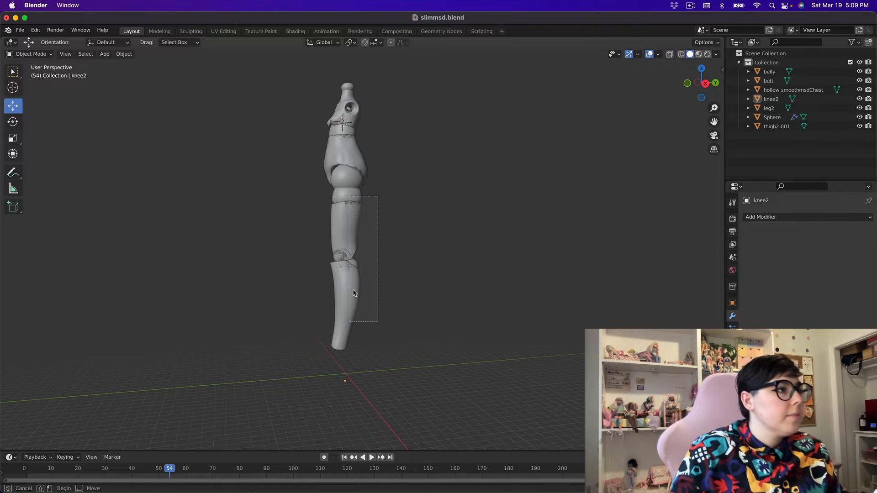
drag(354, 293, 354, 293)
key(g)
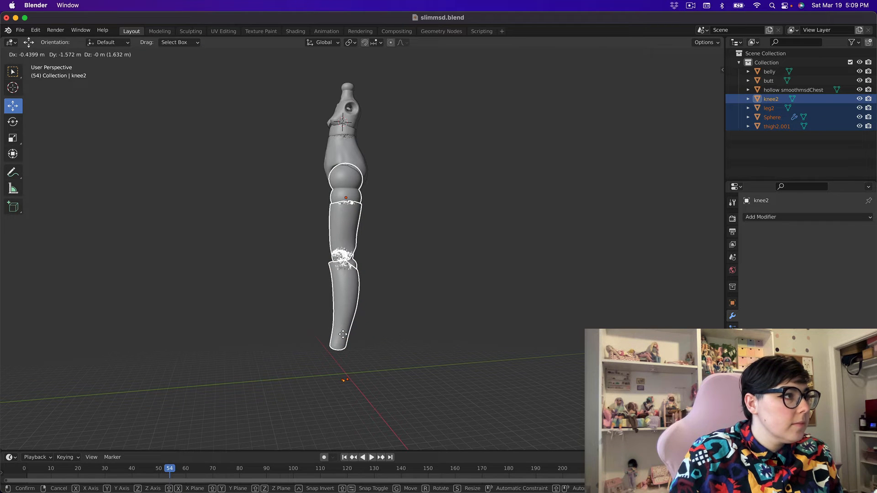
click(428, 322)
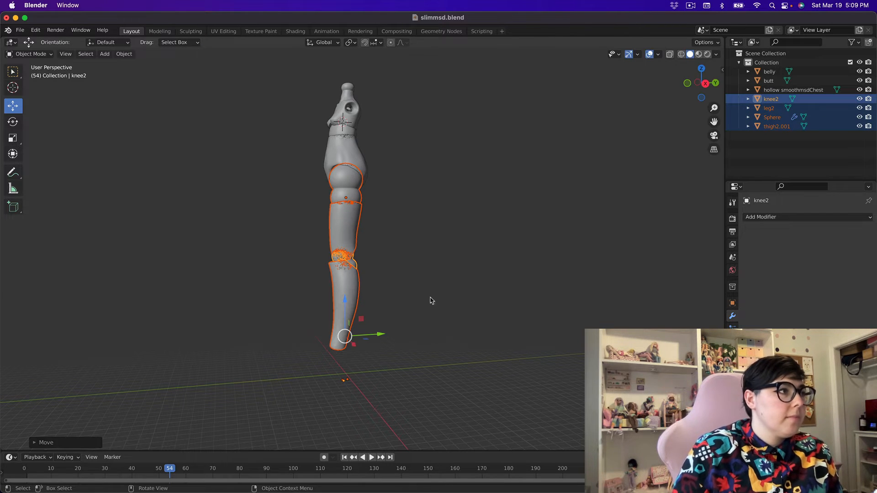
click(432, 292)
- Move the knee ball and lower leg together slightly sideways and down, checking from behind, to centre them under the thigh
middle_drag(441, 301, 402, 300)
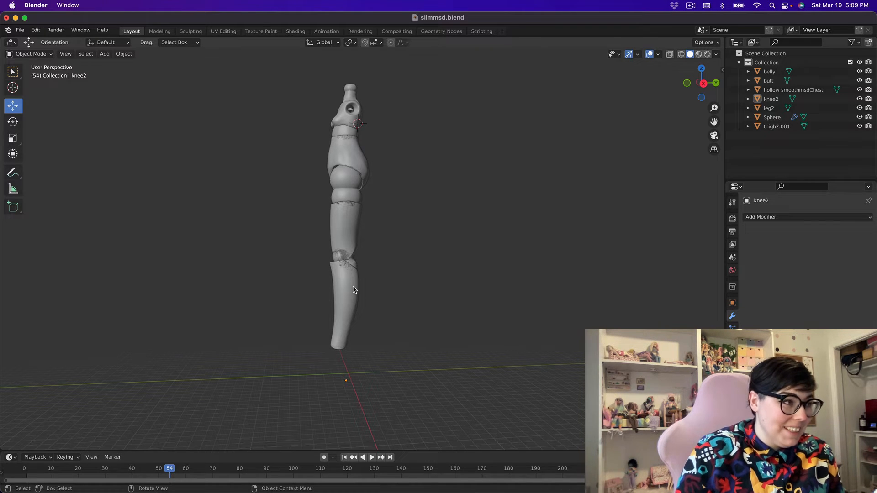
middle_drag(411, 296, 349, 297)
scroll(349, 288, up, 3)
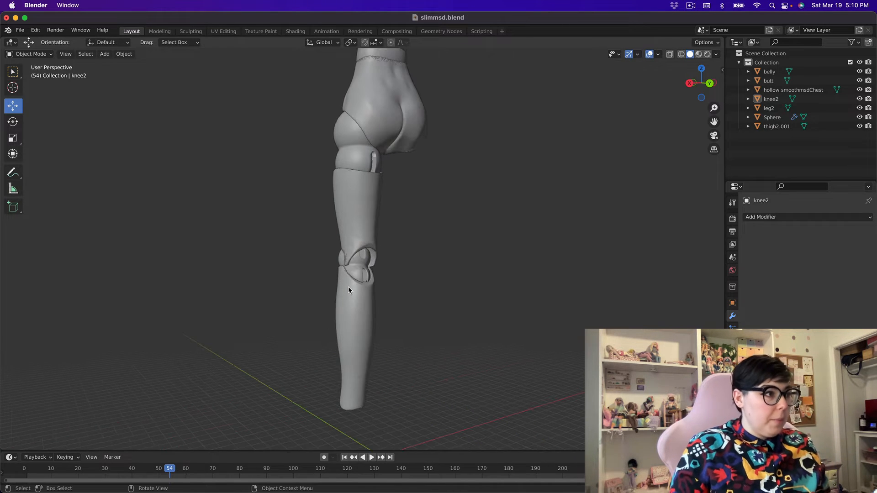
middle_drag(528, 337, 353, 408)
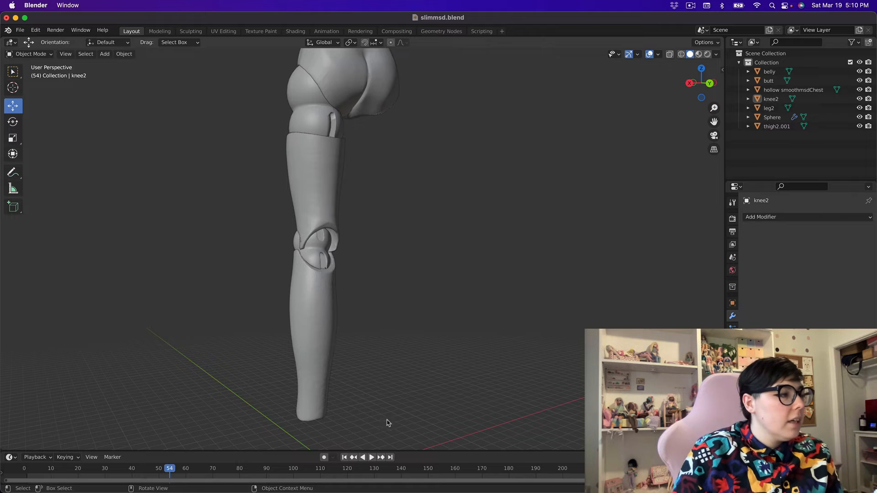
drag(383, 422, 322, 261)
middle_drag(393, 320, 392, 415)
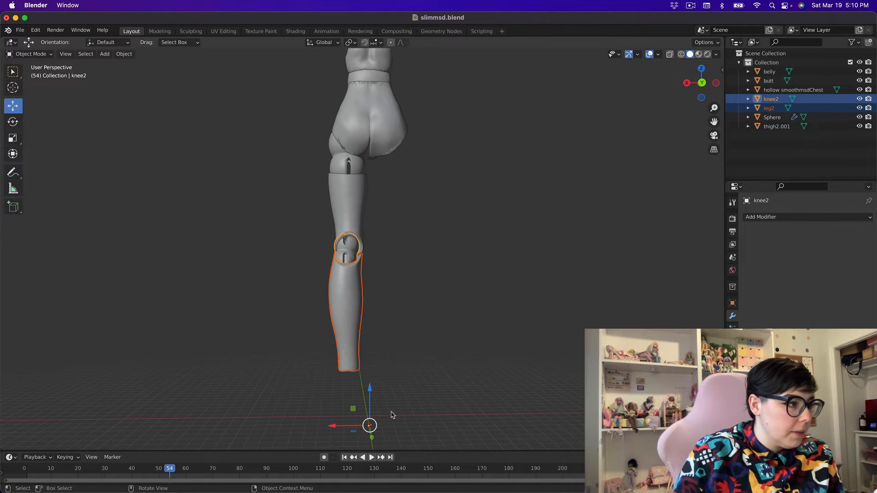
drag(369, 425, 374, 432)
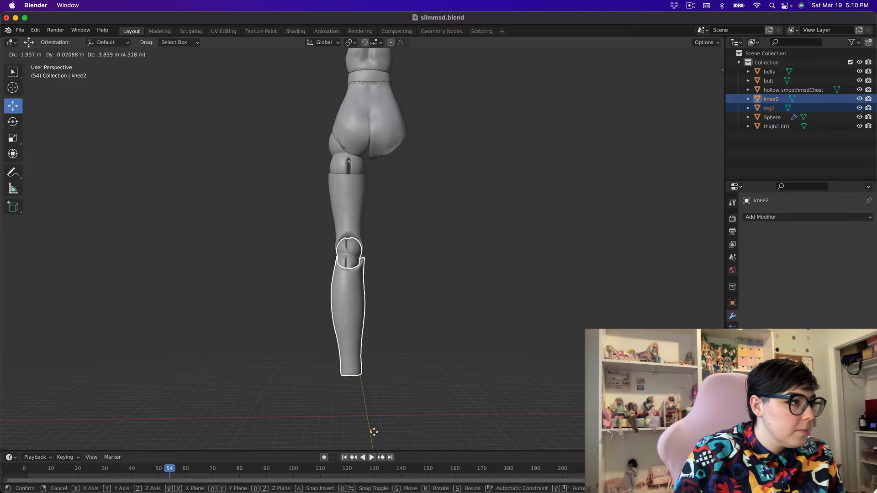
- Adjust the knee ball and lower leg from the side so they meet the lower end of the thigh front to back
scroll(495, 362, right, 5)
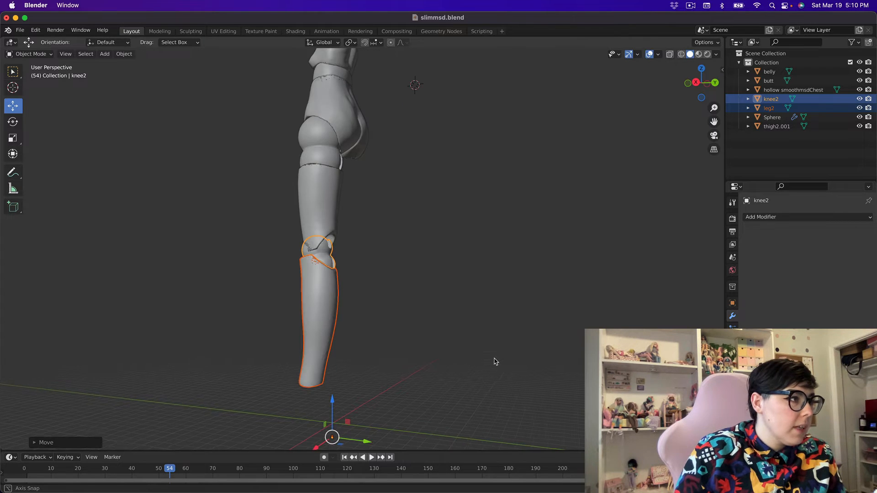
drag(329, 436, 340, 426)
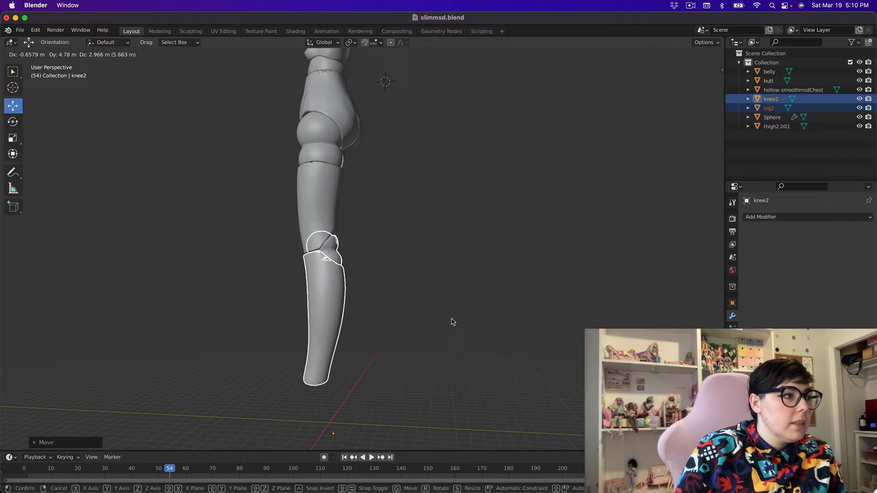
click(385, 354)
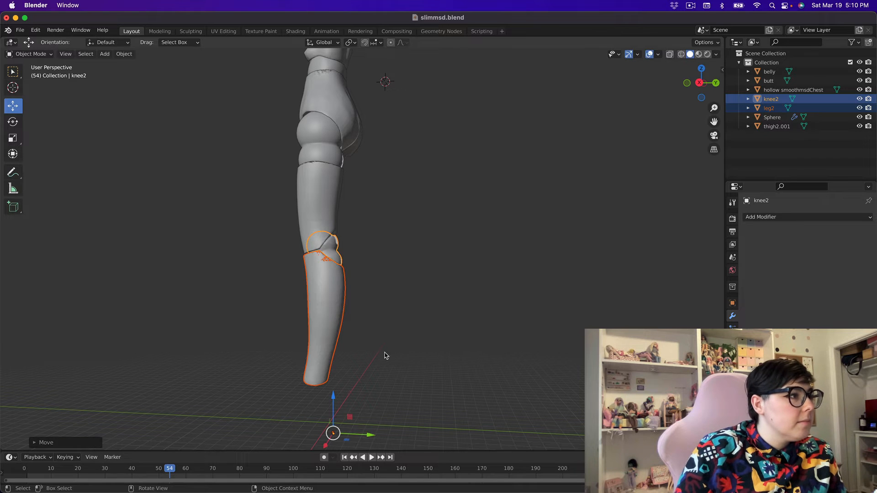
click(443, 346)
- Move the knee ball out of the leg to the empty space behind it, leaving the gap between thigh and lower leg clear
middle_drag(436, 354, 564, 354)
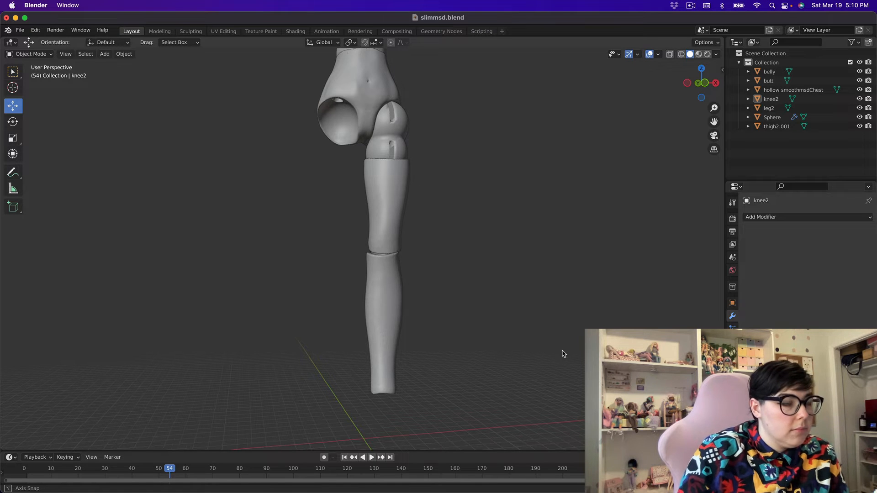
middle_drag(564, 354, 564, 355)
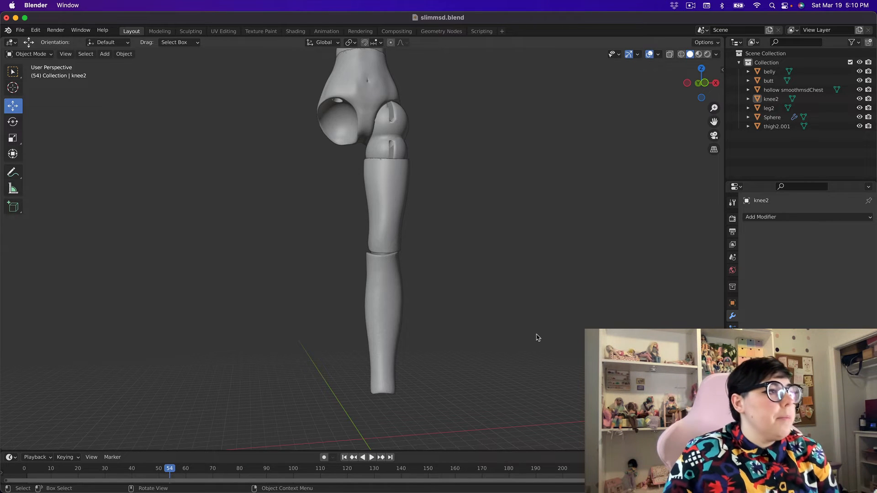
middle_drag(537, 337, 368, 308)
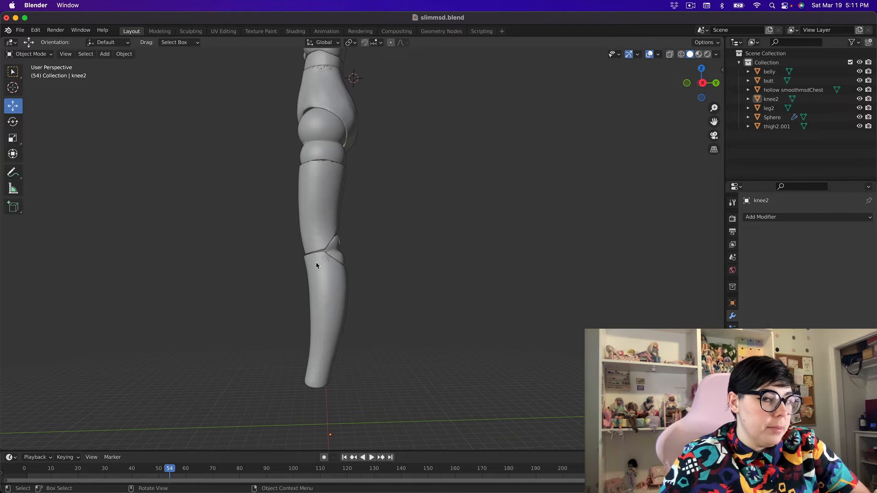
click(335, 255)
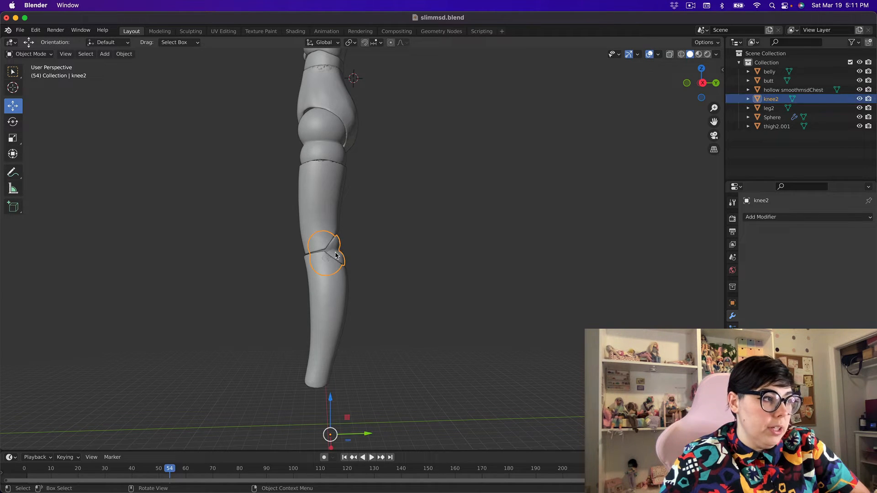
drag(330, 433, 595, 364)
click(340, 347)
scroll(342, 347, up, 3)
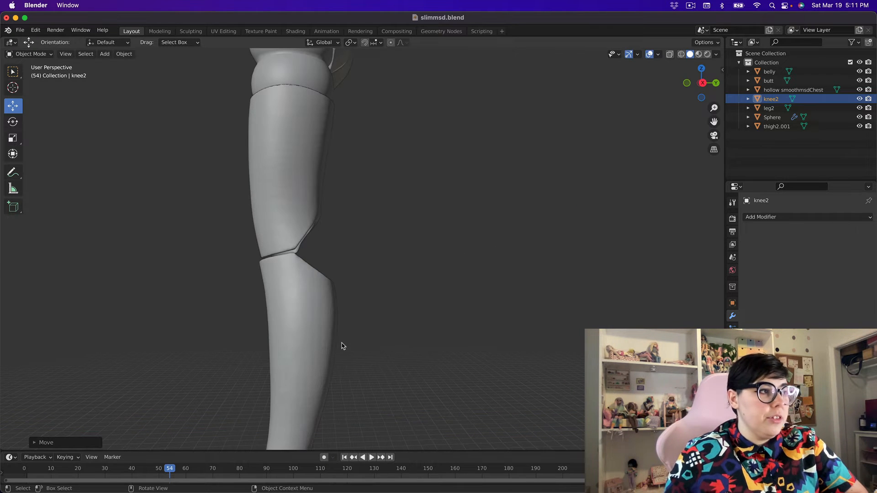
- Duplicate the lower leg and place the copy folded upward behind the knee to test the bend
click(343, 355)
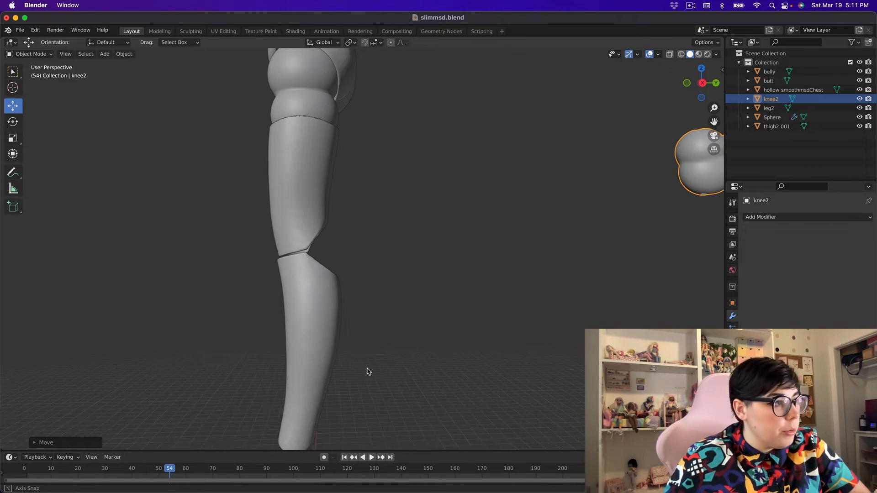
scroll(366, 370, down, 2)
key(shift+d)
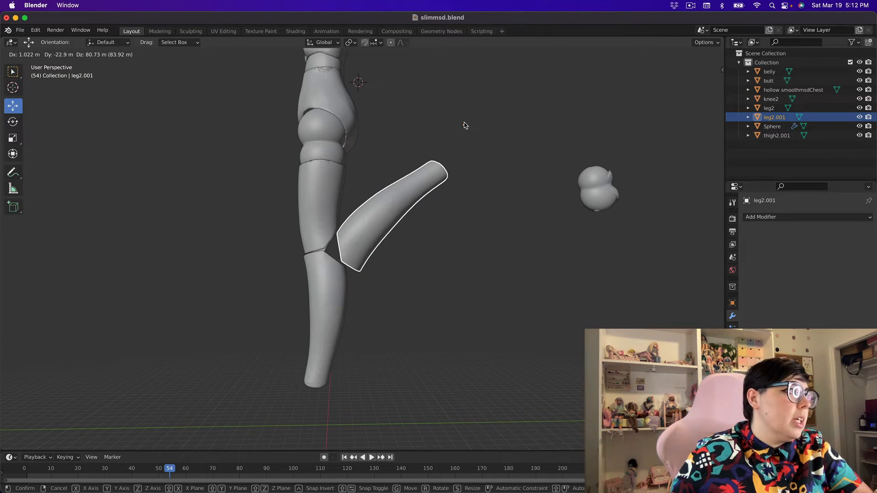
click(464, 126)
- Rotate the lower-leg copy more upright and move it alongside the back of the thigh to simulate a fully bent knee
click(13, 121)
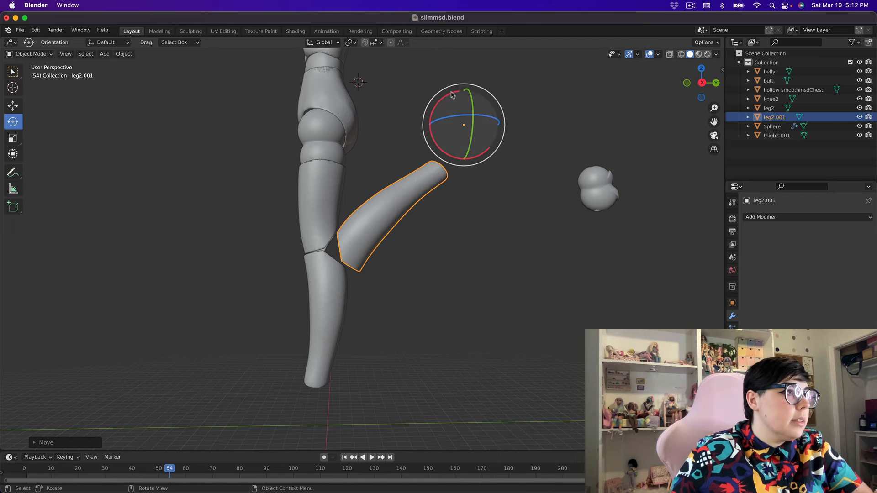
drag(452, 95, 354, 210)
click(13, 106)
click(354, 209)
scroll(334, 227, up, 5)
mouse_move(494, 285)
middle_down()
mouse_move(517, 295)
mouse_move(499, 294)
middle_up()
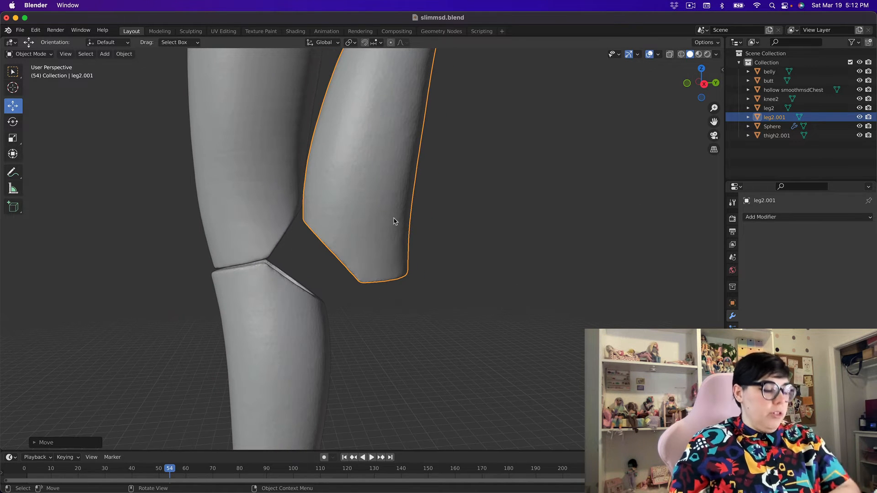
- Shift the lower-leg copy closer to the back of the thigh so their surfaces nearly touch
scroll(455, 204, down, 8)
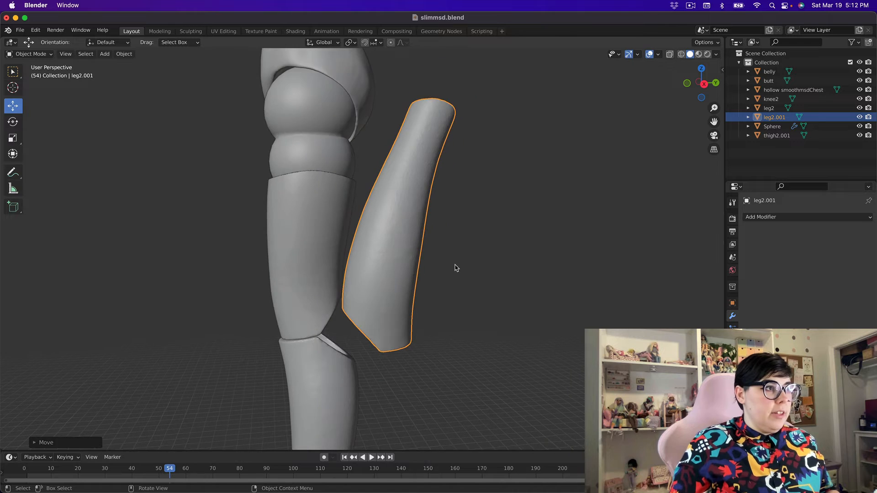
scroll(455, 268, down, 1)
key(g)
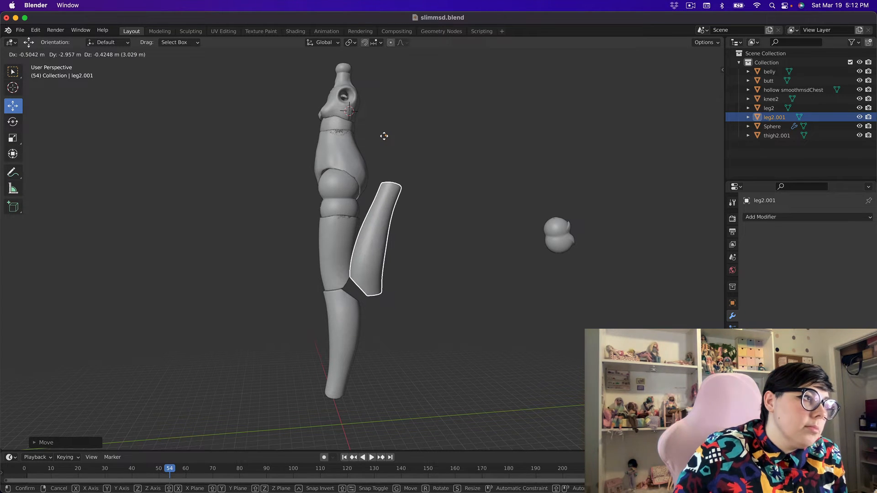
click(385, 137)
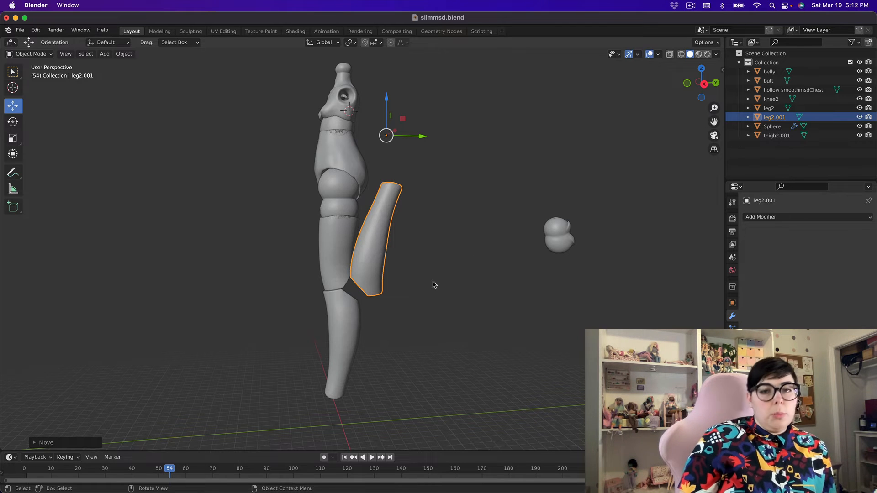
- In Sculpt Mode, push in the calf of the lower-leg copy where it faces the thigh, using Elastic Deform with a 246 px radius
scroll(367, 300, up, 5)
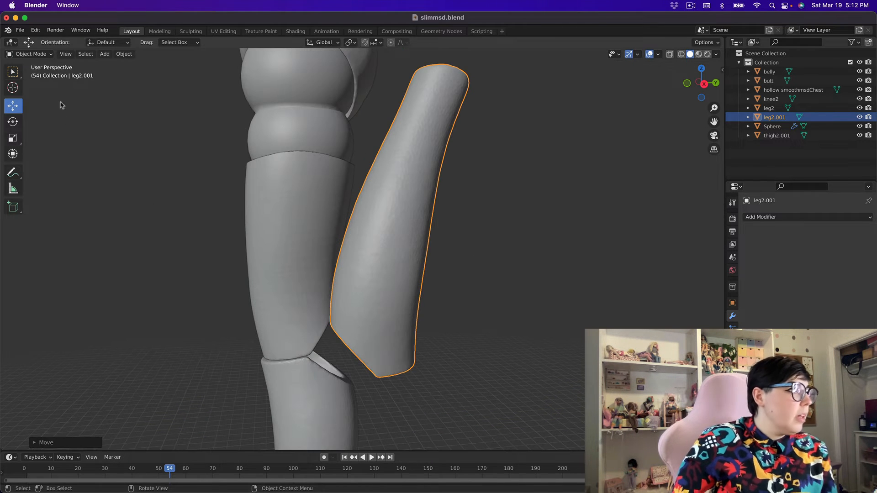
click(28, 54)
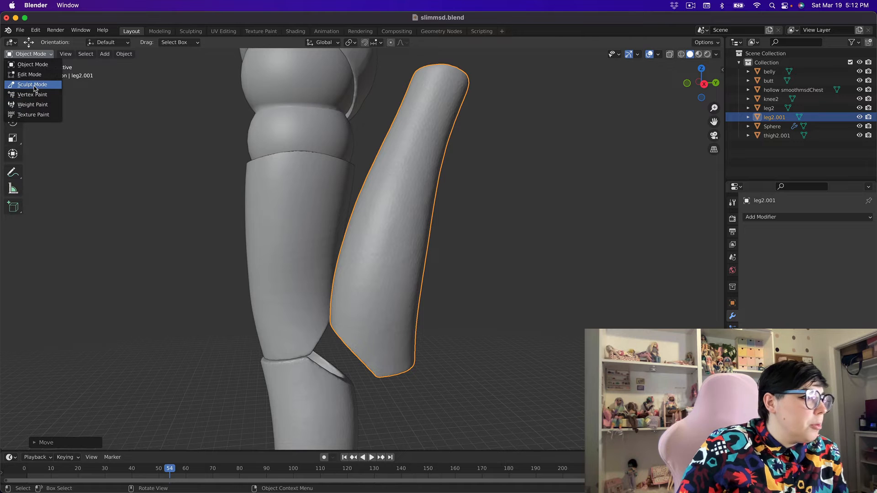
click(32, 85)
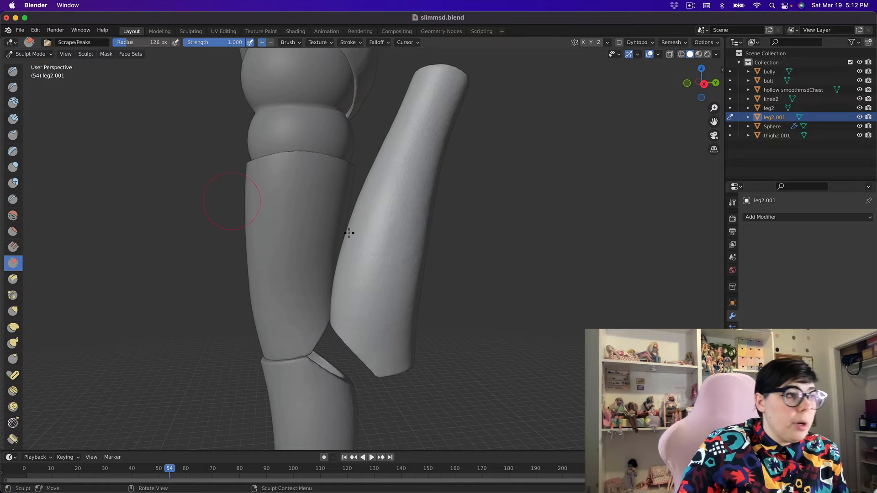
click(14, 327)
drag(150, 42, 191, 42)
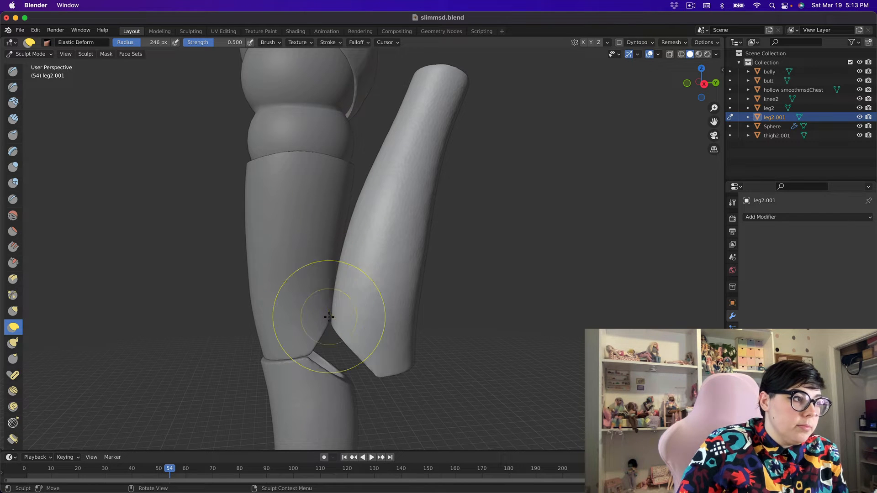
drag(337, 323, 346, 325)
mouse_move(348, 246)
mouse_down()
mouse_move(366, 255)
mouse_move(357, 254)
mouse_move(341, 324)
mouse_move(349, 313)
mouse_up()
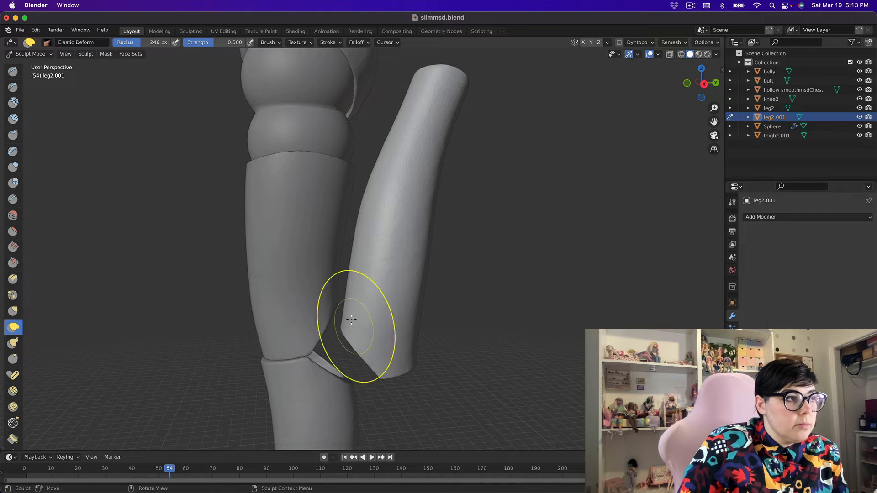
drag(368, 186, 375, 194)
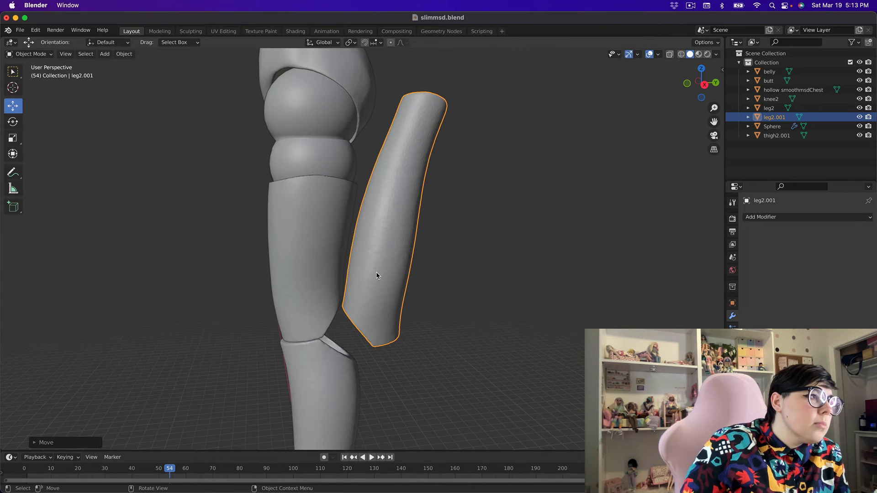
- Nudge the reshaped lower-leg copy against the back of the thigh in Object Mode and check the fit around the knee
scroll(372, 276, down, 2)
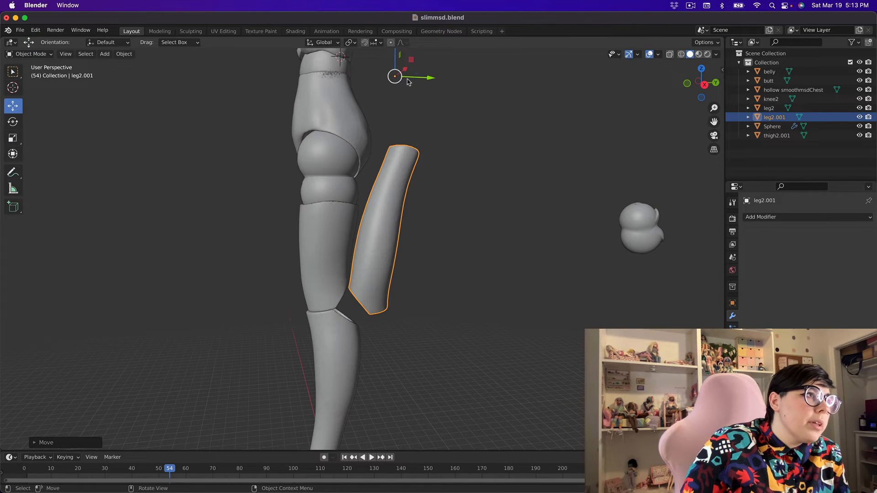
drag(395, 75, 393, 71)
scroll(367, 296, up, 5)
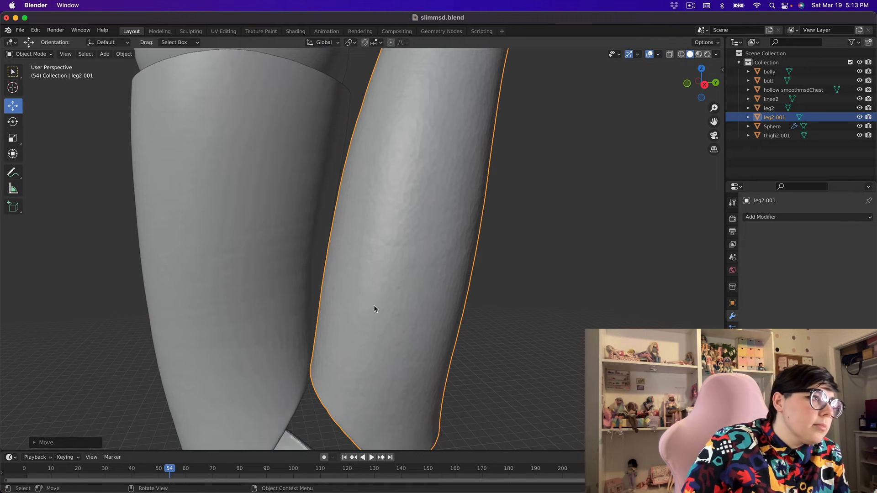
scroll(380, 311, down, 3)
middle_drag(387, 315, 373, 352)
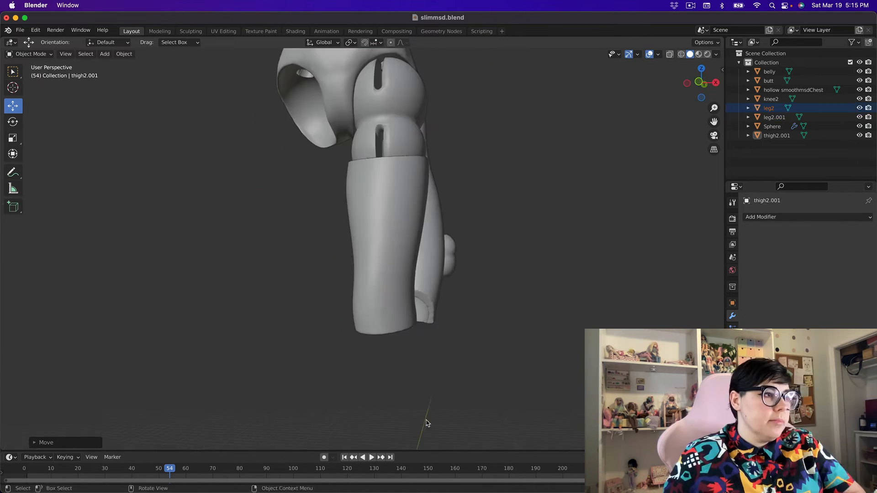
middle_drag(427, 420, 383, 184)
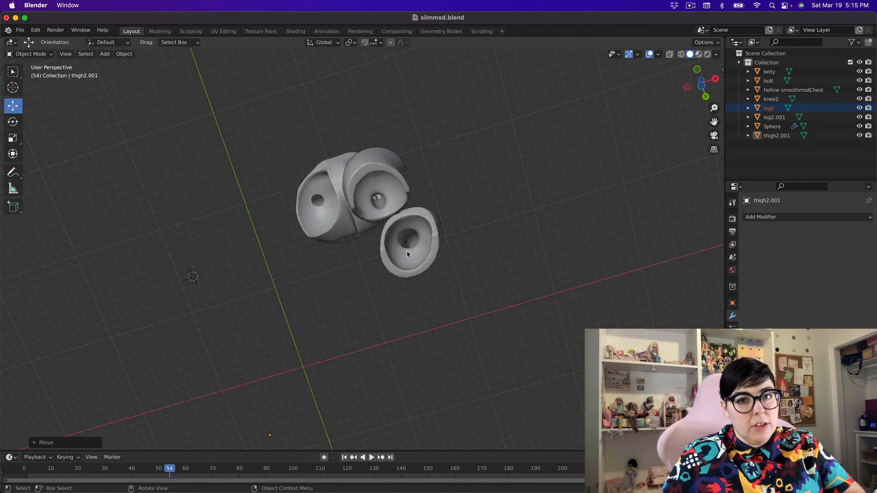
click(104, 54)
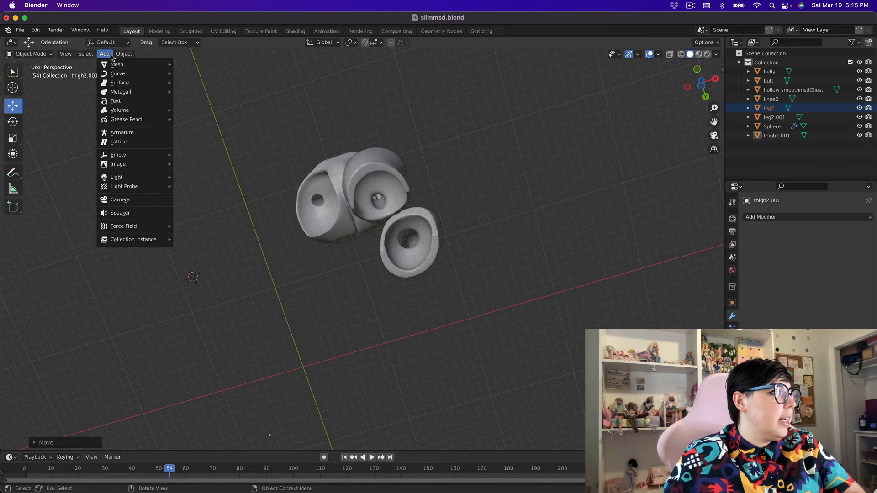
mouse_move(118, 66)
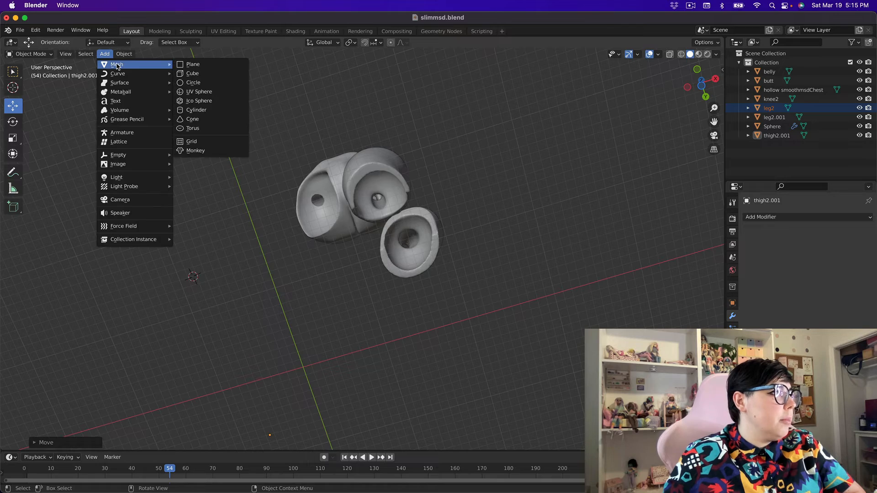
click(203, 75)
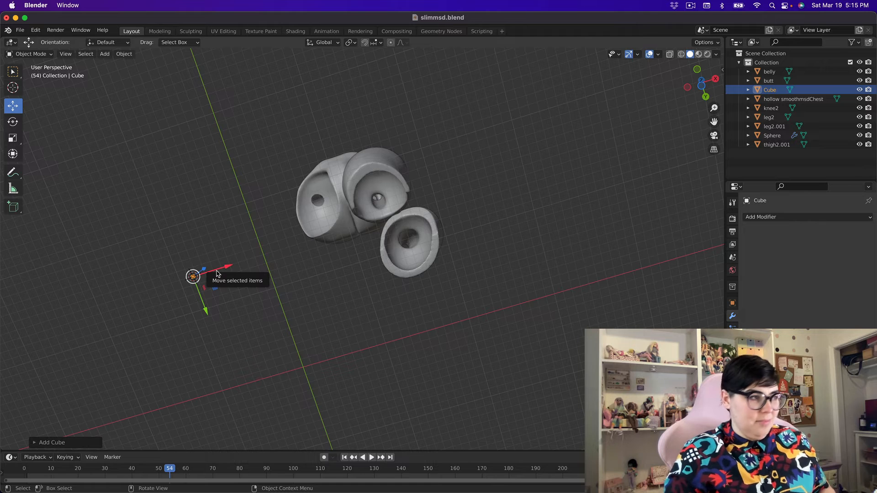
right_click(194, 277)
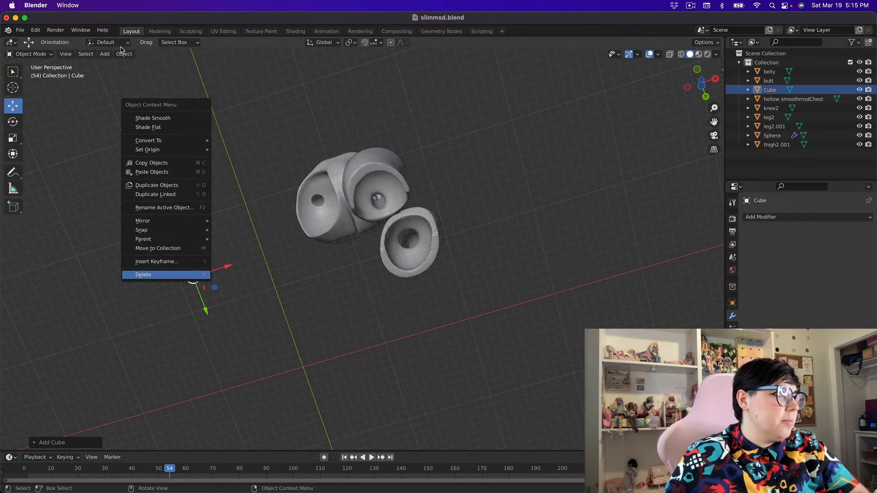
key(x)
- Add a UV sphere and move it into the knee opening at the lower end of the thigh
click(105, 54)
mouse_move(122, 65)
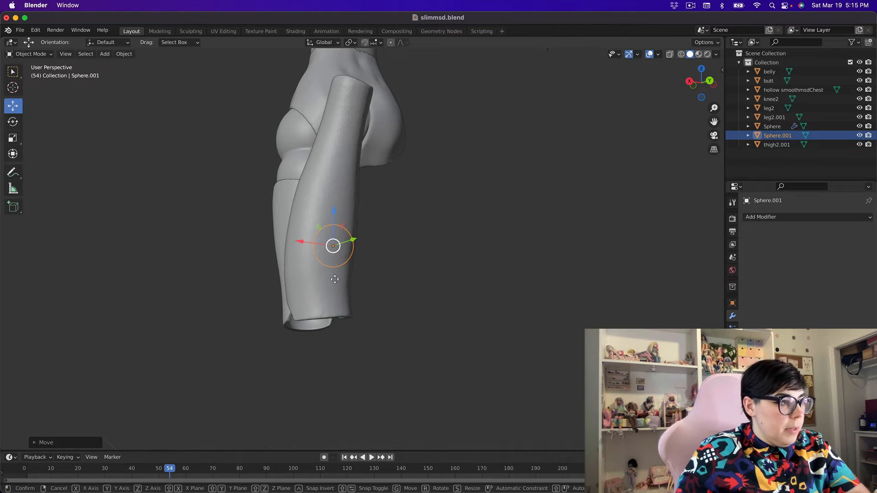
key(g)
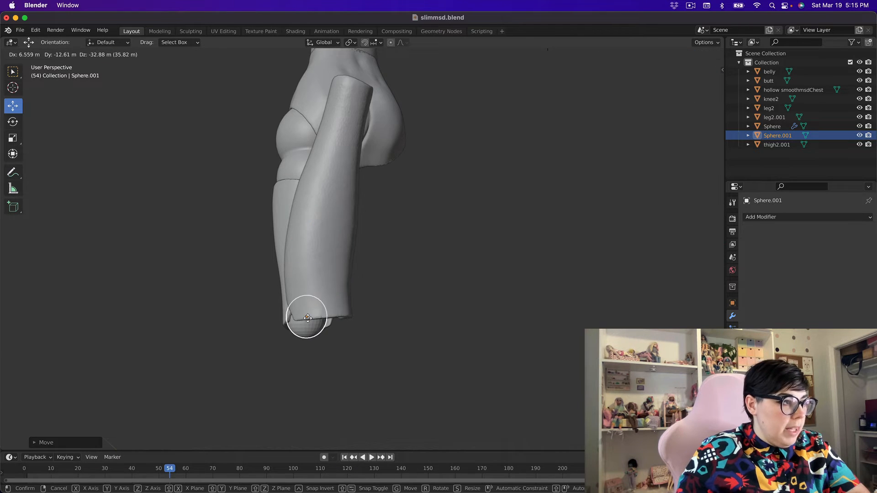
click(345, 407)
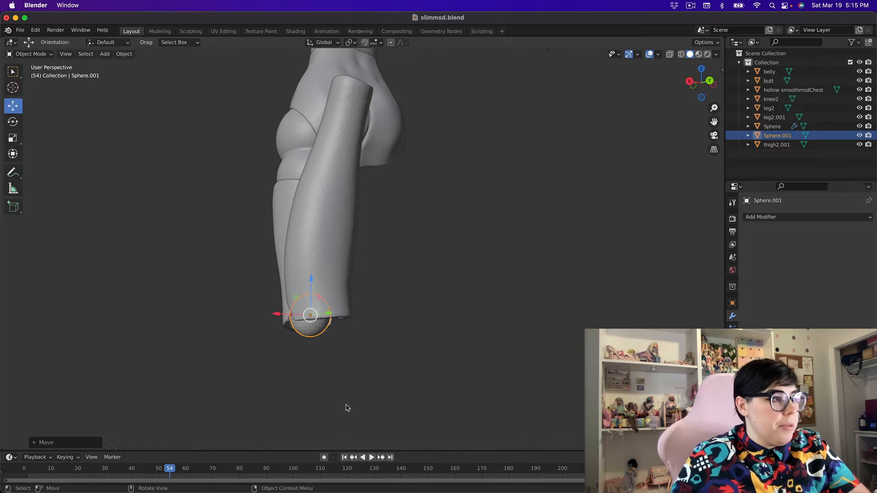
- Elongate the knee sphere into an upright oval and fit it inside the thigh's lower opening, using X-ray display
middle_drag(345, 406, 429, 373)
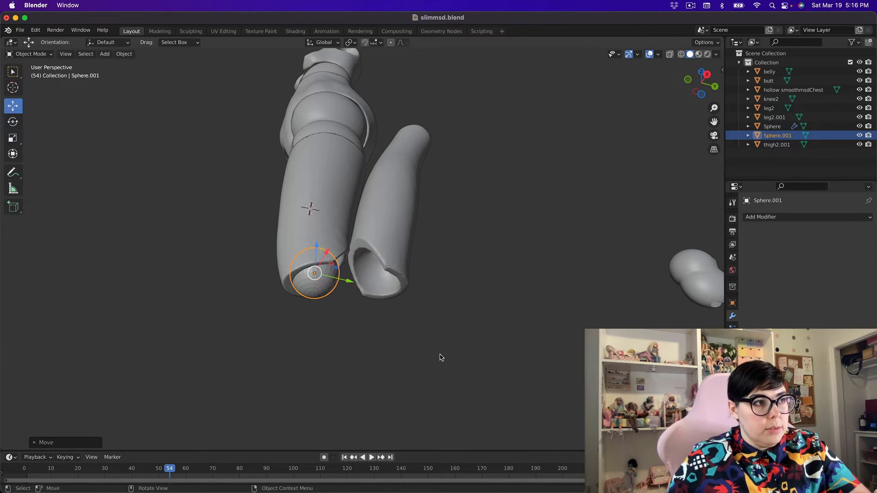
middle_drag(358, 354, 284, 362)
key(Tab)
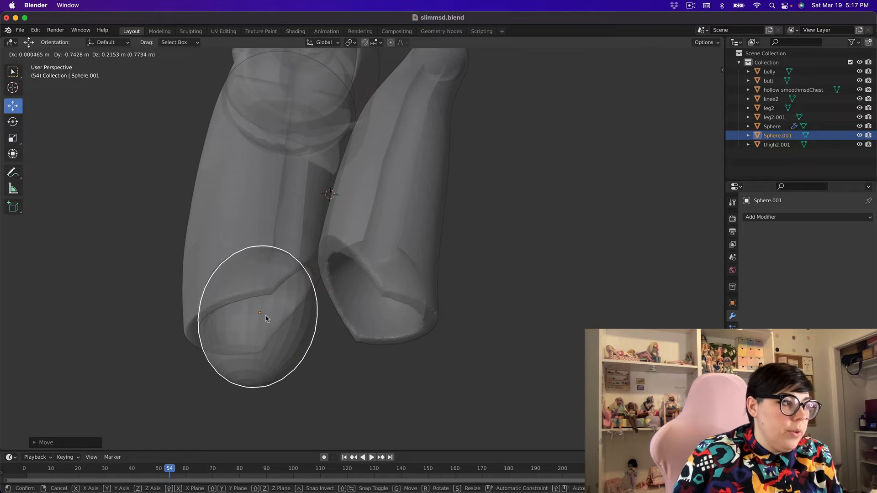
click(364, 338)
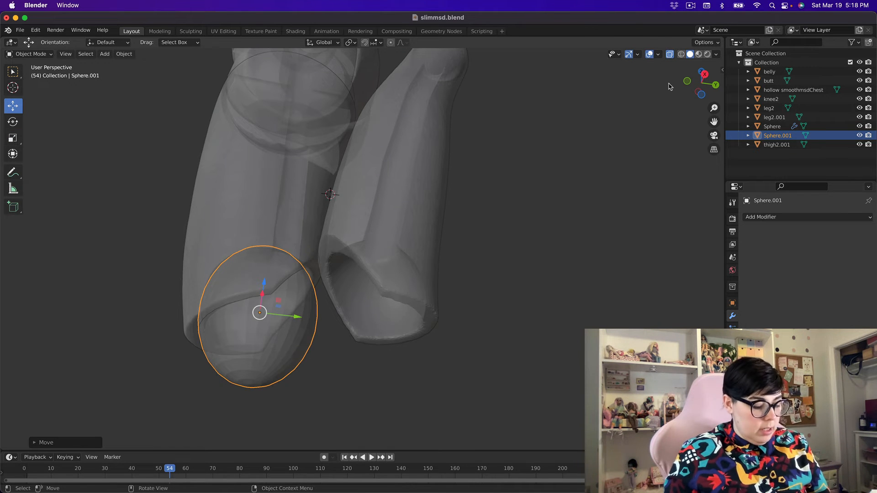
- Duplicate the oval knee sphere and place the duplicate in the knee end of the lower-leg copy
key(ctrl+c)
key(ctrl+v)
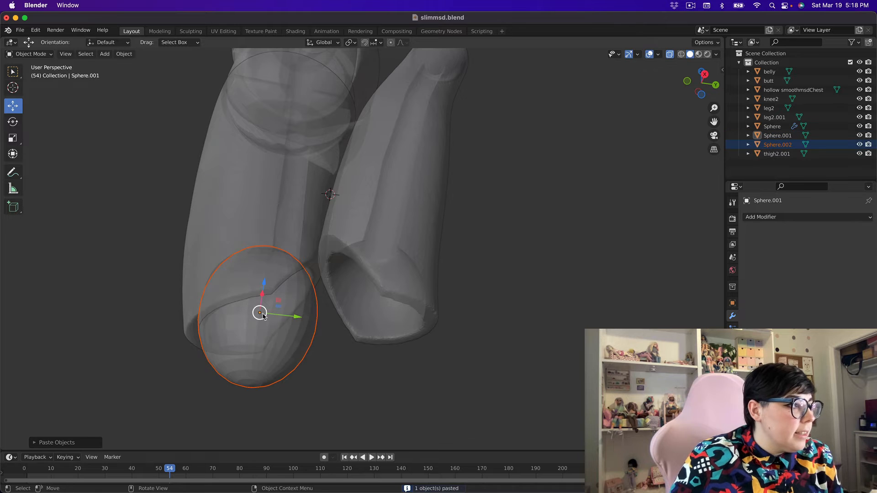
key(g)
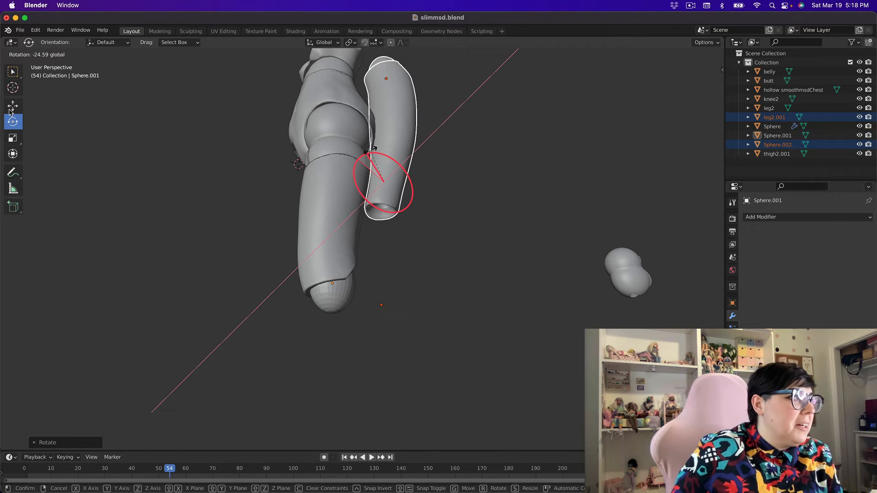
- Move the lower-leg copy together with its sphere directly beneath the thigh so the two knee spheres overlap in a straight leg
click(11, 109)
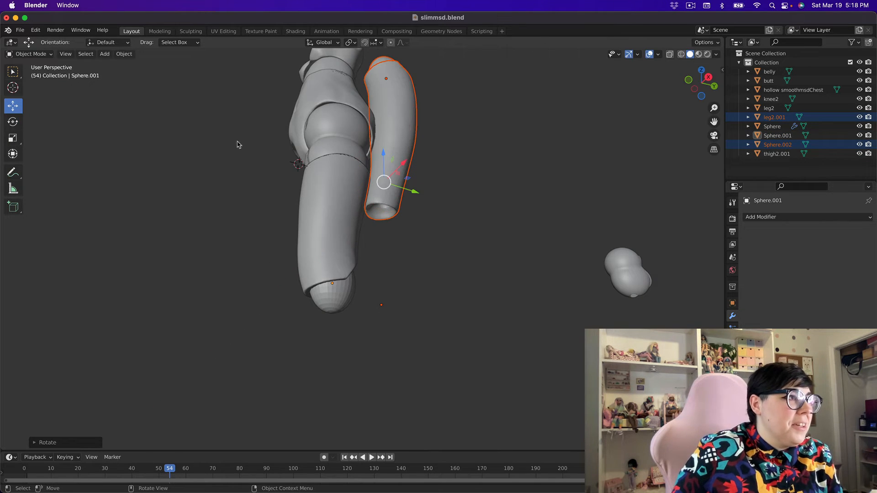
drag(384, 182, 336, 423)
drag(459, 369, 441, 382)
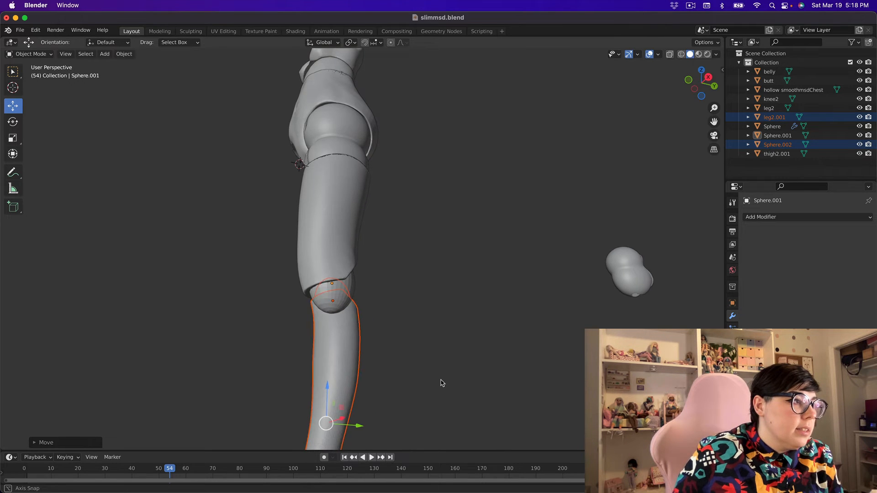
middle_drag(440, 382, 407, 378)
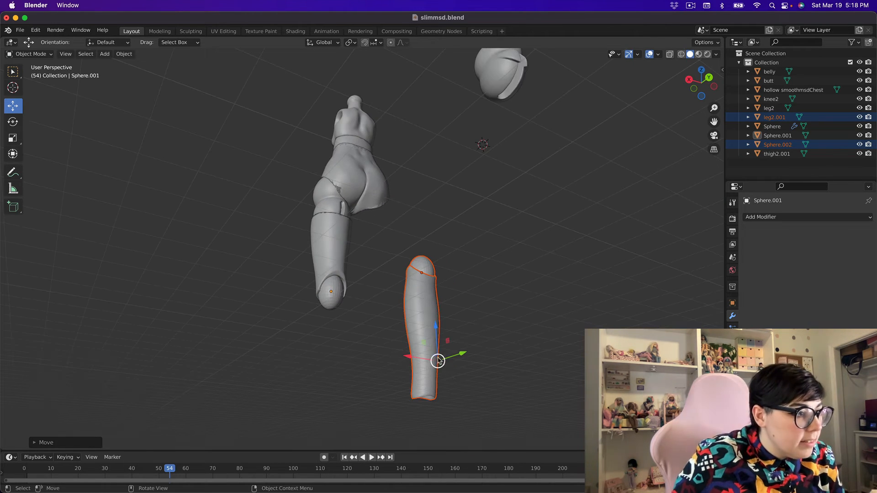
key(g)
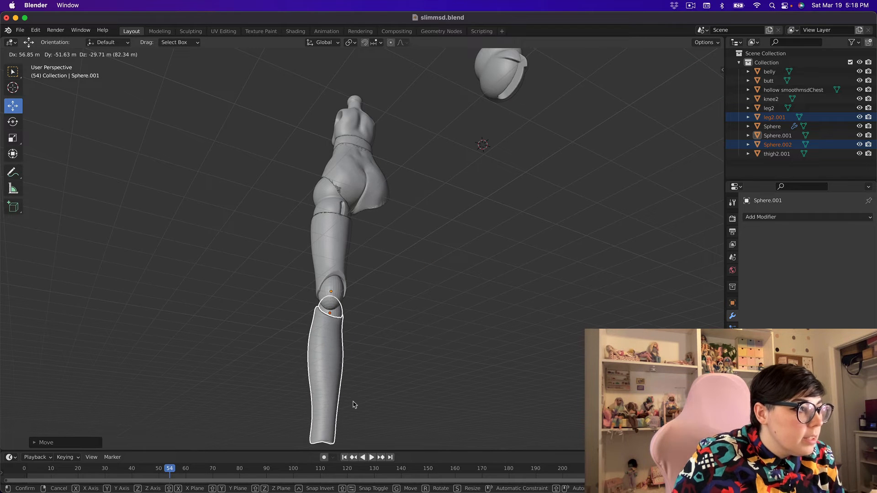
click(396, 391)
middle_drag(395, 390, 480, 406)
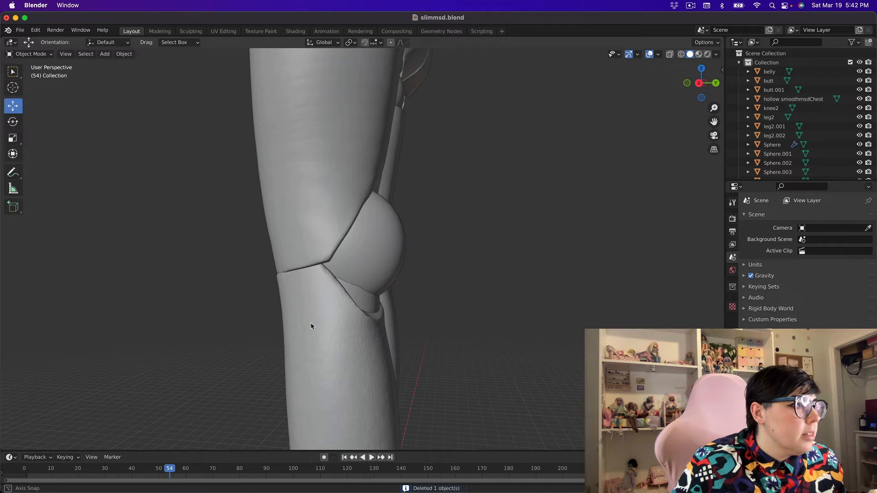
- In X-ray display, narrow the upper knee sphere along Y so it bulges less behind the knee, and check it from several sides
middle_drag(311, 326, 309, 273)
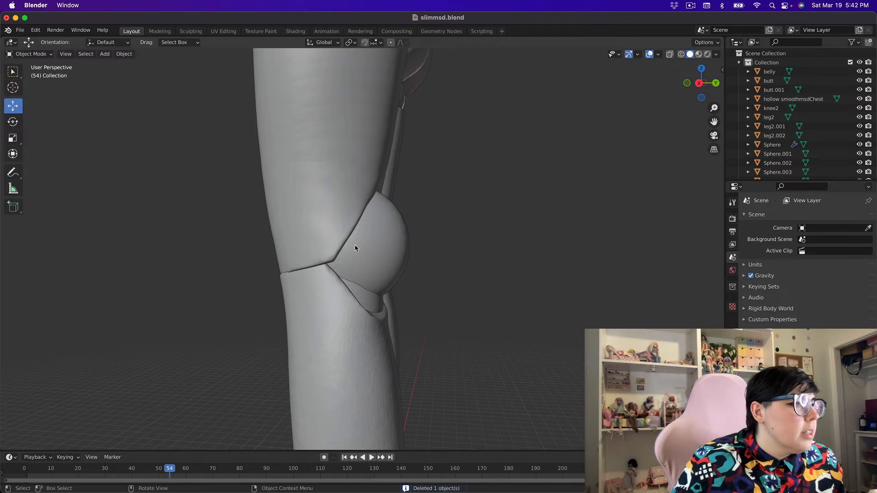
click(670, 54)
scroll(315, 315, up, 2)
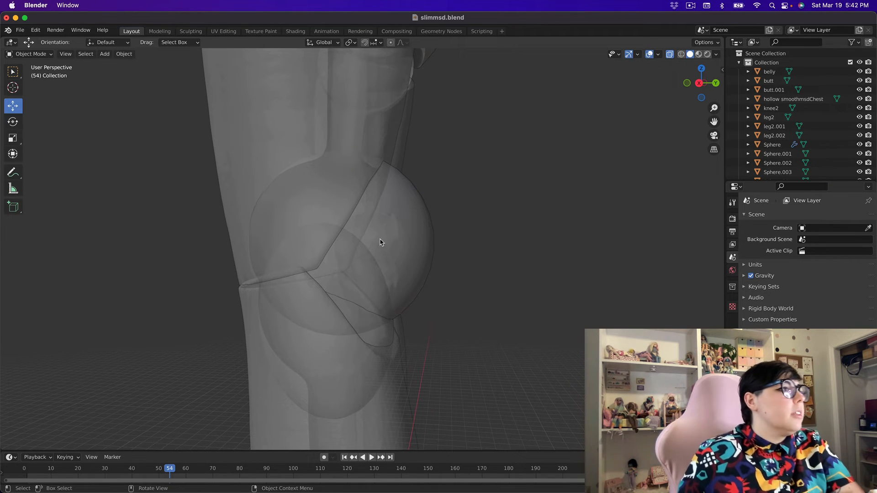
click(402, 212)
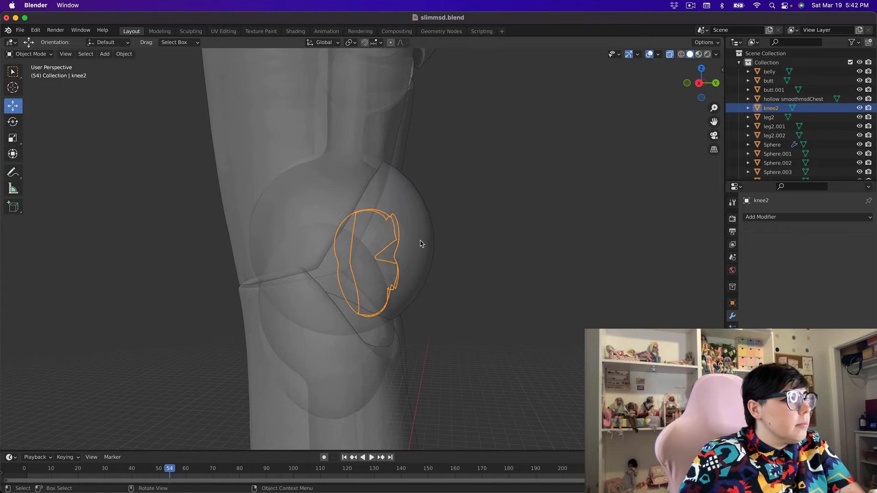
click(339, 242)
click(13, 138)
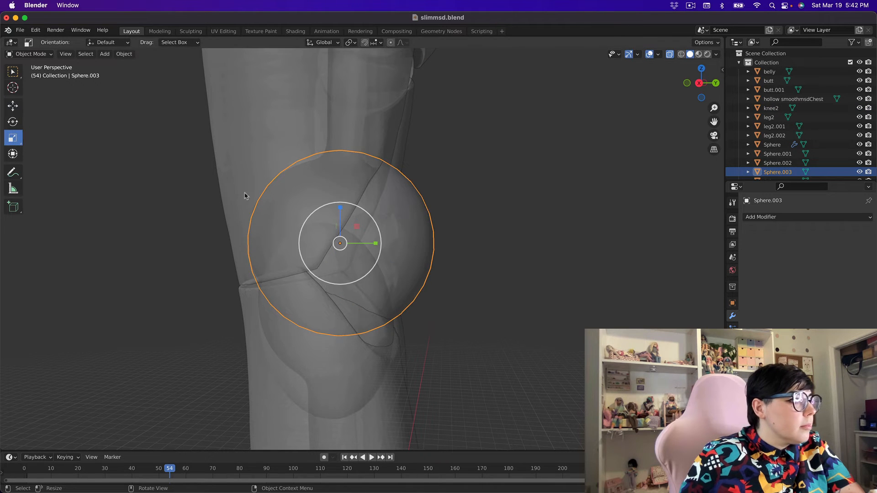
drag(375, 243, 329, 246)
key(shift+space)
key(g)
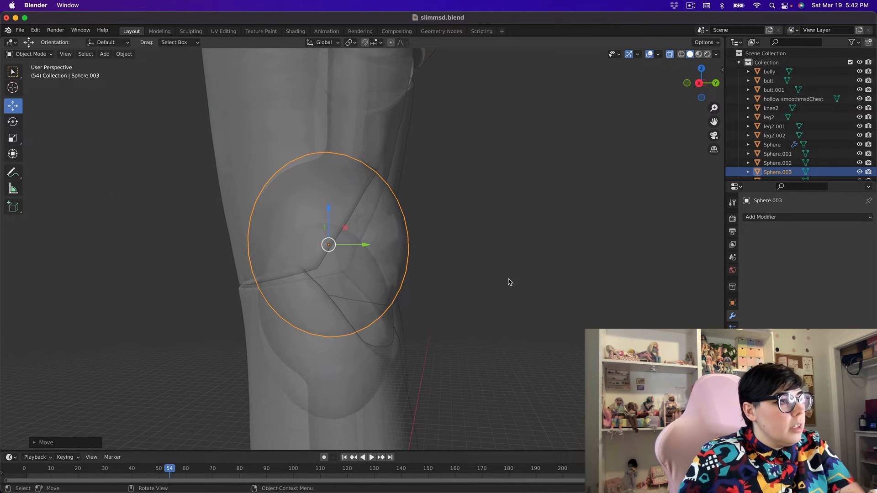
middle_drag(508, 280, 462, 282)
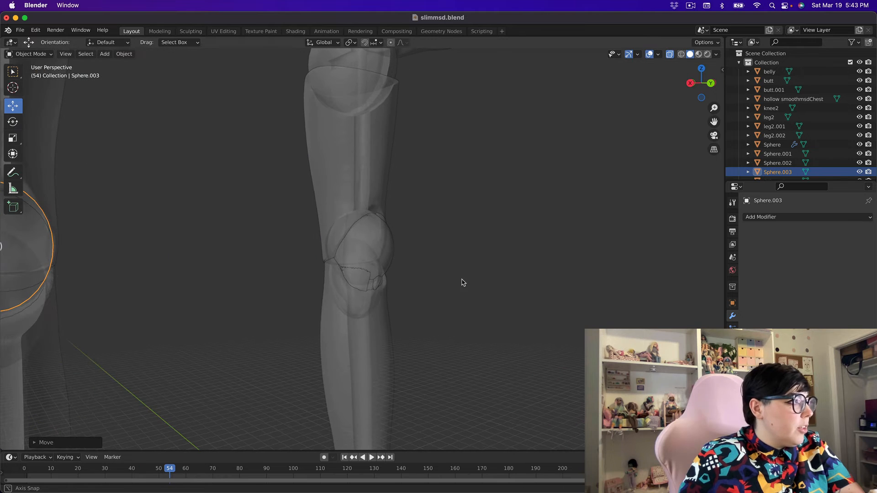
middle_drag(178, 294, 313, 286)
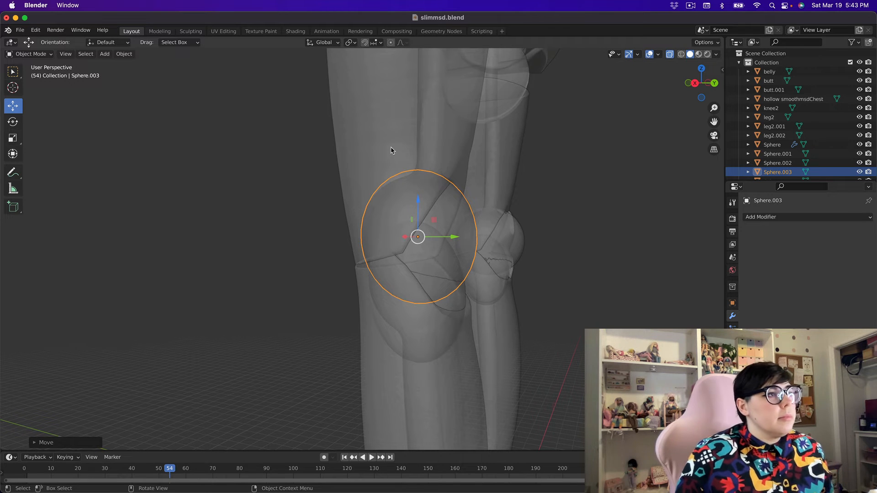
- Carve the knee socket into thigh2.002 with a Boolean Difference modifier using Sphere.003 as the object, and apply it
click(391, 151)
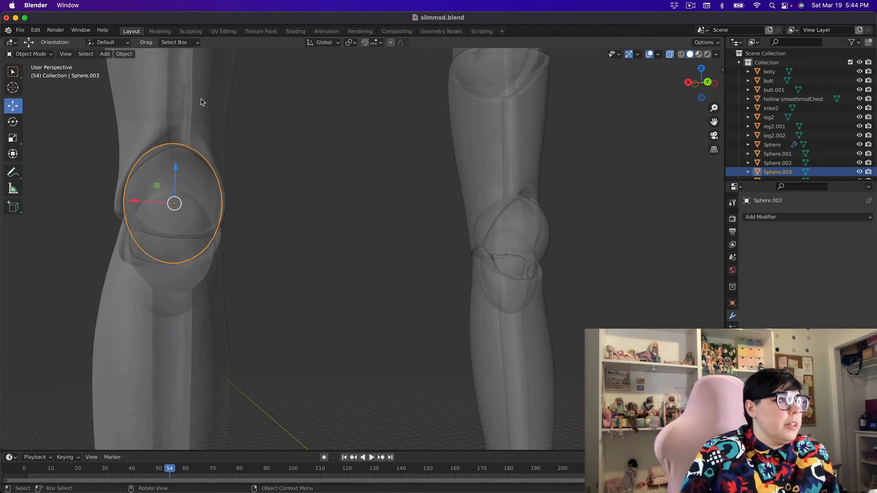
click(202, 103)
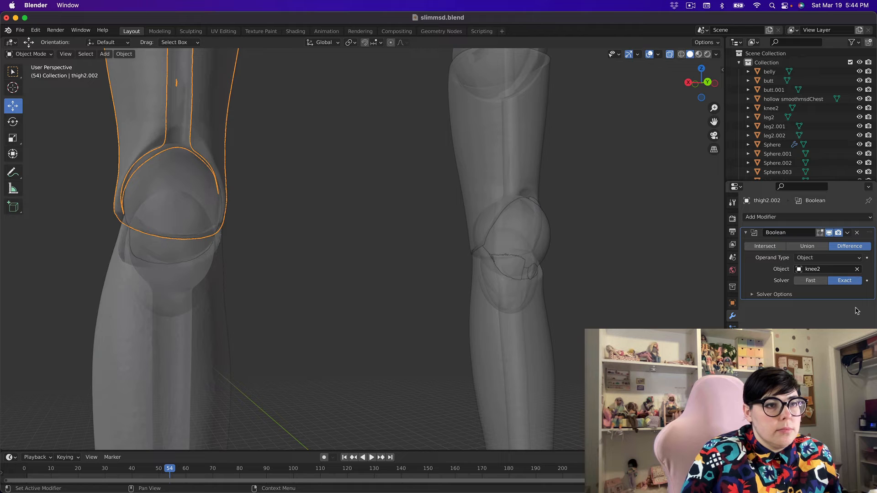
key(BackSpace)
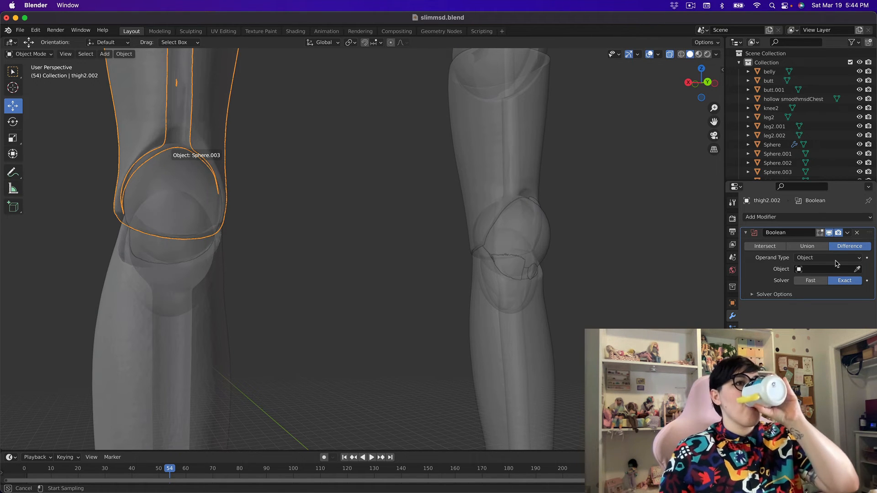
click(847, 233)
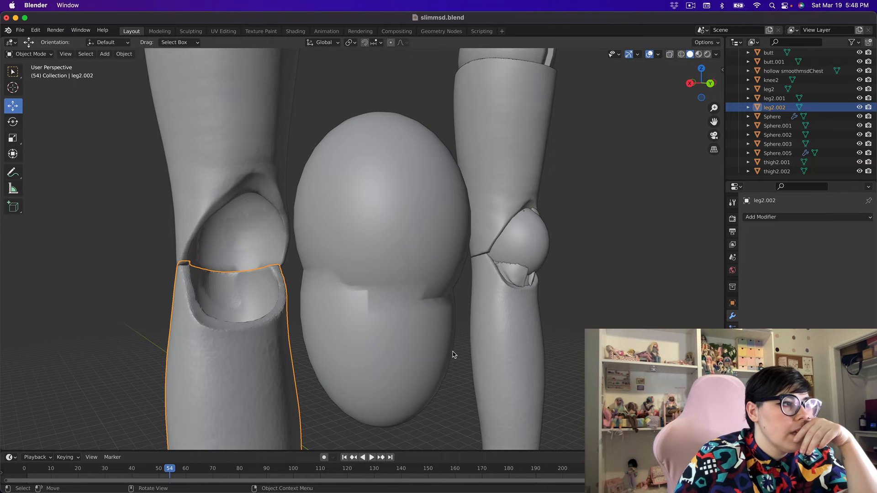
- Position the upper and lower slot cubes so each starts inside its knee ball and extends out behind the knee
middle_drag(454, 354, 506, 335)
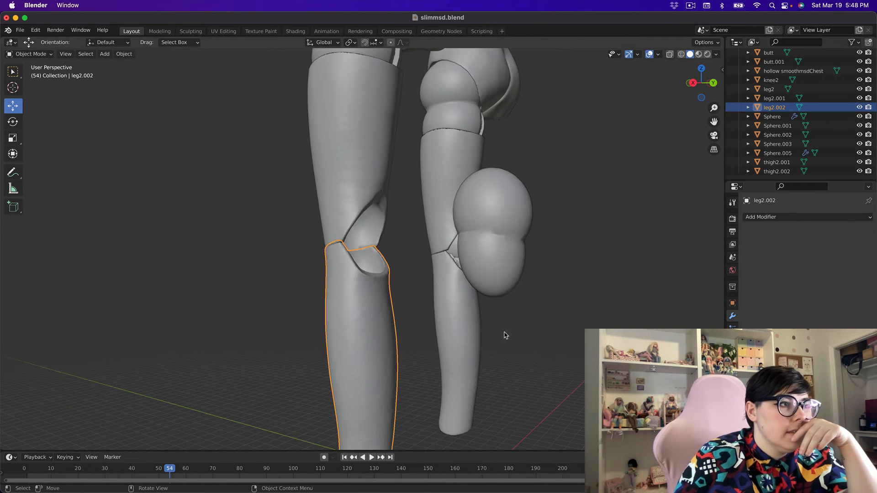
middle_drag(452, 205, 433, 204)
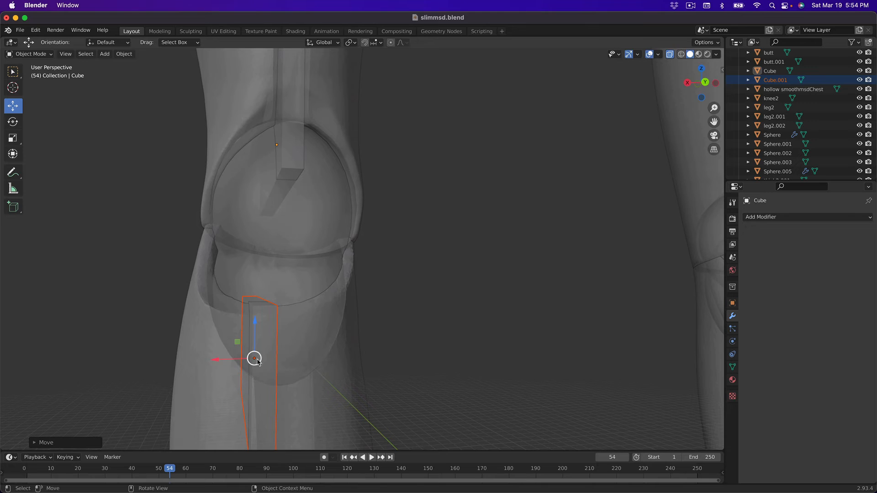
drag(252, 358, 314, 352)
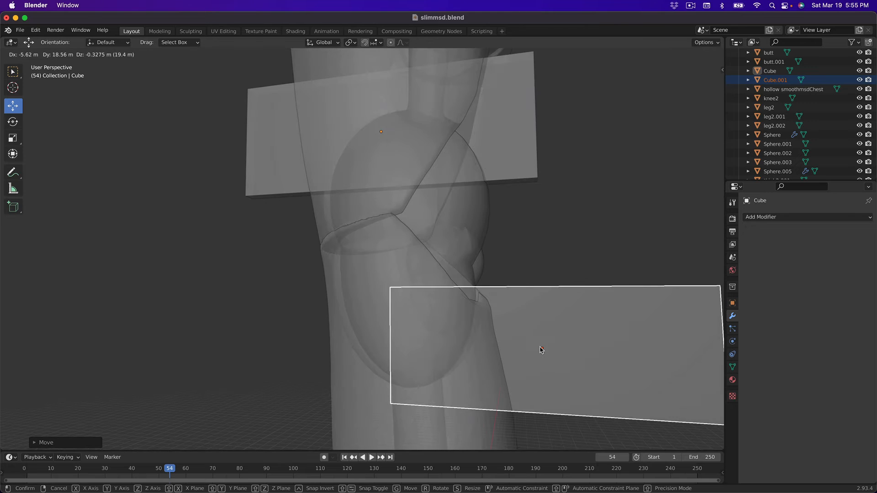
click(507, 123)
click(507, 123)
key(g)
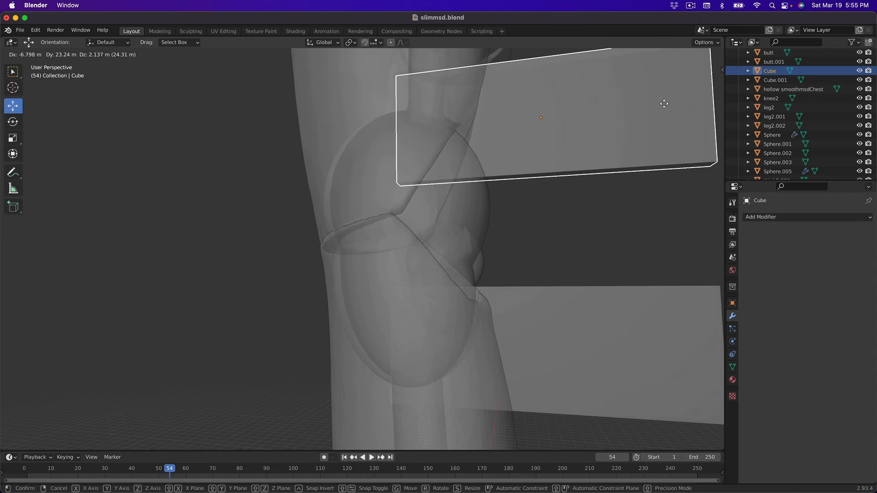
click(653, 104)
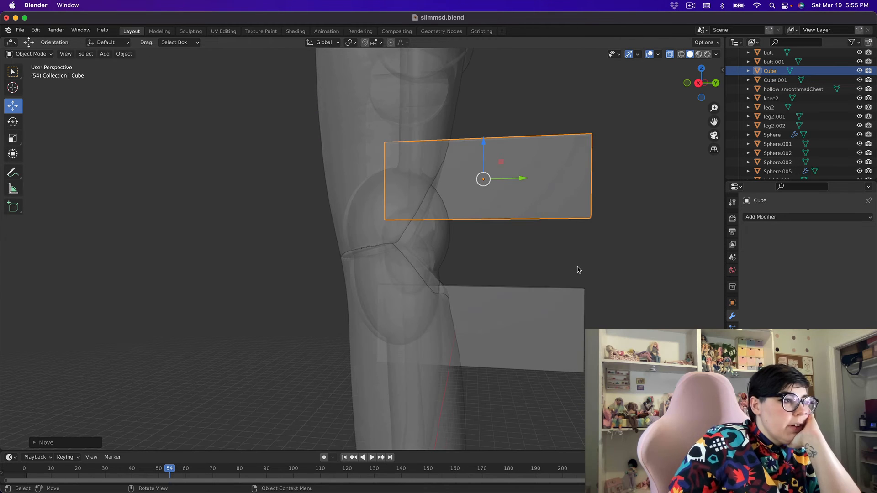
- Add a cylinder mesh and move it down from the 3D cursor to beside the doll's knee, near the slot cubes
click(104, 55)
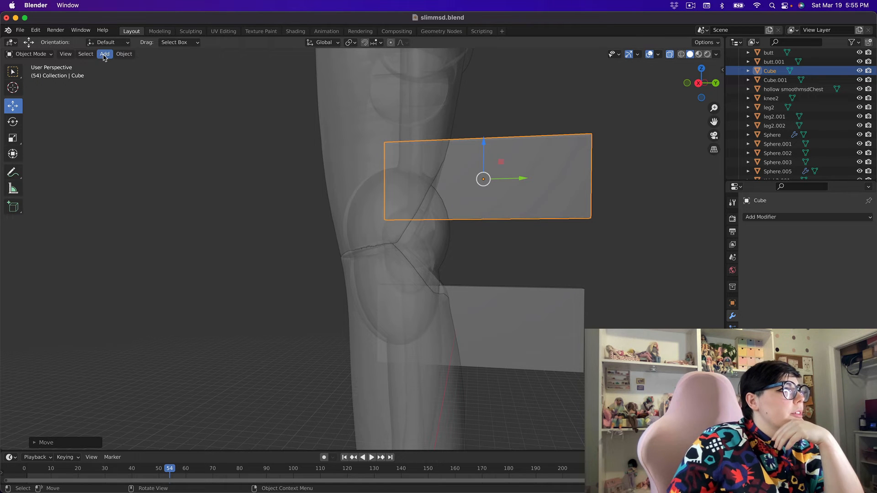
mouse_move(119, 67)
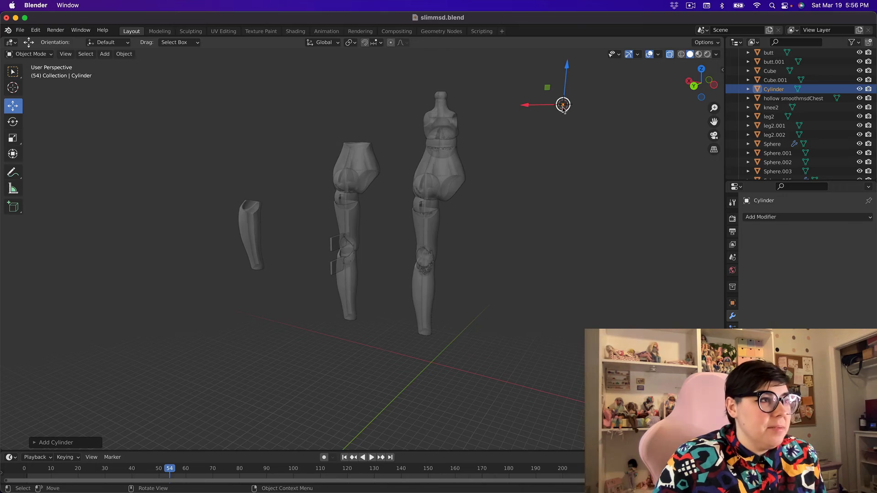
key(g)
click(302, 296)
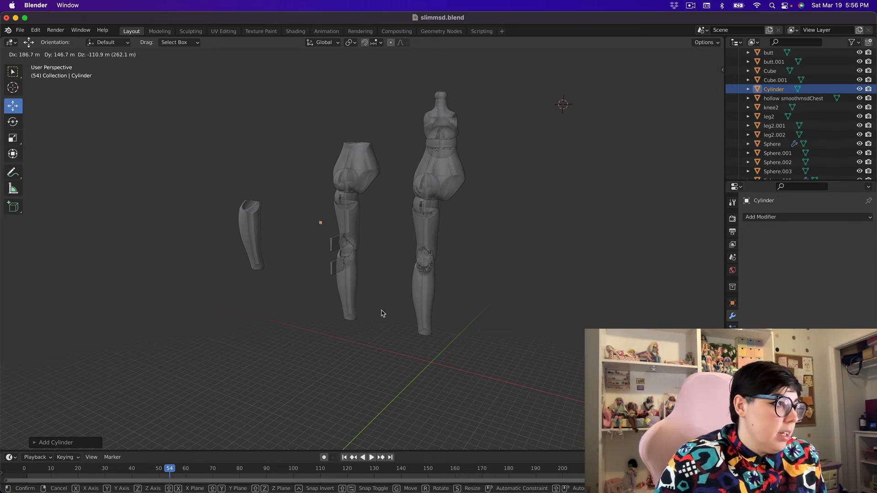
middle_drag(384, 311, 460, 249)
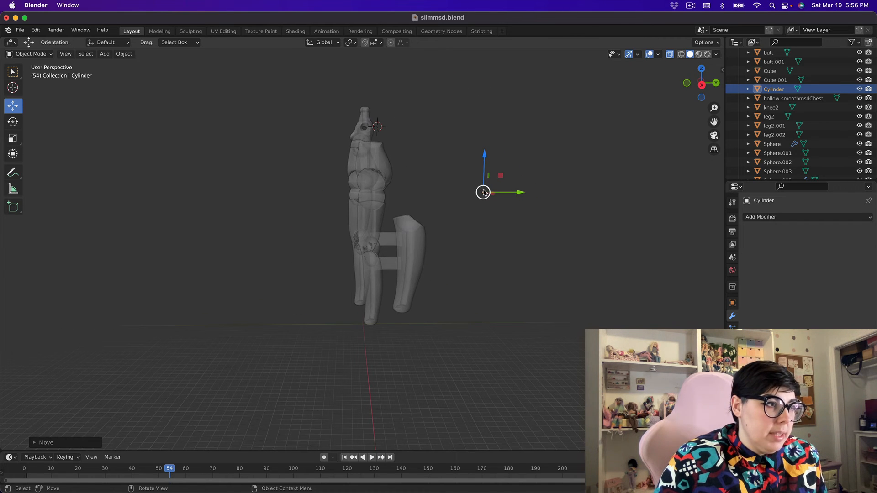
drag(482, 192, 349, 285)
scroll(350, 284, up, 2)
scroll(300, 307, up, 3)
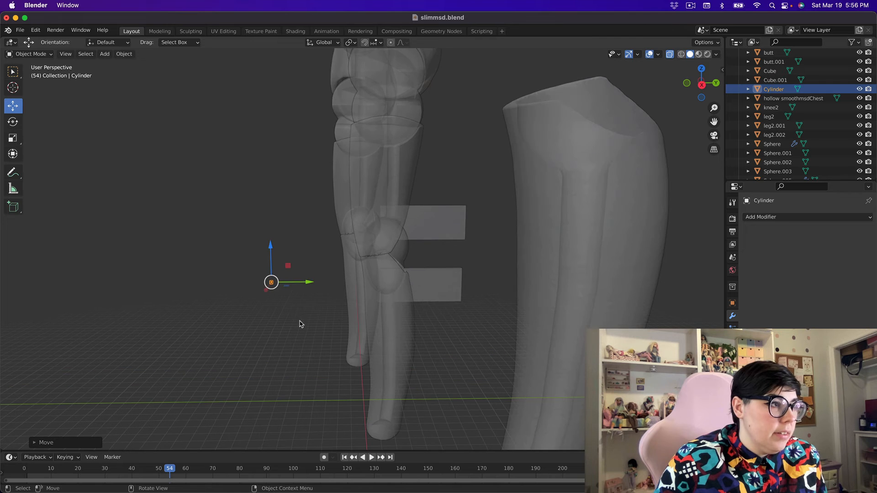
middle_drag(300, 307, 322, 323)
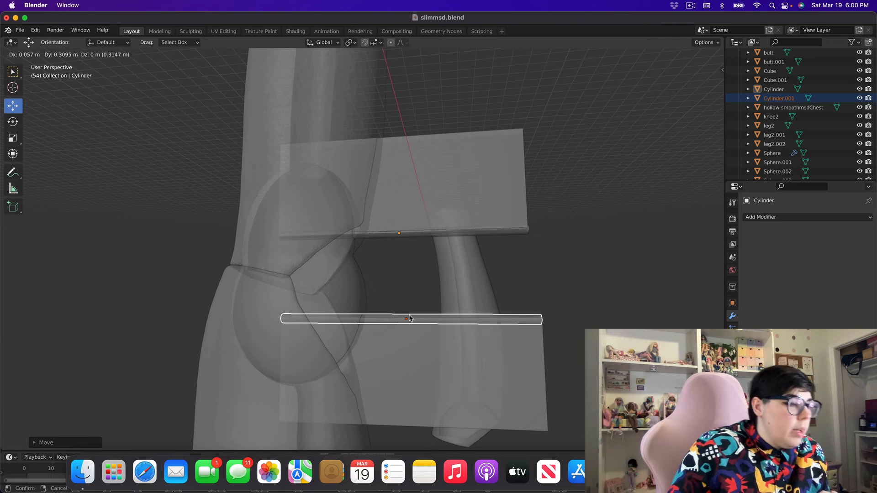
- Place the thin cylinder's copy along the second slot cube's edge facing the first cube, and start adding a modifier to the knee ball
click(433, 328)
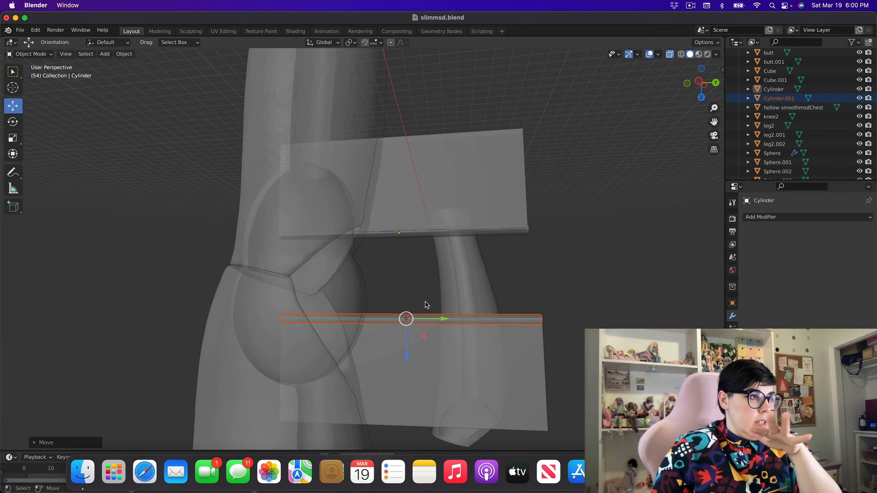
click(355, 286)
click(776, 217)
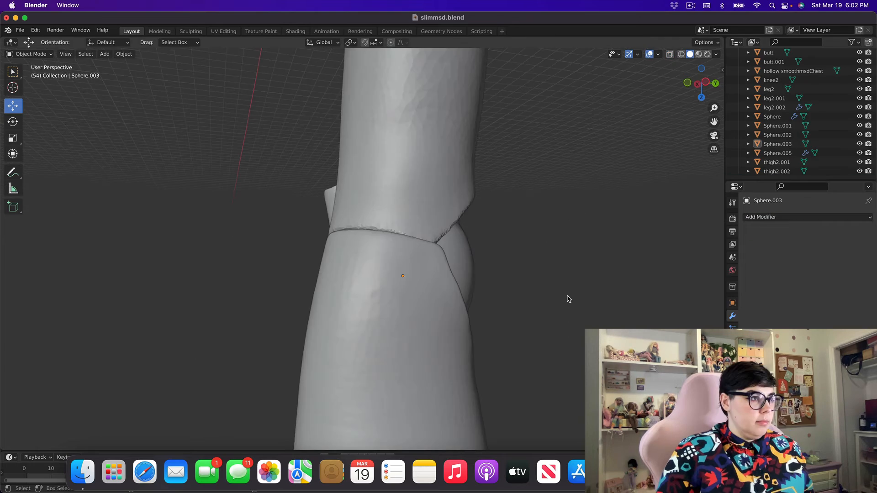
- Inspect the slotted knee joint from several sides, and delete the spare lower-leg piece leg2 standing apart from the doll
scroll(565, 296, left, 5)
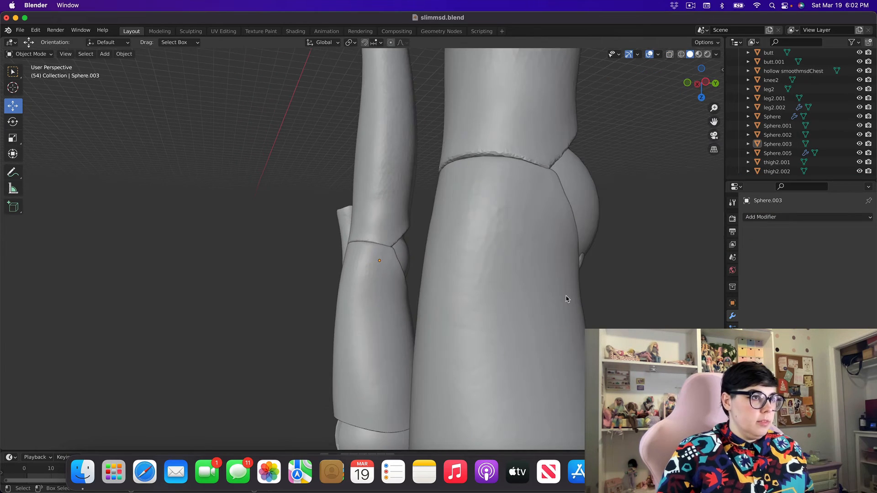
middle_drag(566, 299, 505, 247)
scroll(475, 298, down, 2)
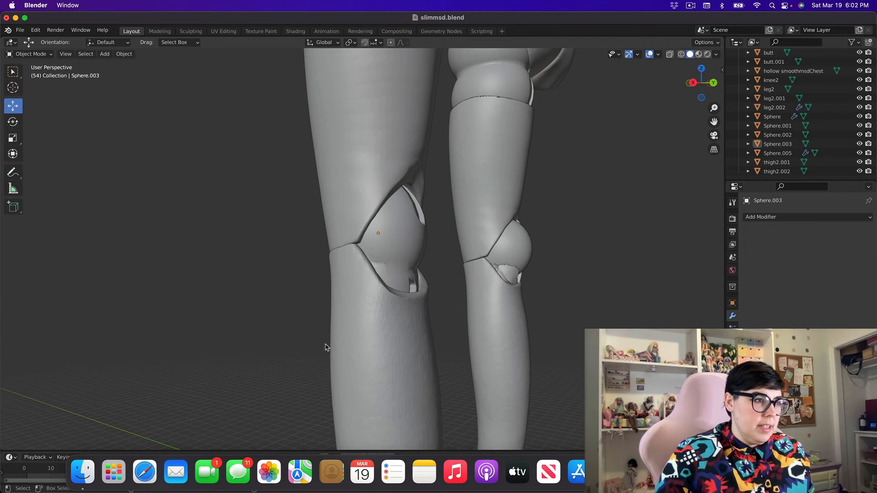
scroll(362, 344, down, 4)
middle_drag(363, 343, 410, 364)
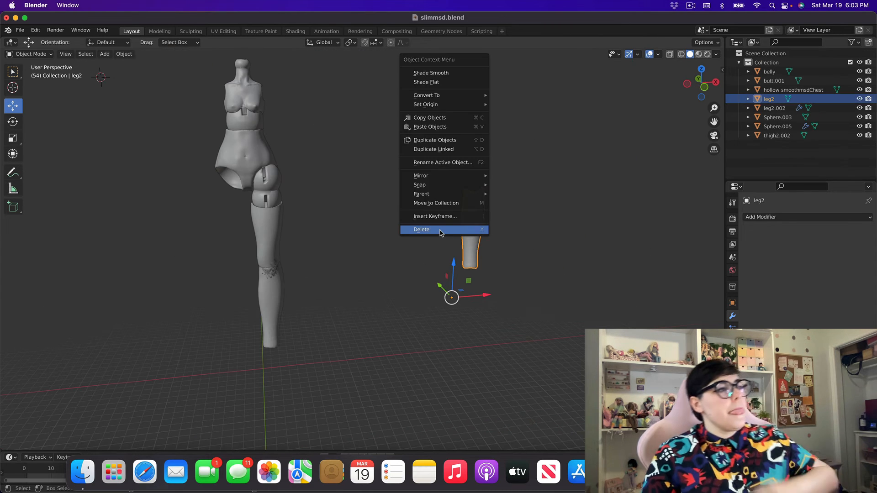
click(442, 231)
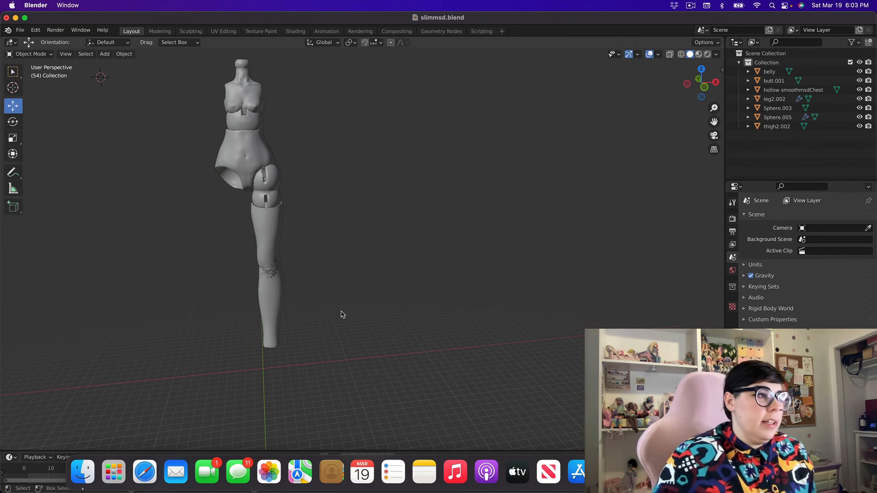
- Duplicate the whole leg, including thigh, lower leg and joint spheres, by copy and paste, and mirror the copy along X Global
drag(296, 369, 263, 200)
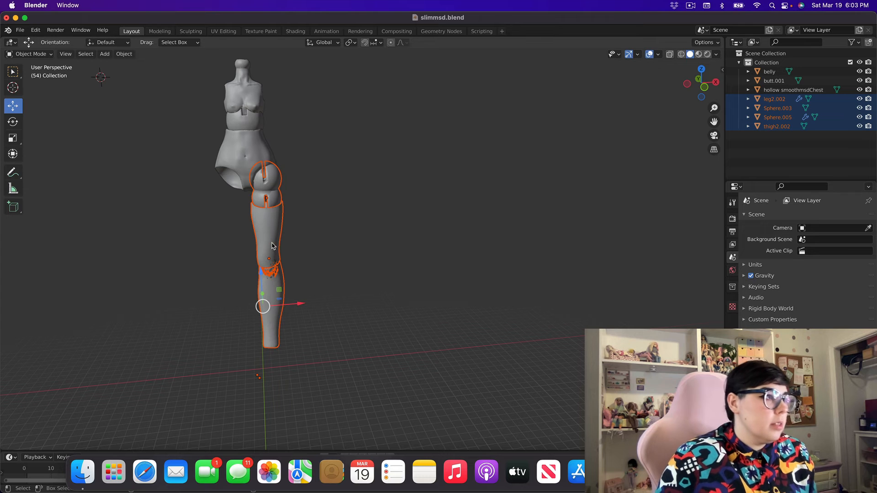
key(super+v)
right_click(258, 243)
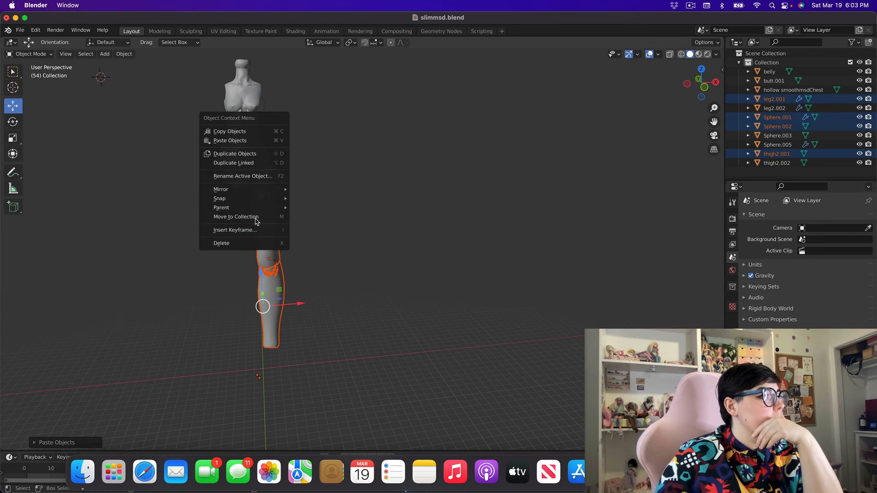
mouse_move(246, 189)
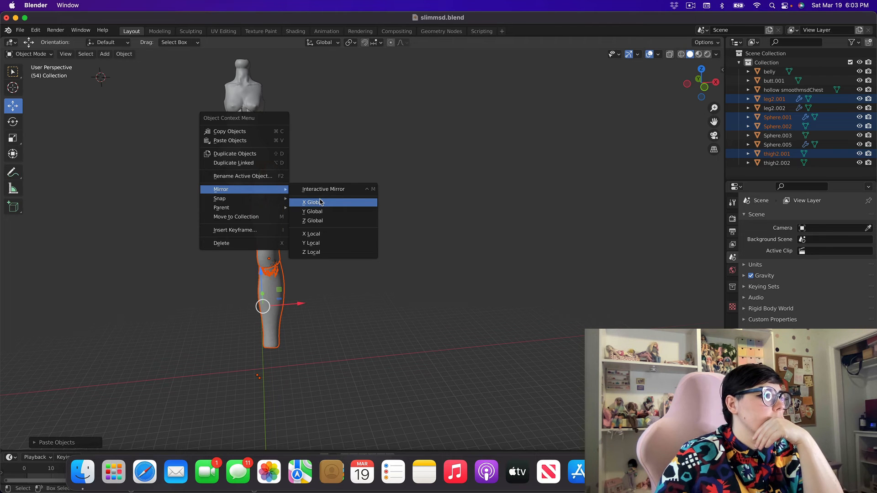
click(321, 203)
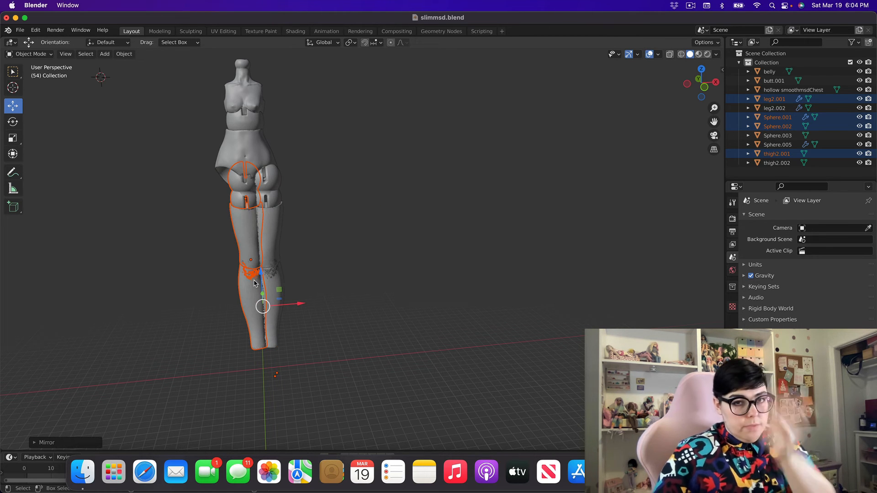
- Move the mirrored leg under the empty hip socket, align it front to back with the original leg, and deselect it
key(g)
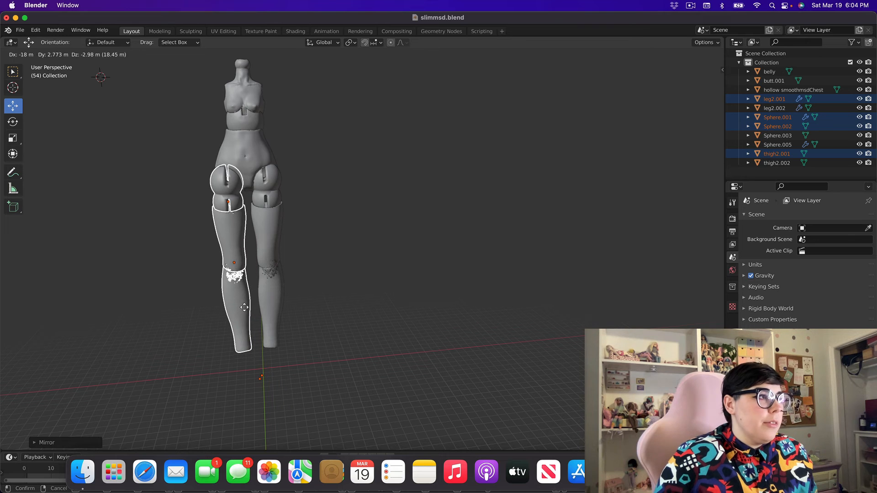
click(191, 308)
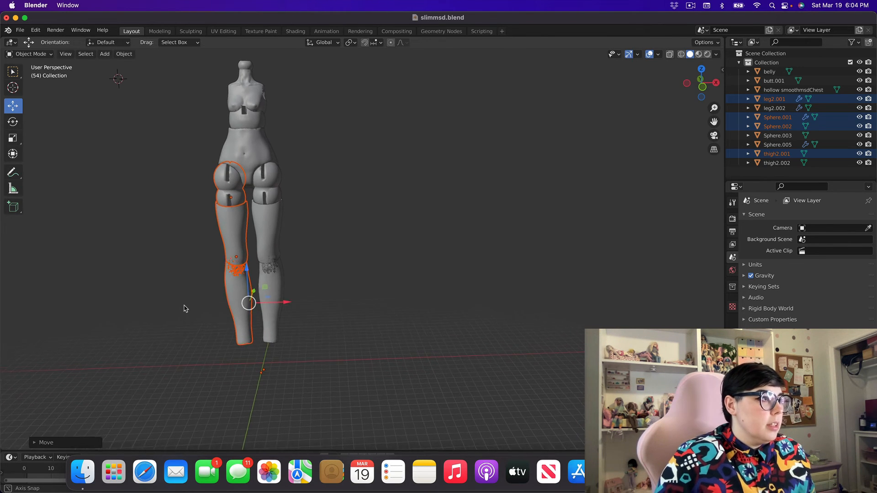
middle_drag(185, 308, 192, 308)
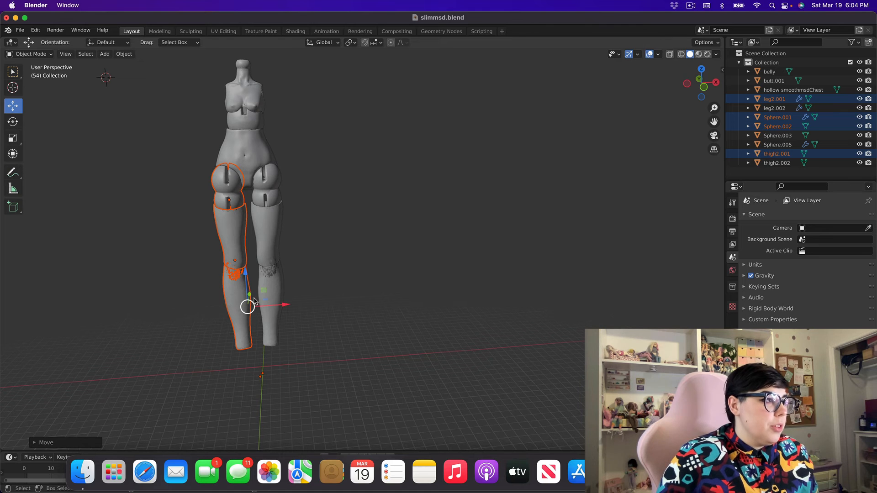
middle_drag(399, 319, 434, 320)
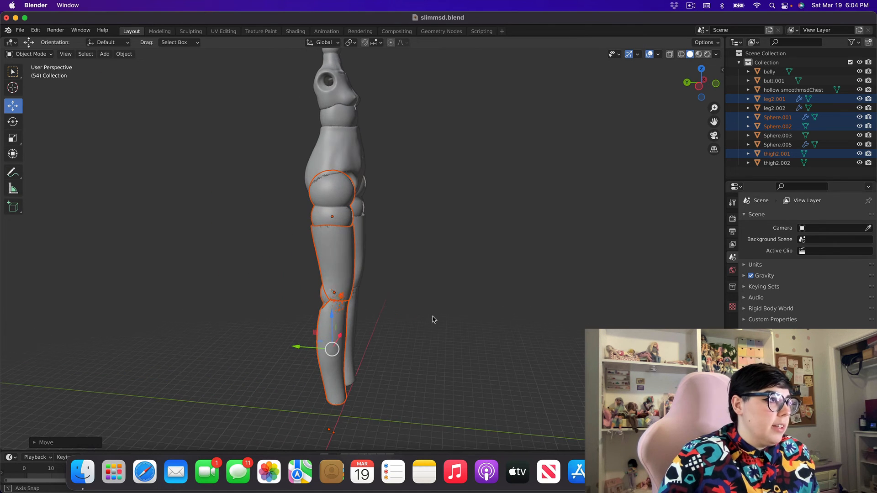
drag(332, 349, 340, 346)
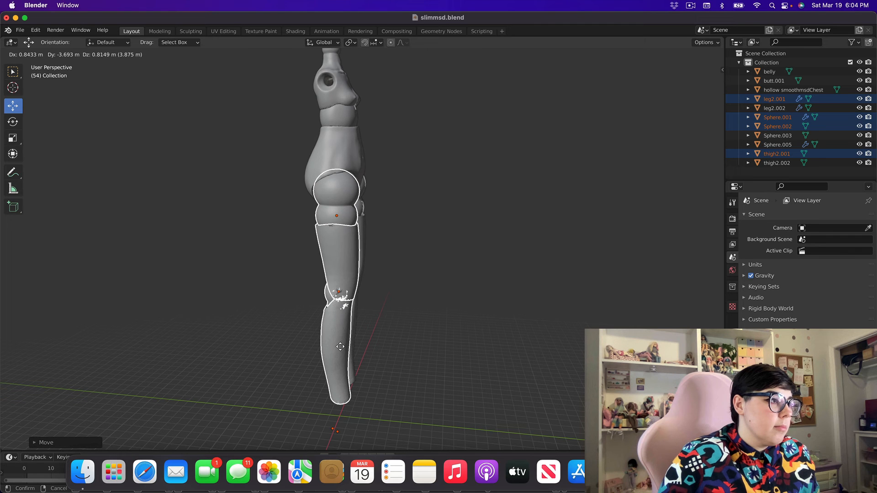
click(409, 339)
middle_drag(410, 338, 350, 341)
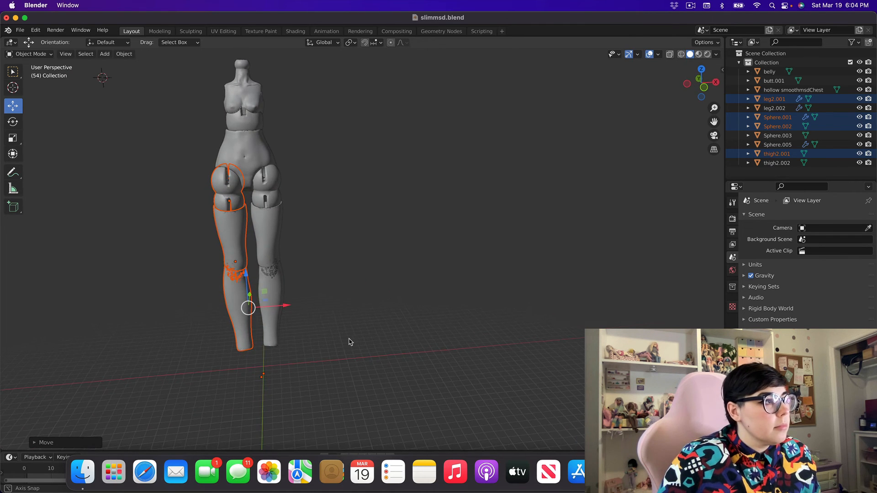
click(330, 280)
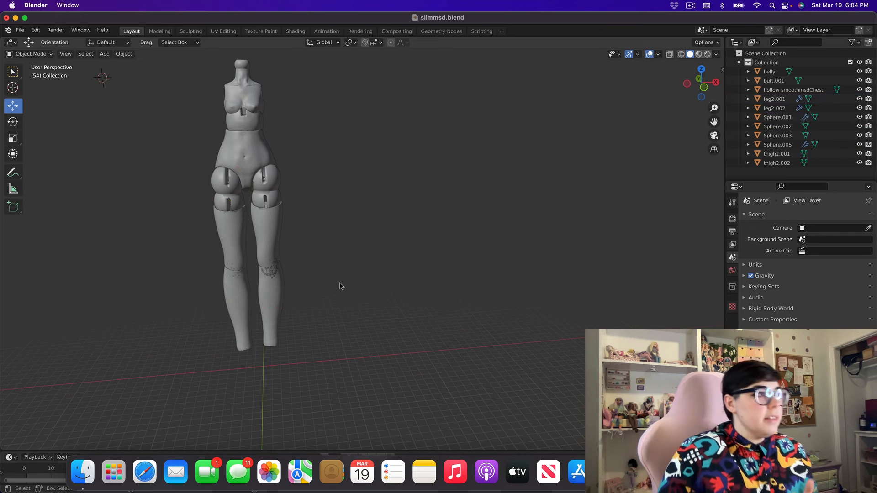